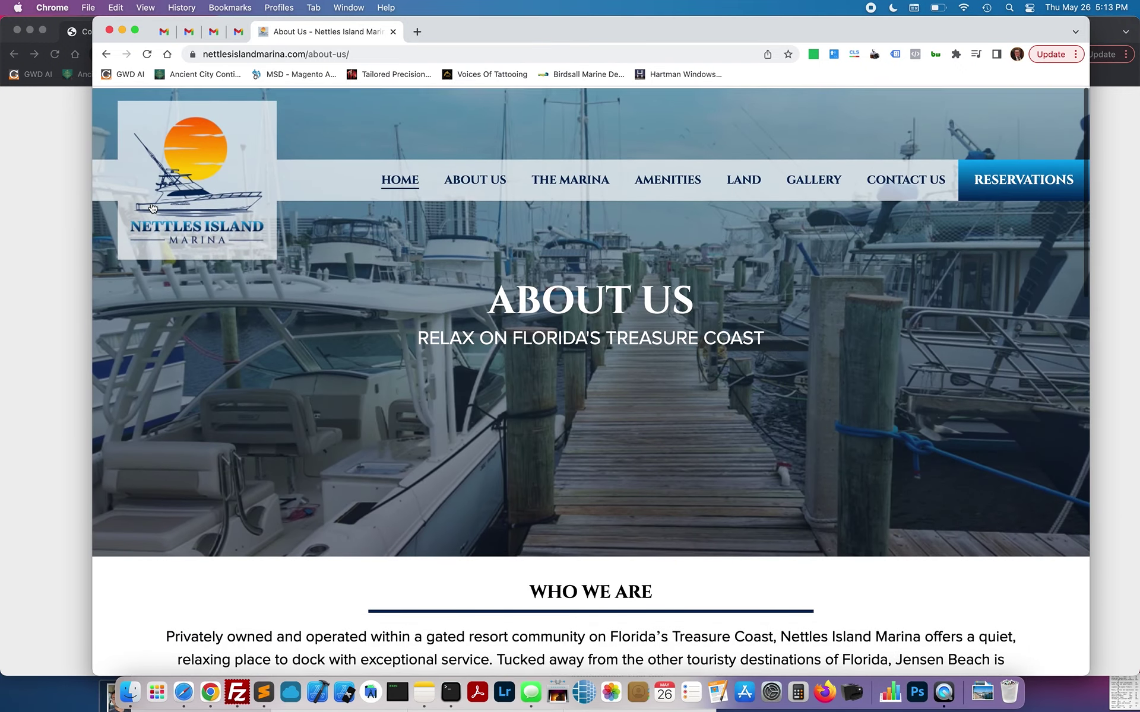
Step: Open the Nettles Island Marina home page and look through its sections from the hero banner to Start Your Voyage
click(208, 148)
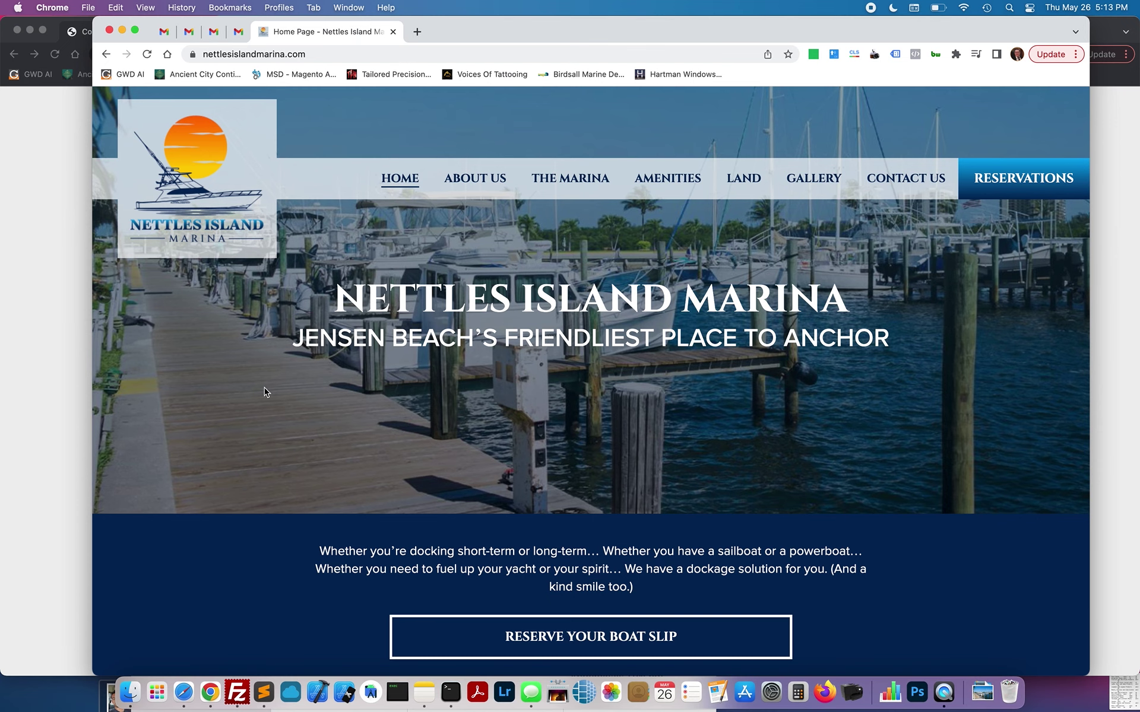
scroll(708, 307, down, 5)
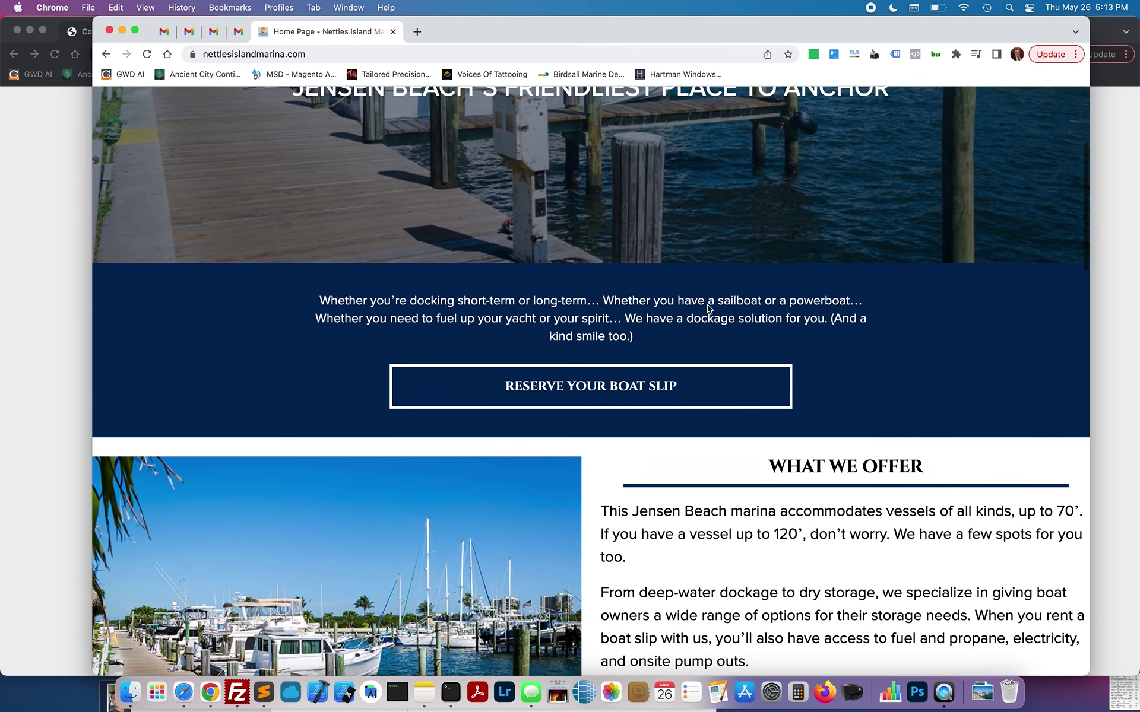
scroll(639, 332, down, 3)
scroll(611, 339, down, 5)
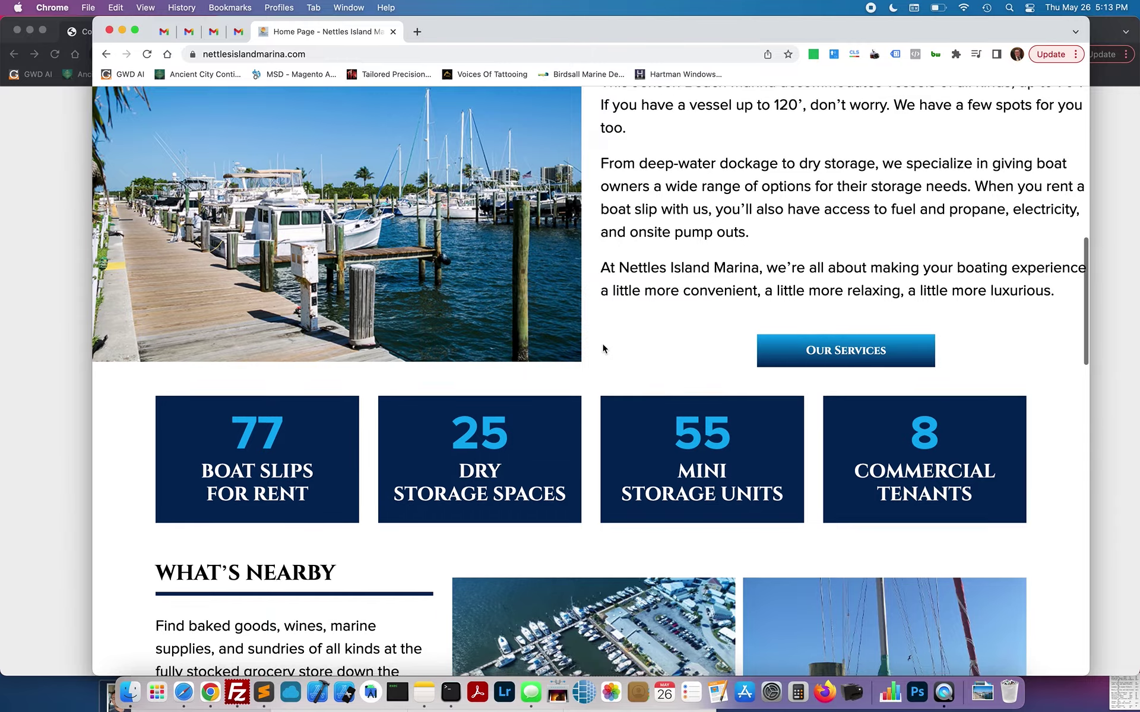
scroll(603, 344, down, 12)
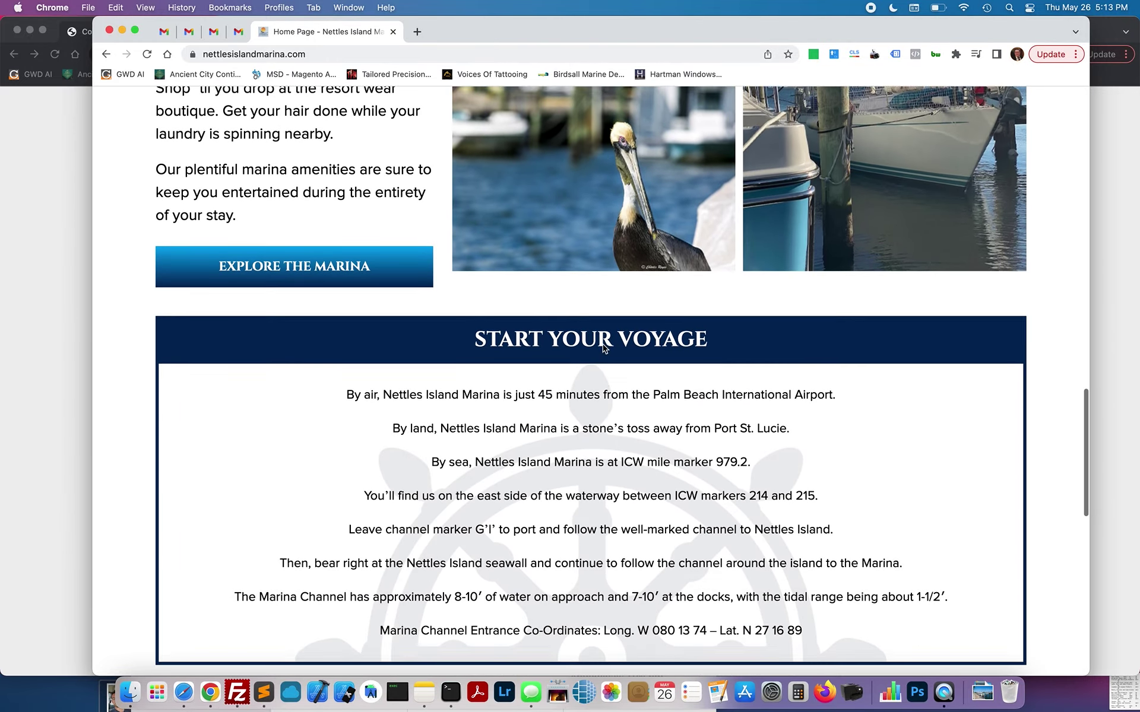
scroll(603, 348, down, 5)
scroll(604, 348, up, 20)
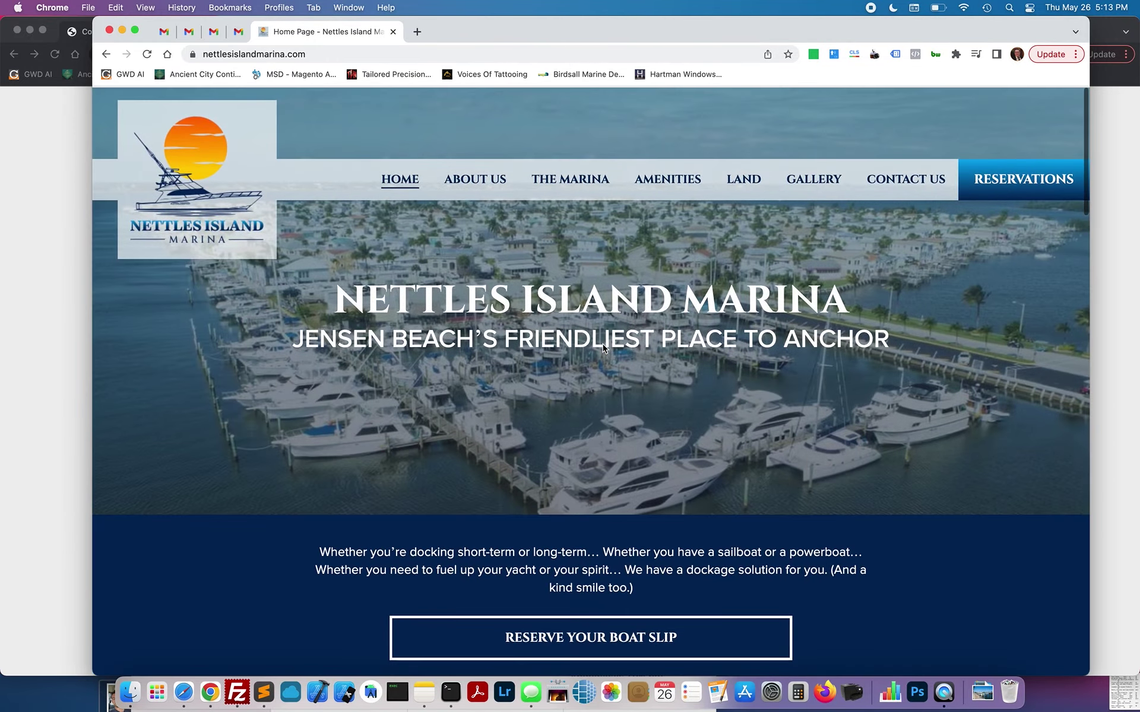
Step: Dock the developer tools beside the home page, examine its responsive layout at a narrow width, and close the tools
key(super+alt+i)
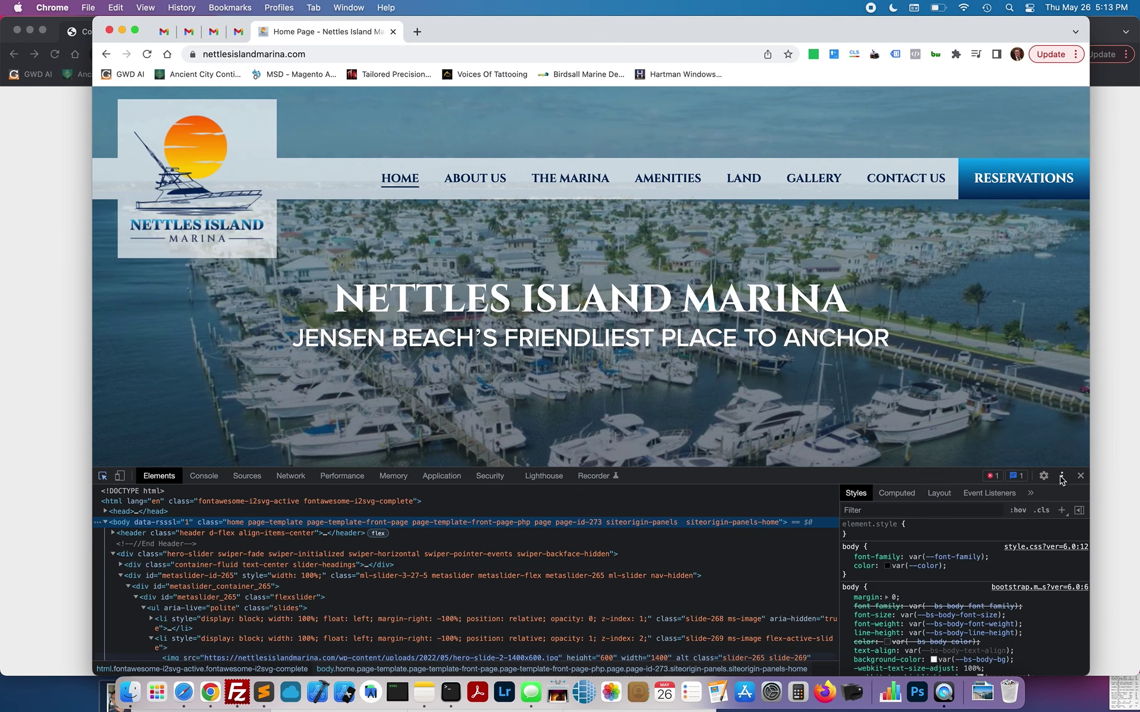
click(1062, 479)
click(1074, 500)
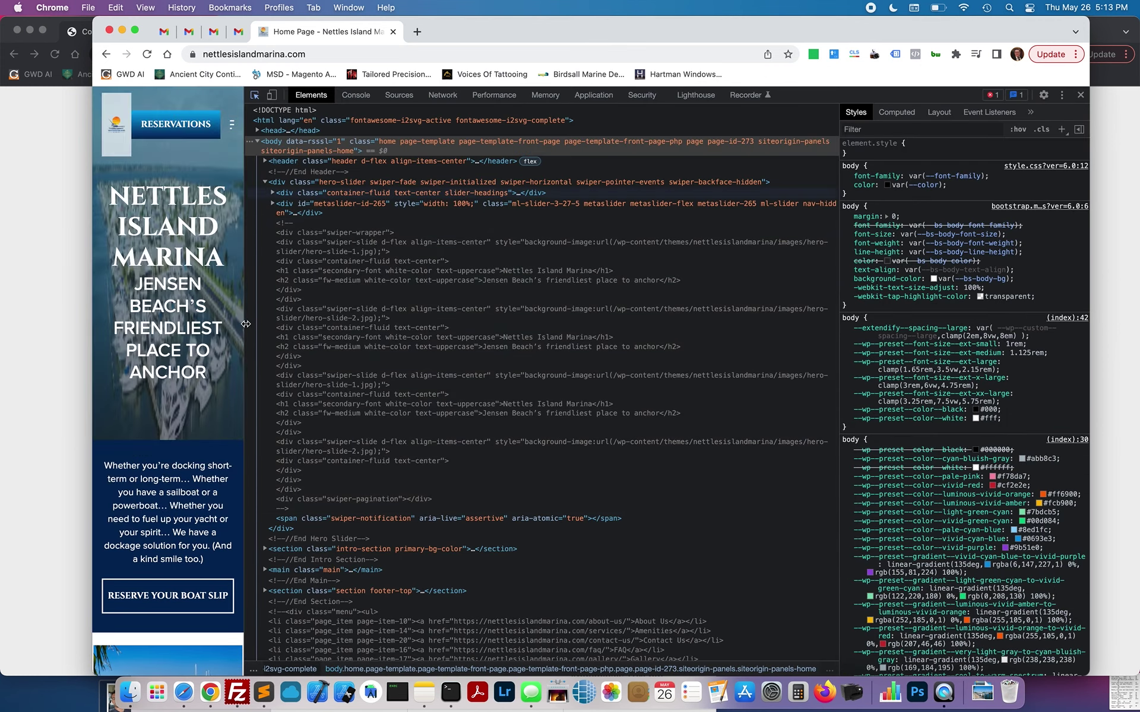
drag(295, 317, 433, 309)
scroll(313, 347, down, 8)
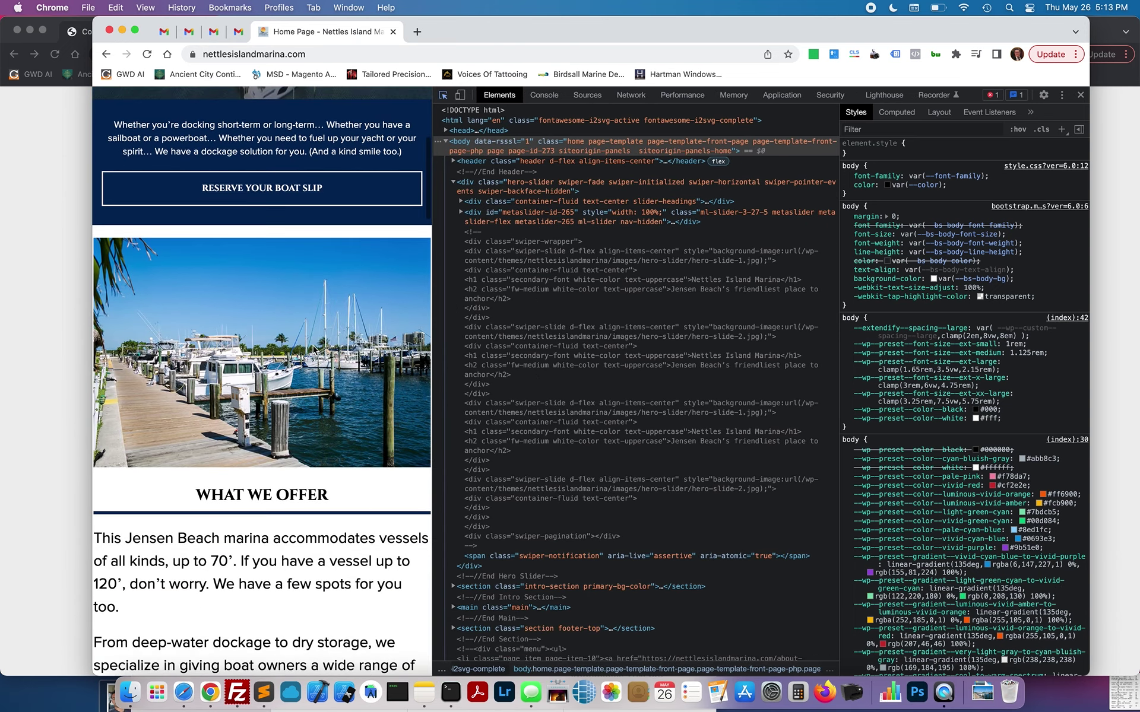
scroll(313, 347, down, 20)
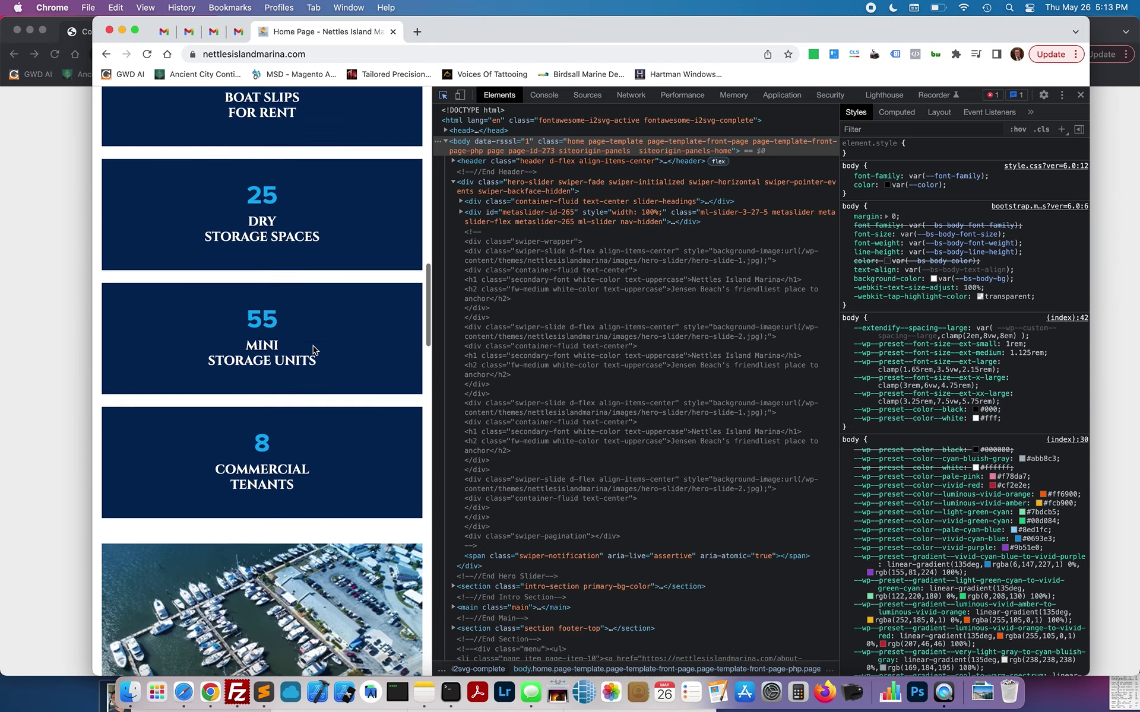
scroll(313, 349, down, 20)
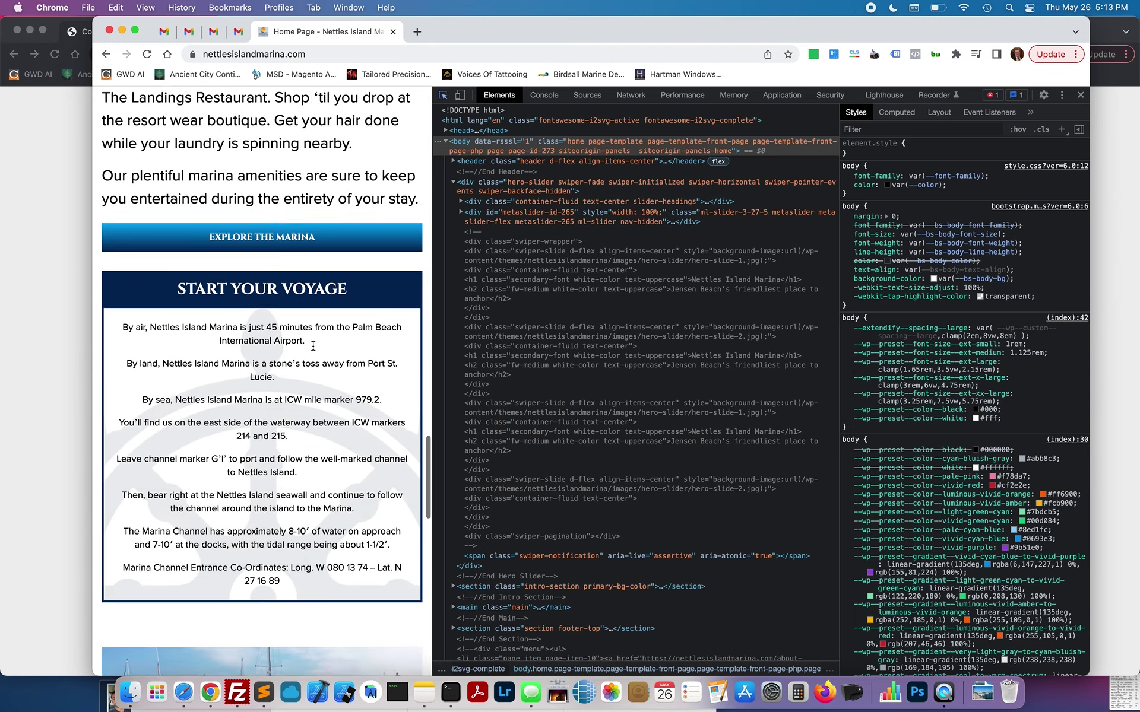
scroll(313, 347, down, 7)
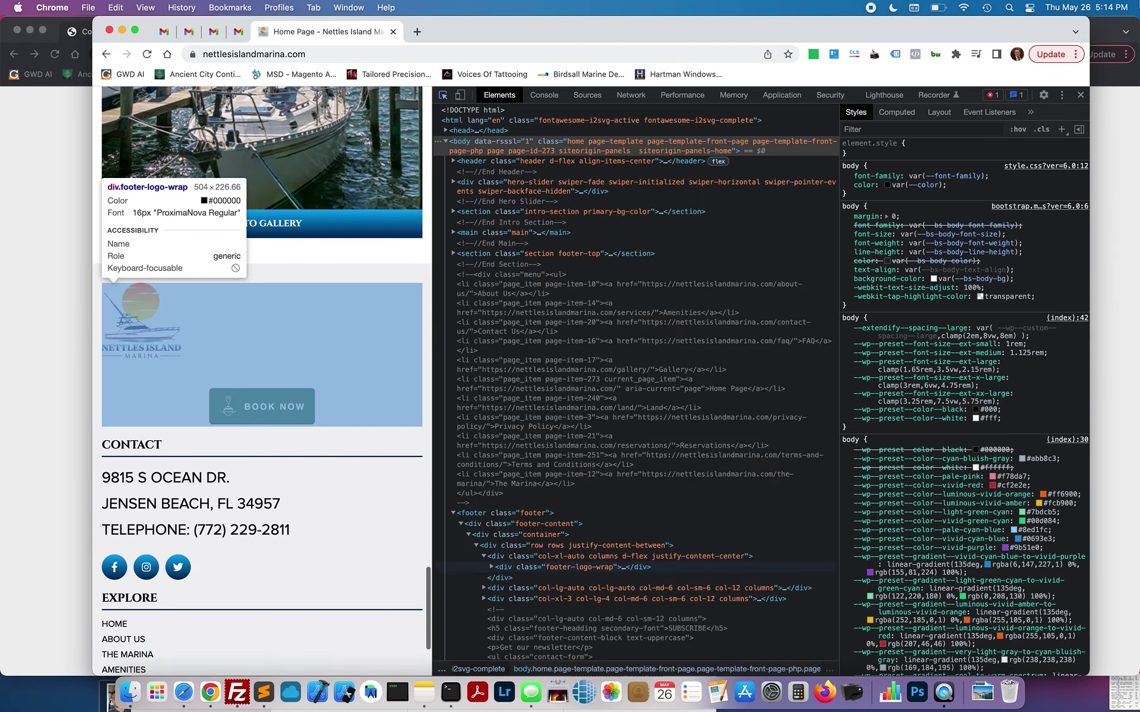
click(1079, 96)
scroll(594, 237, up, 20)
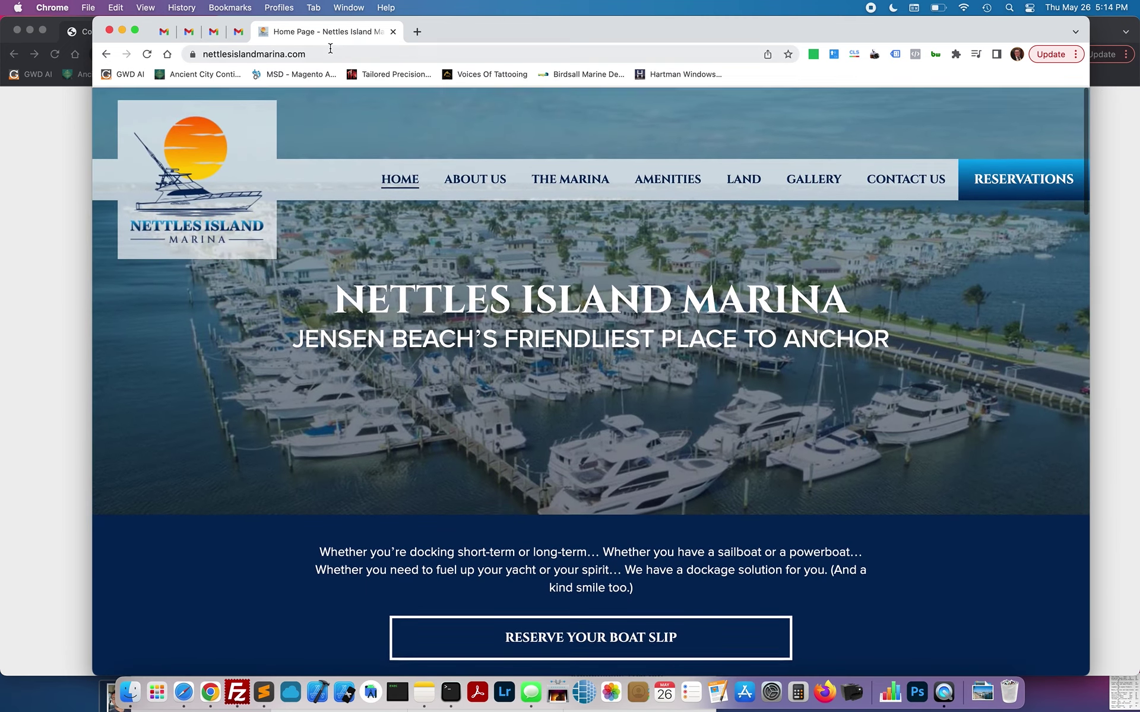
Step: Examine the home page's address, main heading, introduction and What We Offer section
click(331, 52)
click(338, 54)
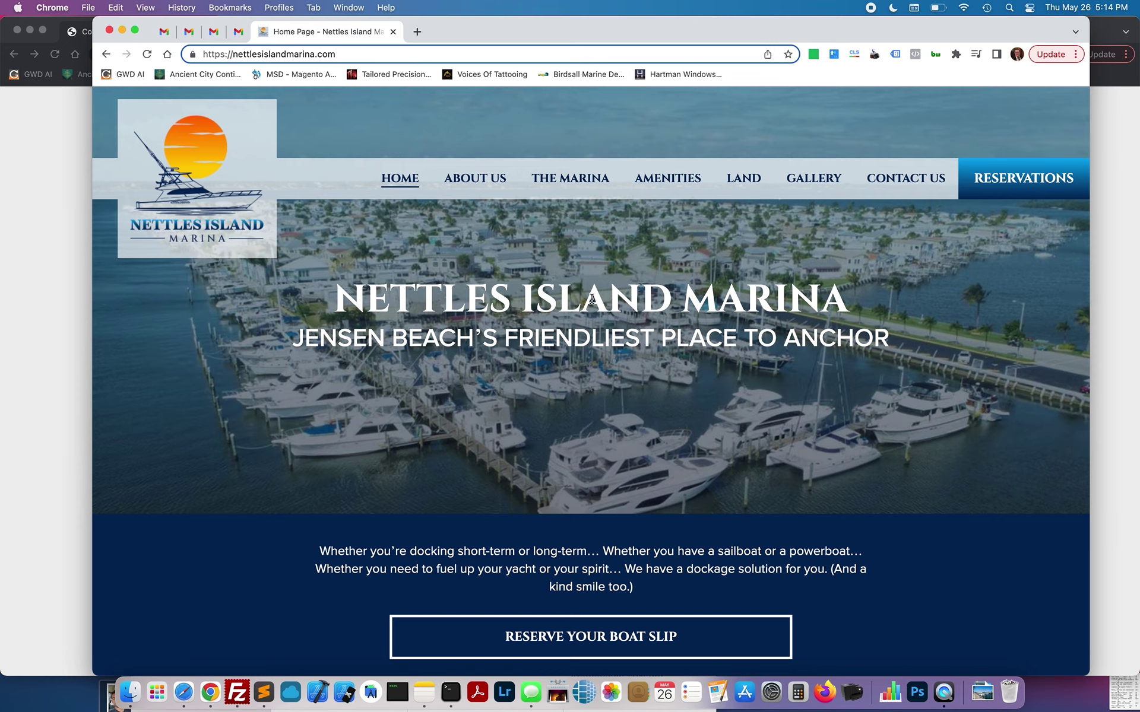
triple_click(592, 300)
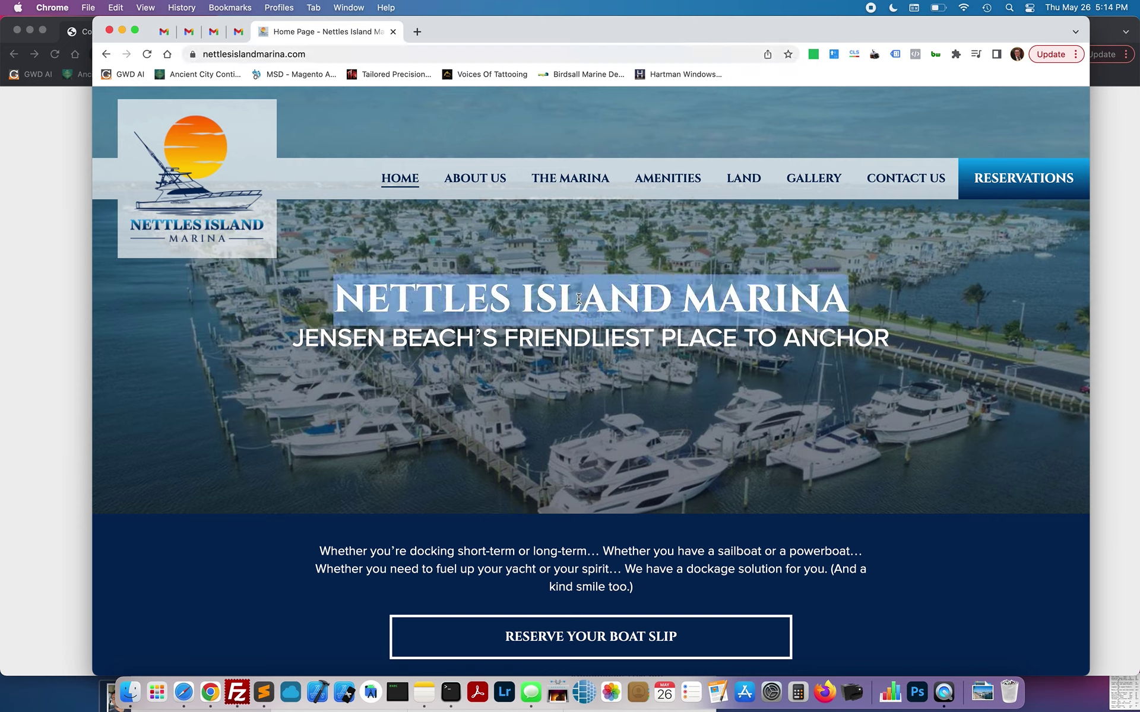
click(579, 299)
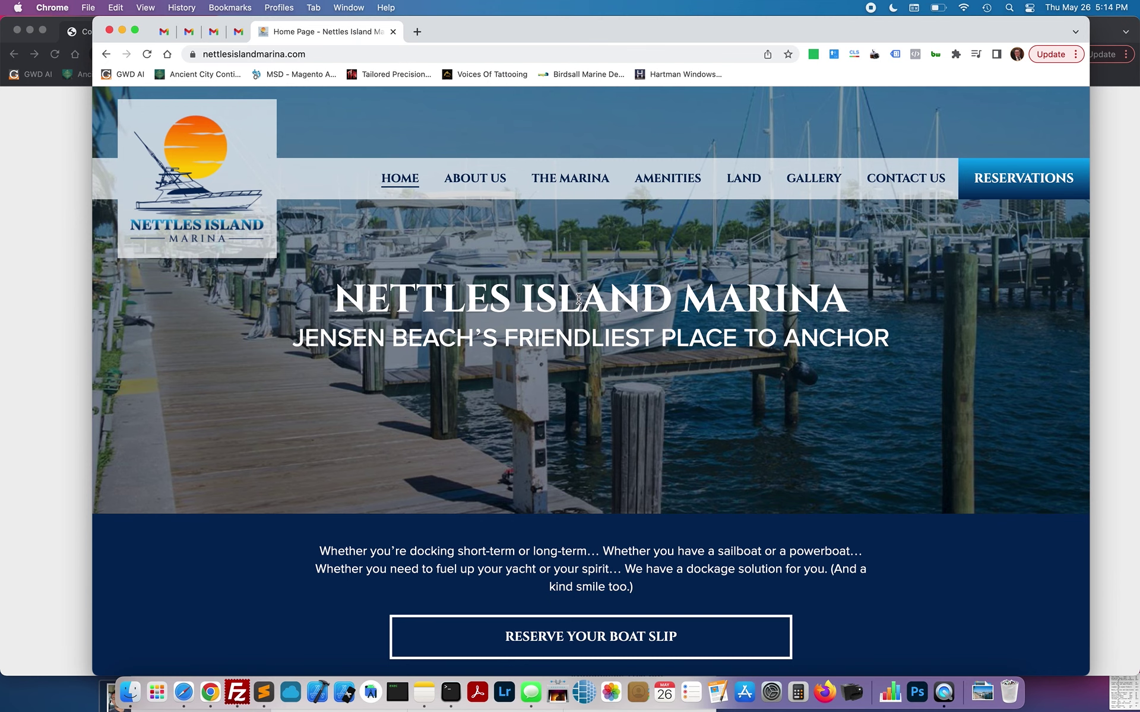
scroll(579, 299, down, 7)
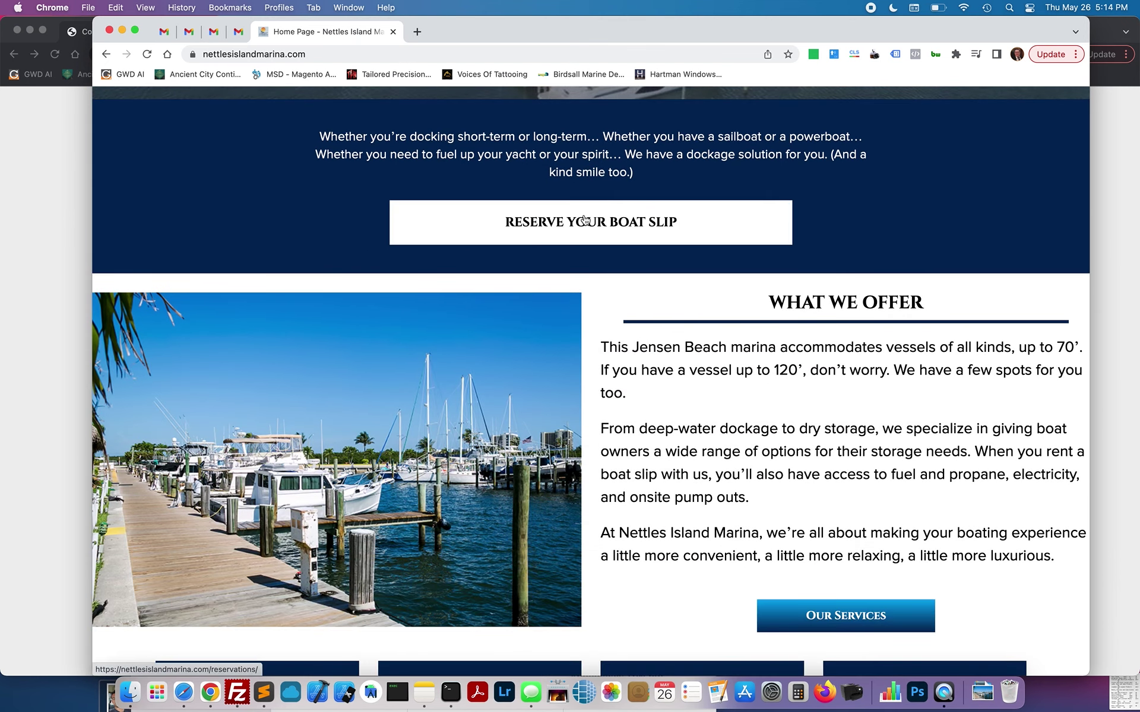
scroll(612, 324, down, 1)
drag(1046, 497, 588, 276)
click(666, 301)
drag(499, 357, 606, 347)
triple_click(643, 299)
click(632, 300)
scroll(629, 300, up, 8)
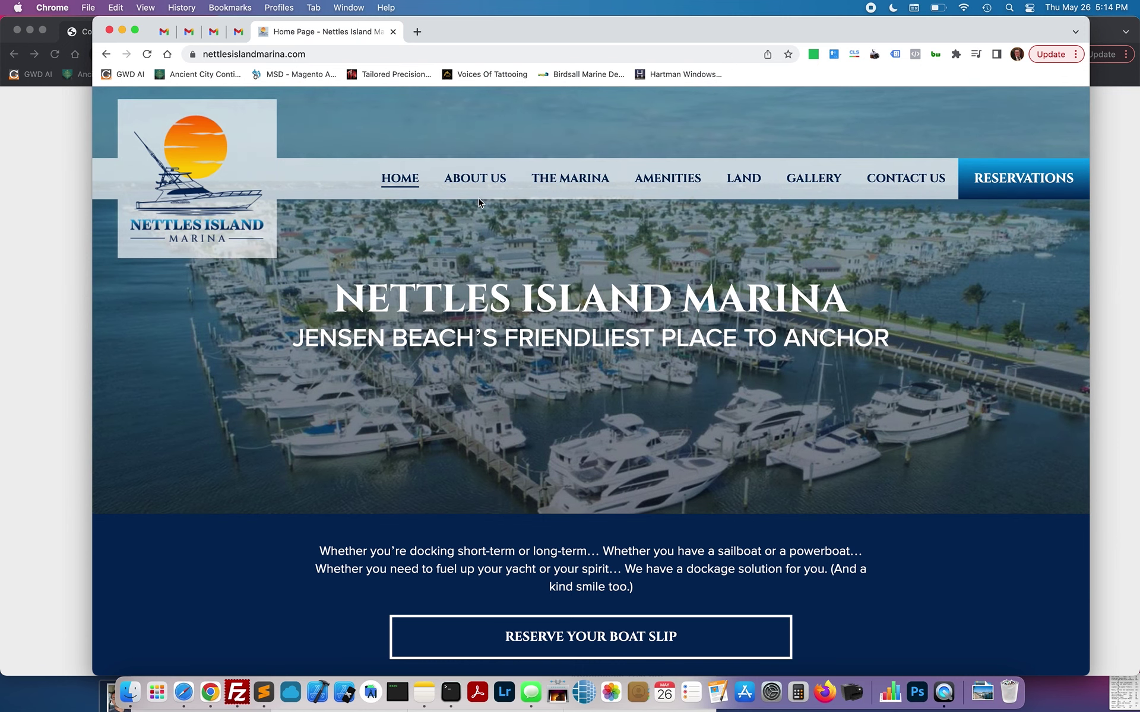
click(483, 141)
scroll(654, 231, down, 3)
scroll(654, 230, up, 3)
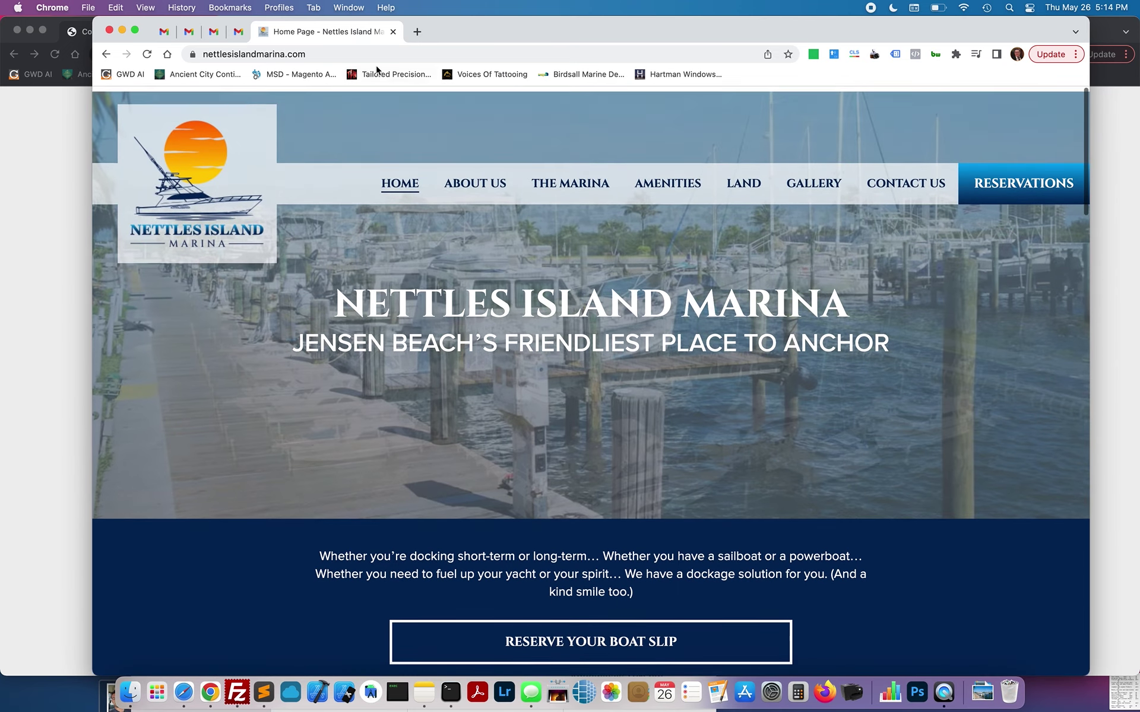
Step: Go to the site's login page at nettlesislandmarina.com/admin
click(369, 54)
click(369, 54)
text(/admin)
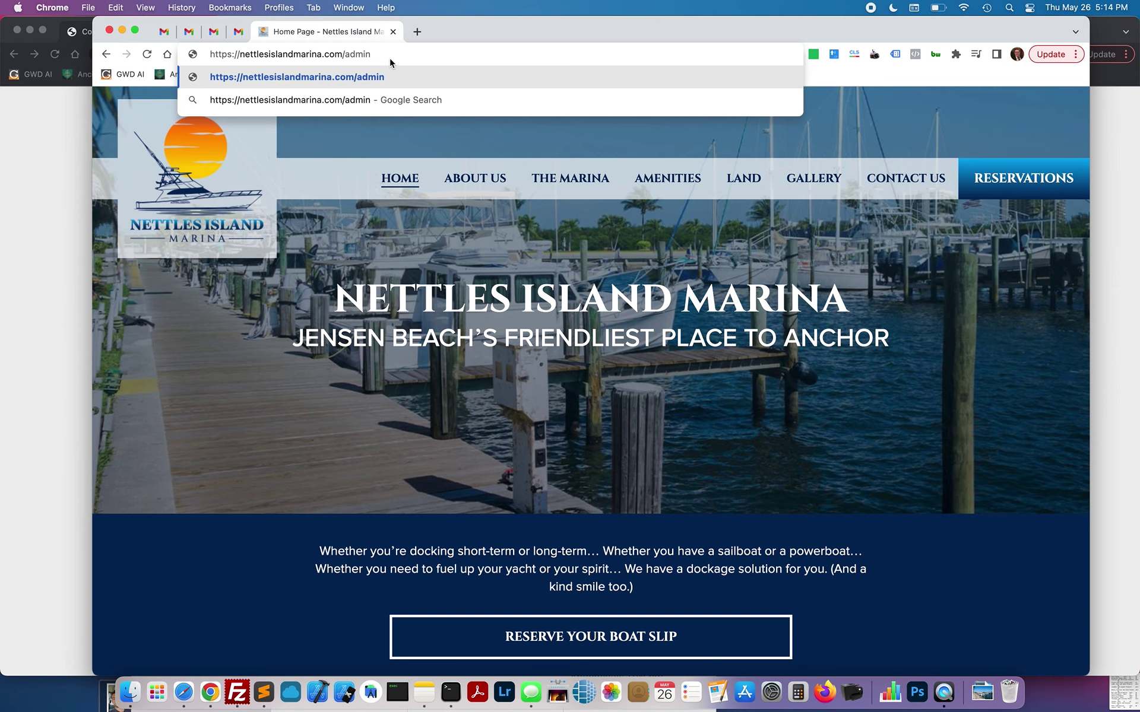
key(Return)
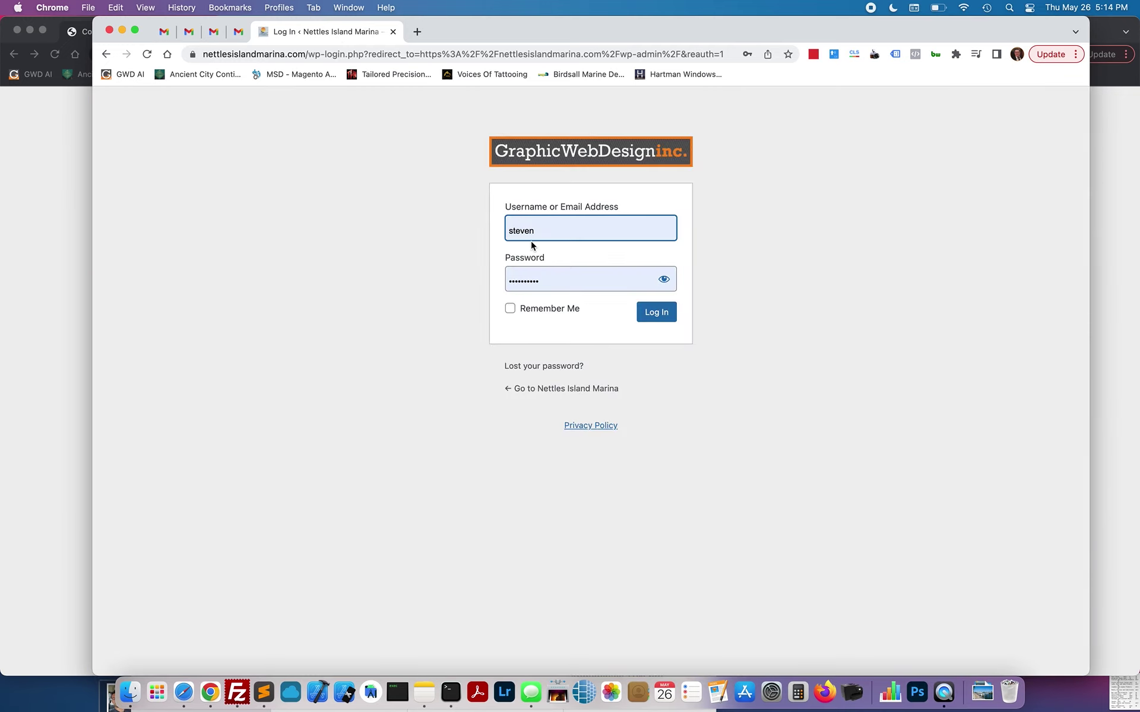
Step: Log in to WordPress with the username editor and the account password
click(556, 228)
drag(555, 229, 451, 228)
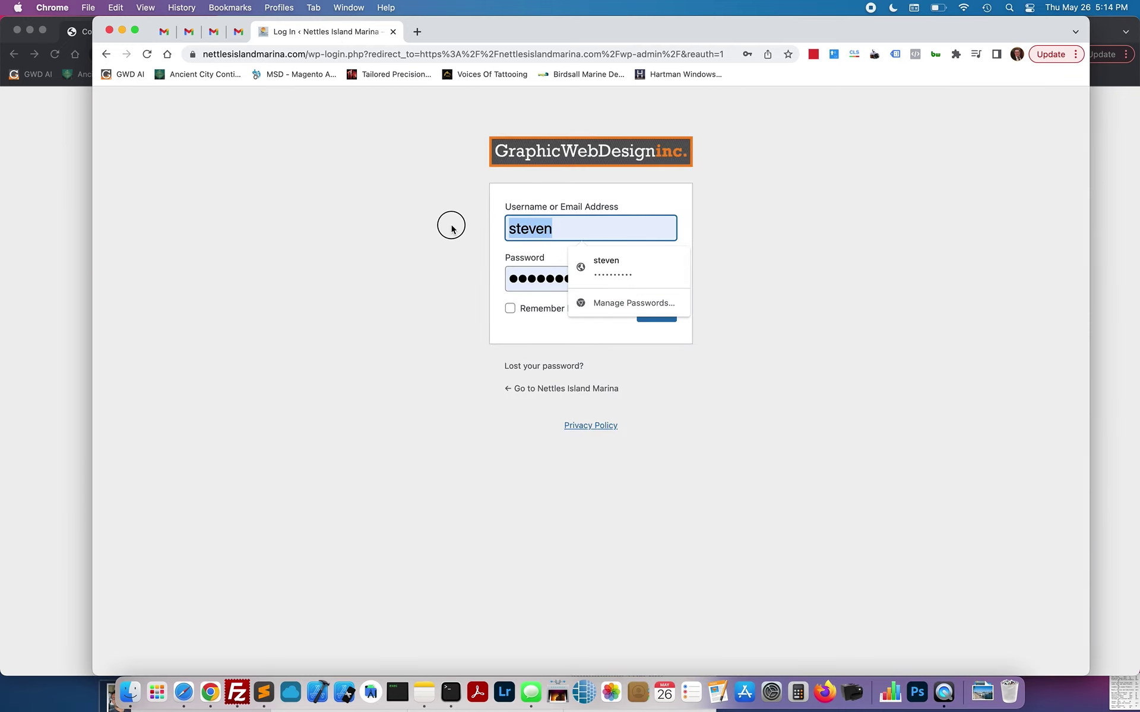
text(editor)
key(Tab)
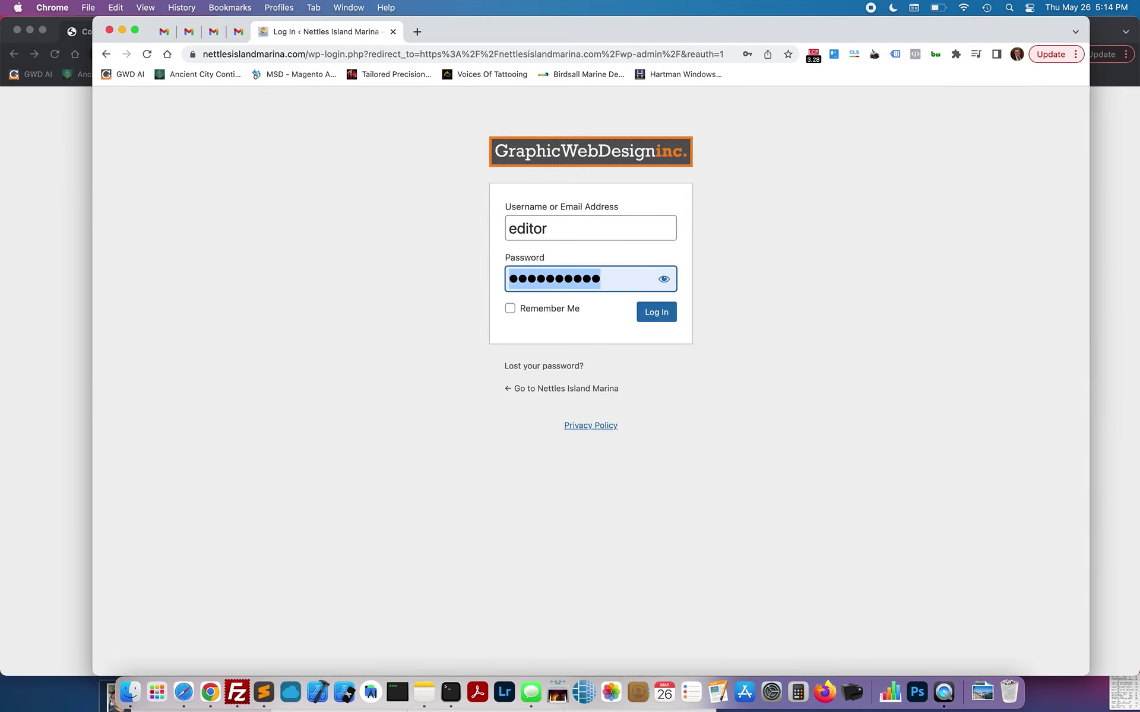
text(****)
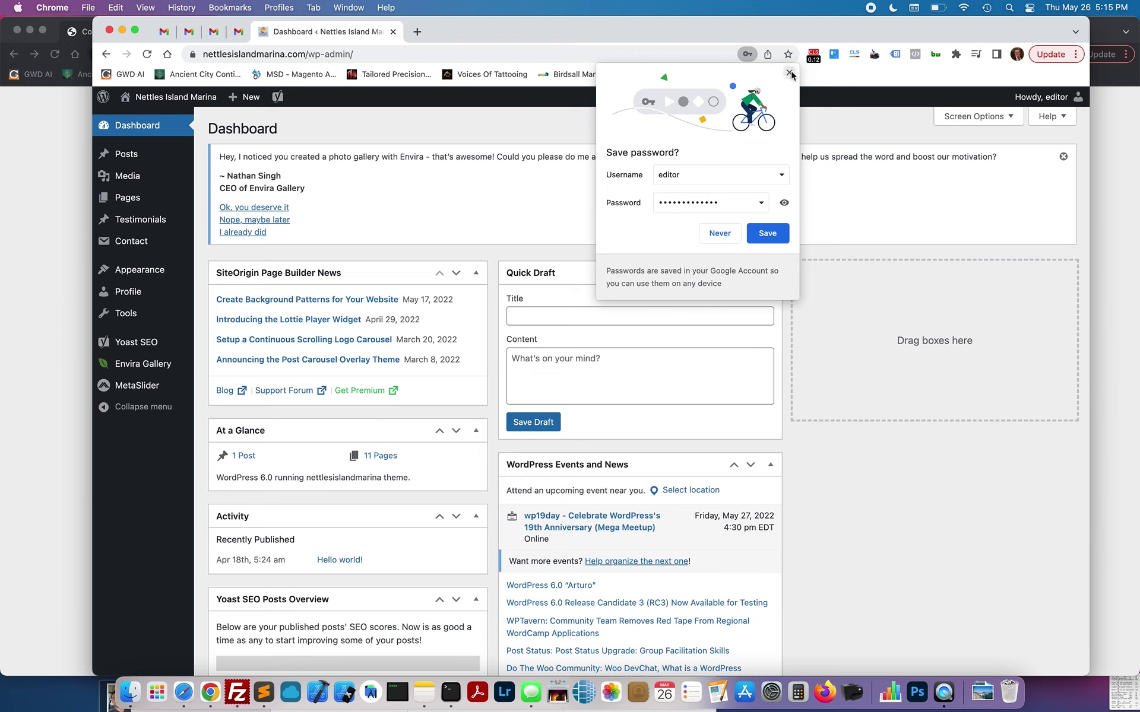
Step: Dismiss the password-saving prompt and the Envira notice, and collapse all six dashboard widgets
click(789, 73)
click(1063, 157)
click(373, 172)
click(359, 196)
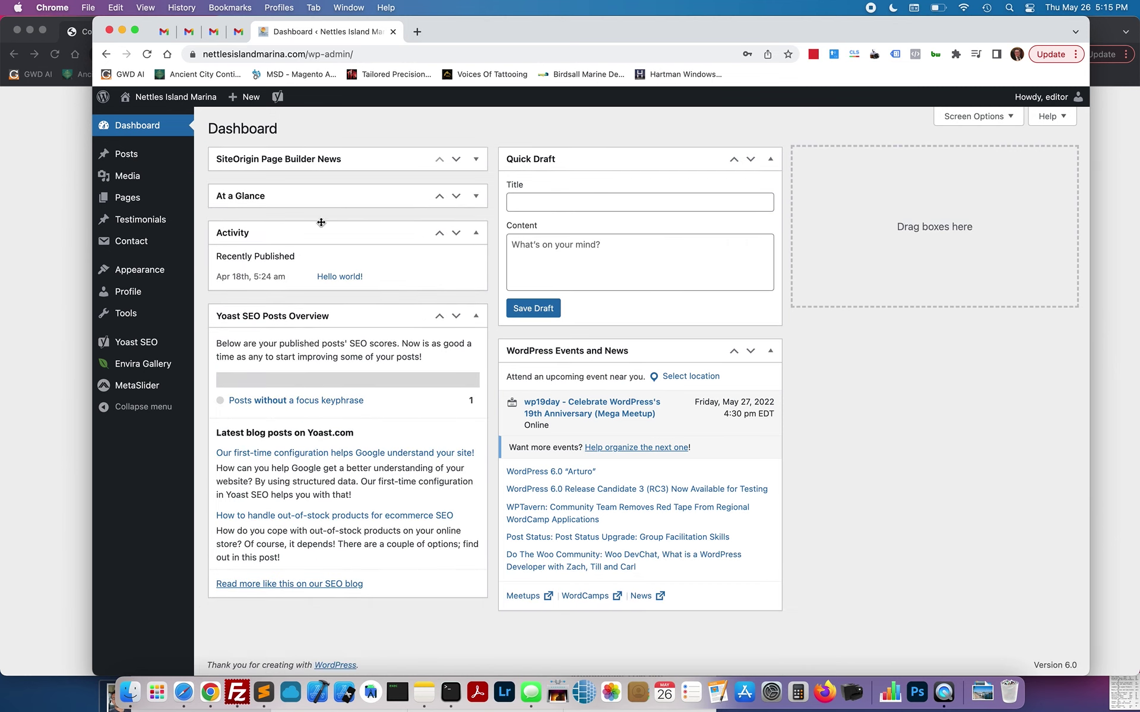
click(320, 229)
click(546, 158)
click(571, 196)
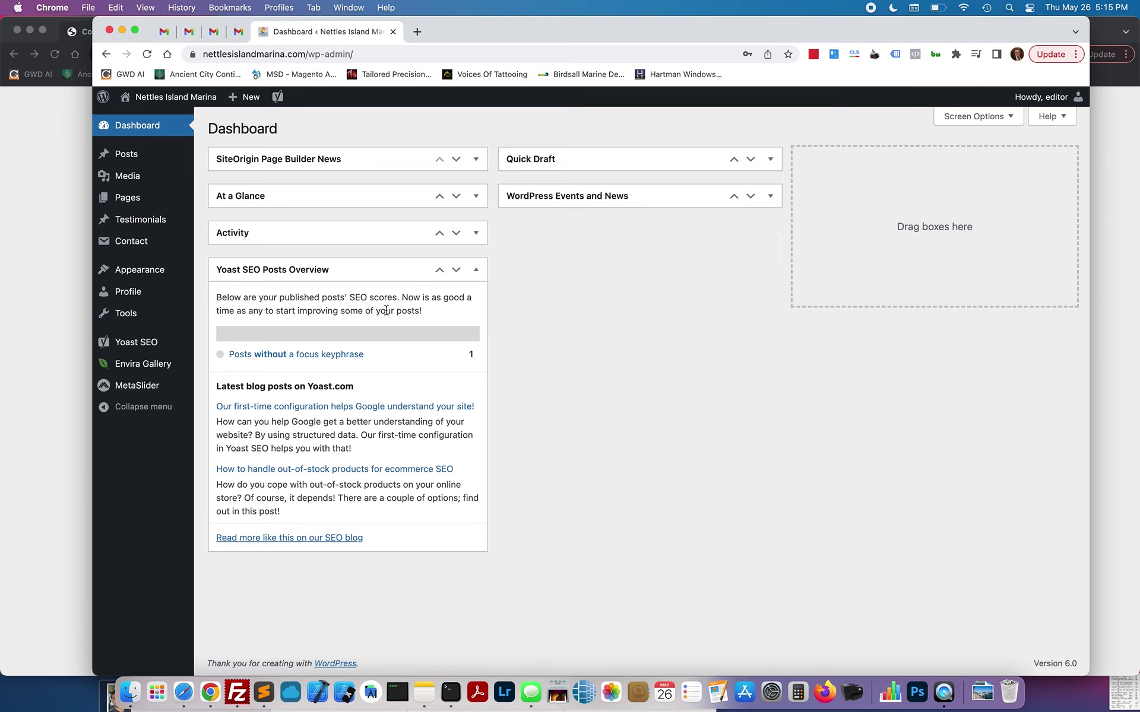
click(362, 268)
Step: Expand and collapse the WordPress Events and News and Quick Draft widgets again
click(662, 196)
click(661, 197)
click(659, 155)
click(659, 155)
click(659, 157)
click(659, 159)
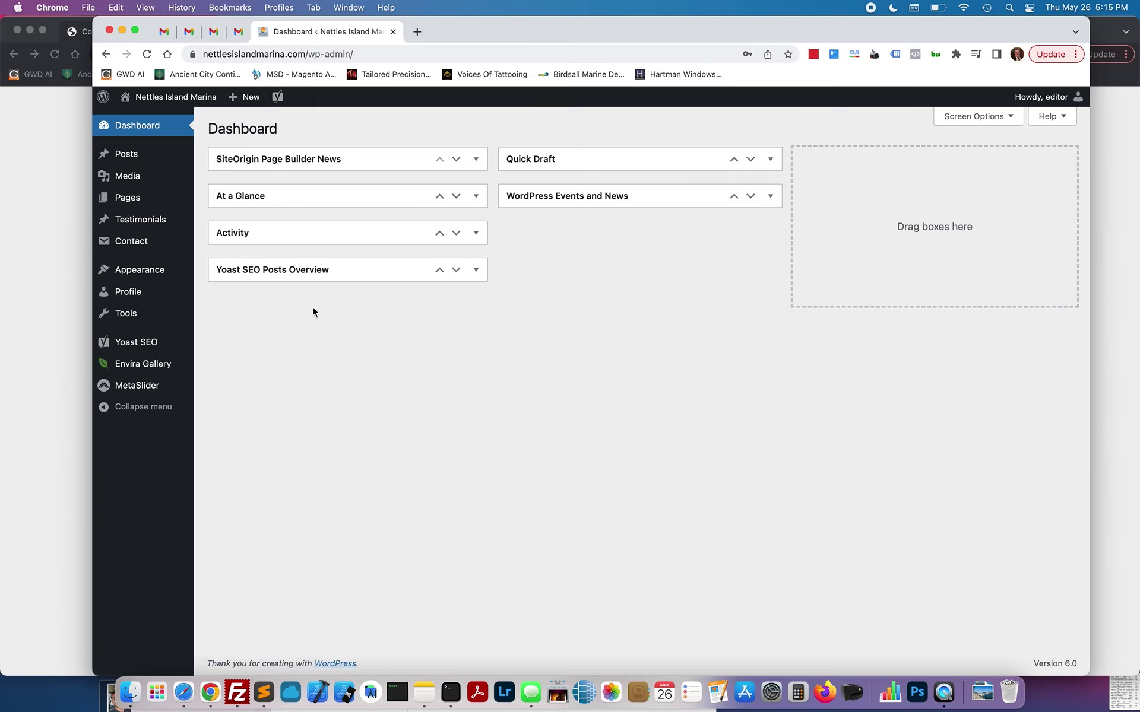
Step: Switch from the dashboard to the public site and back twice, ending on the dashboard
mouse_move(159, 103)
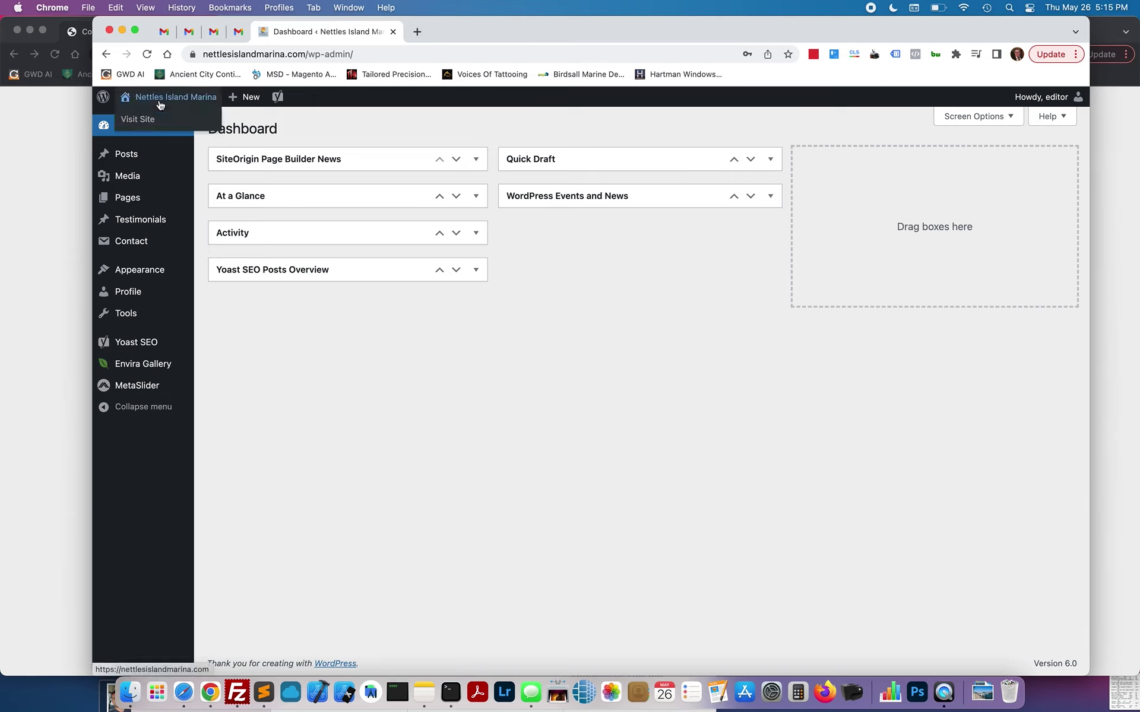
mouse_move(1051, 97)
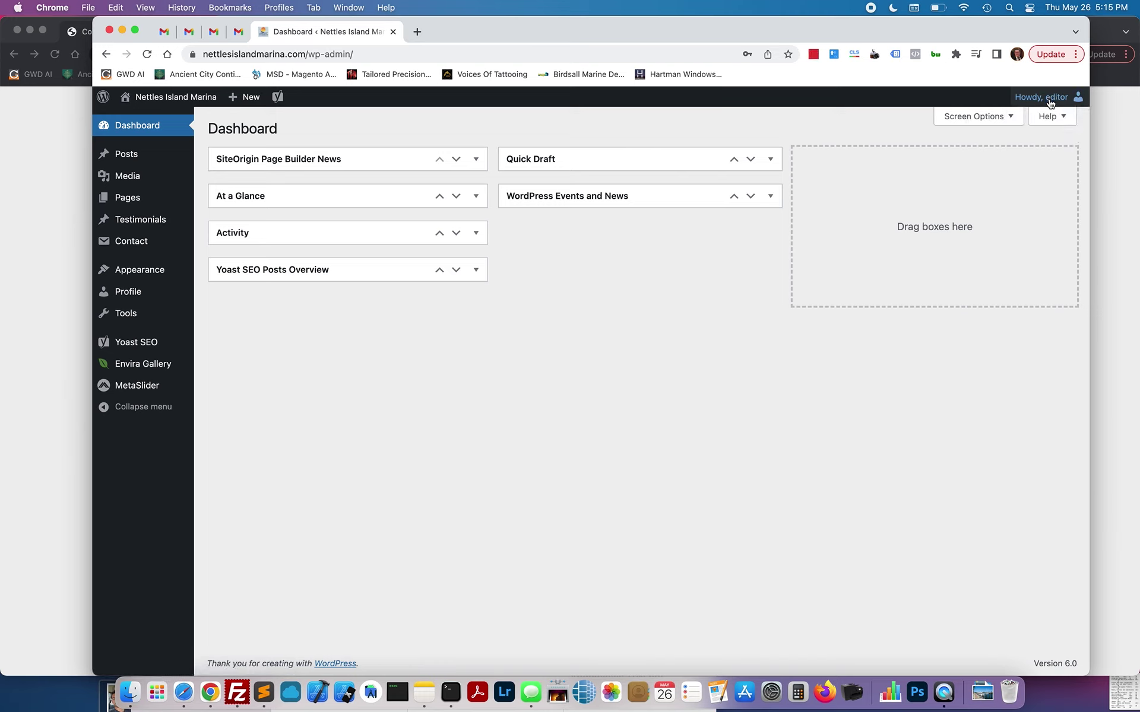
click(186, 101)
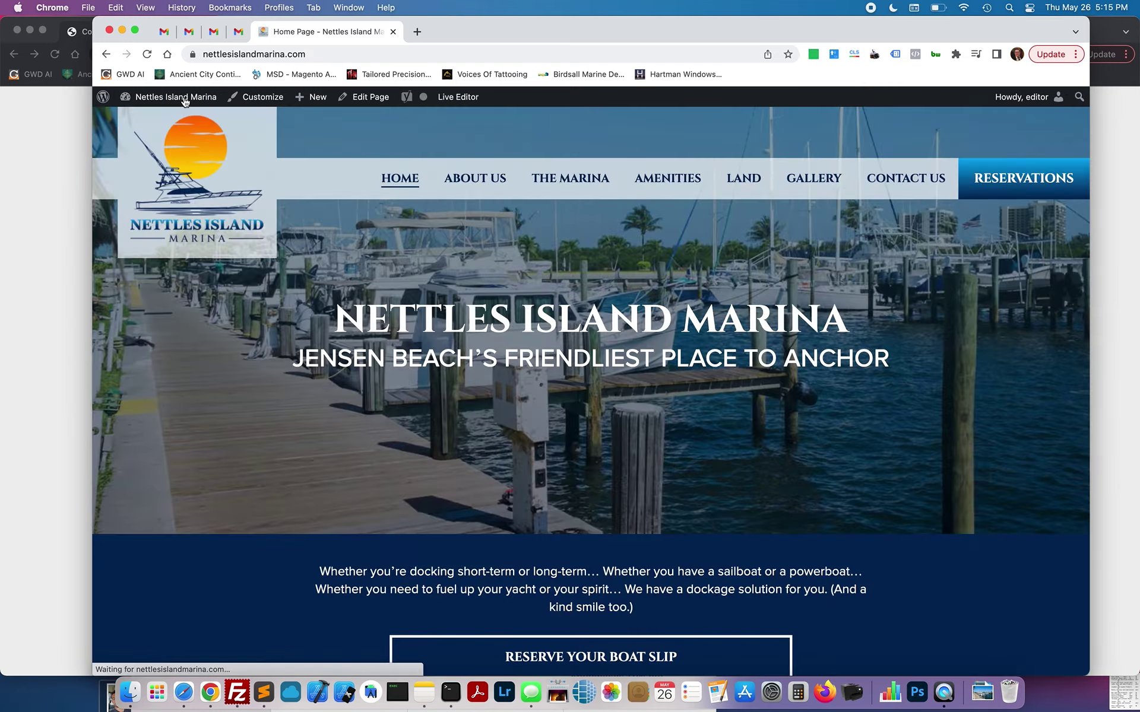
click(177, 98)
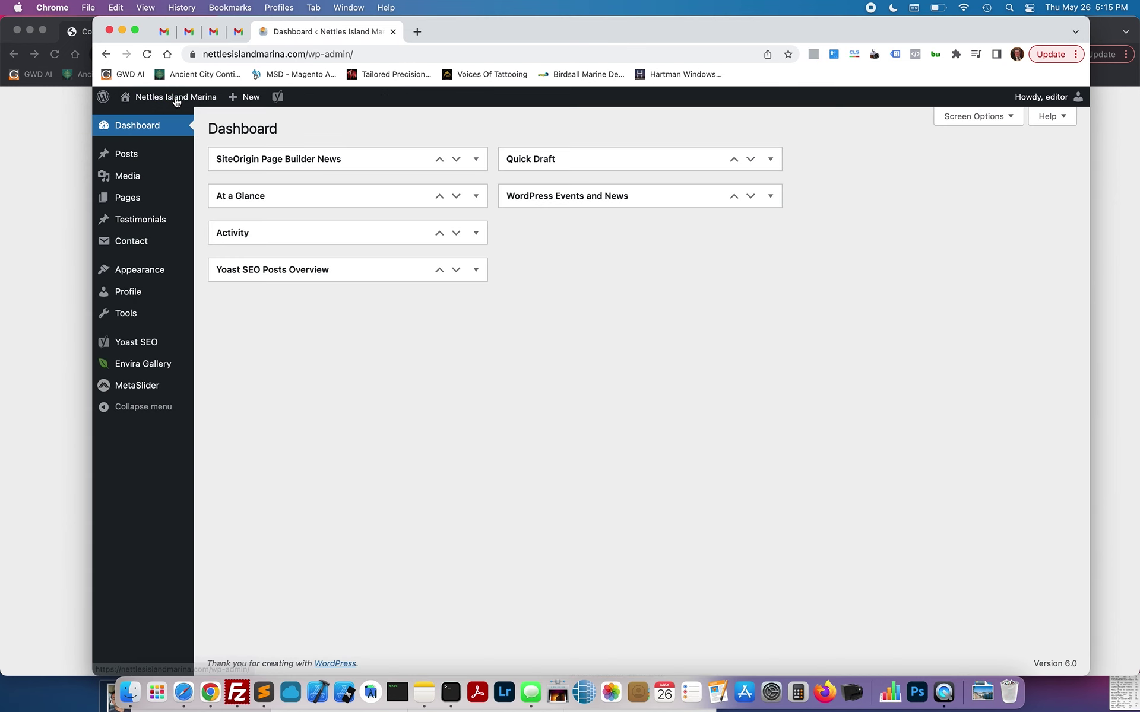
click(168, 99)
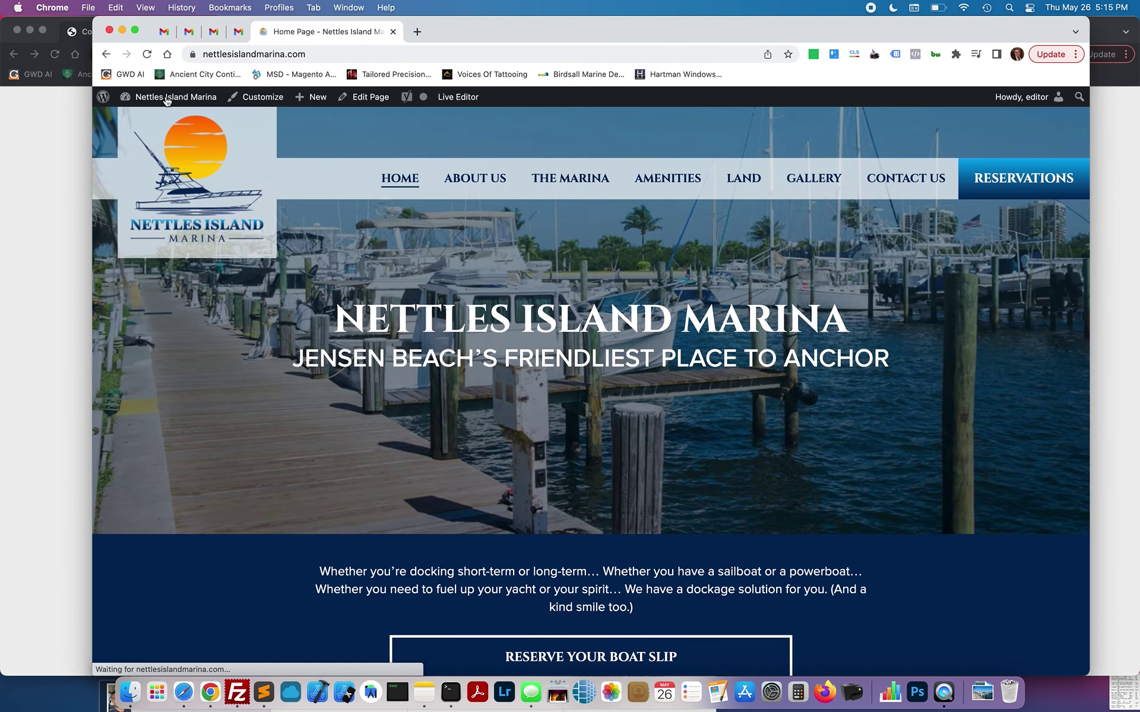
click(167, 100)
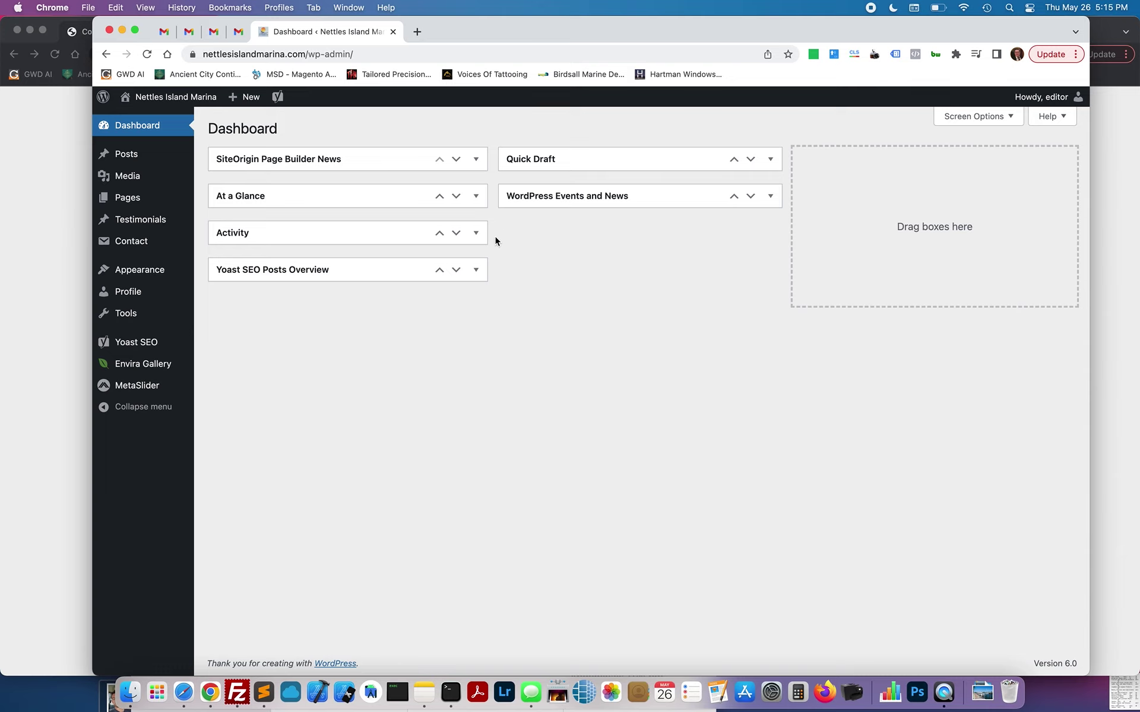
Step: Open the list of all pages and look through its entries
mouse_move(158, 200)
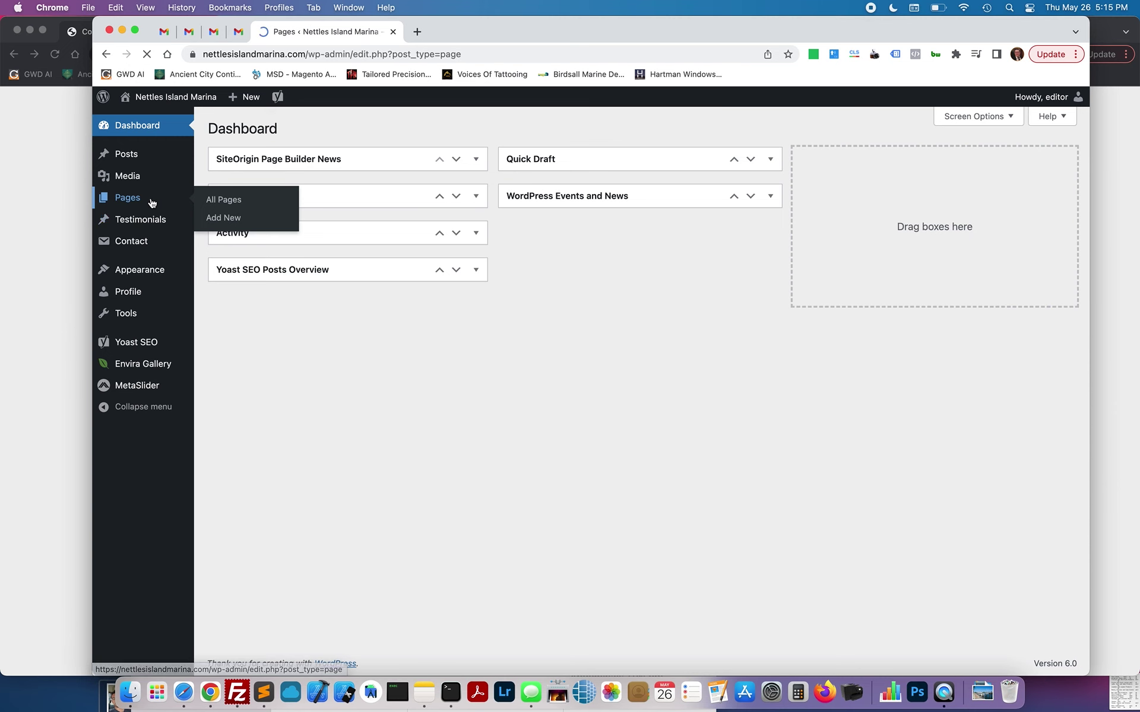
scroll(510, 266, down, 1)
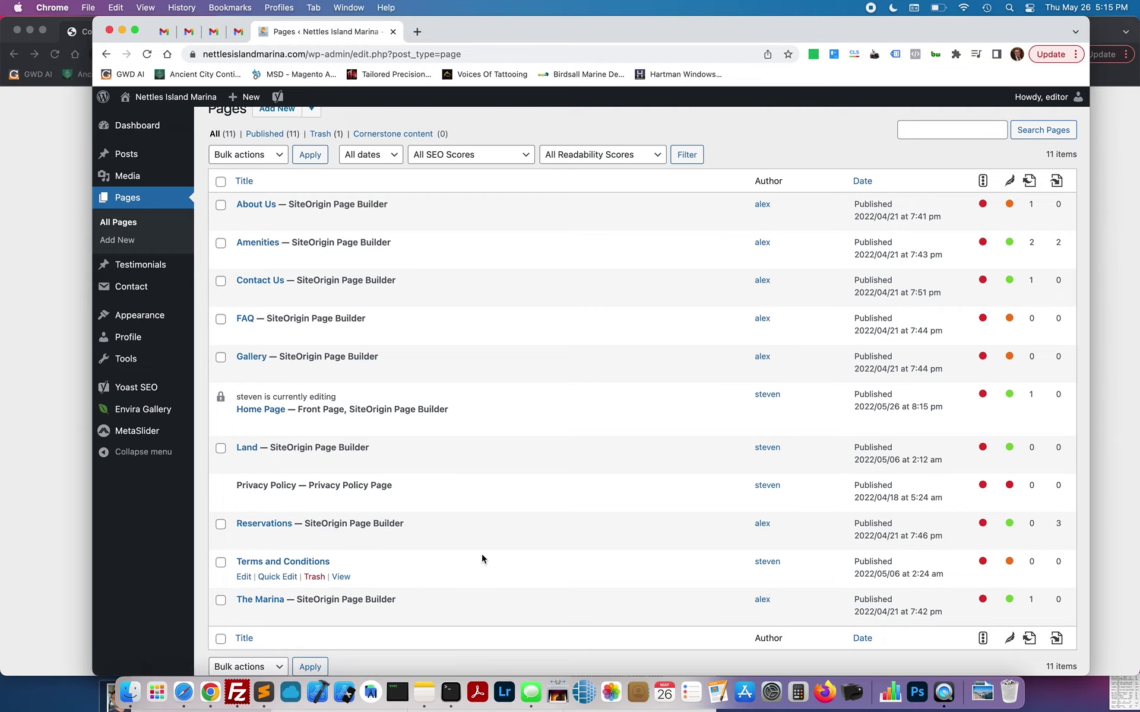
scroll(482, 554, up, 1)
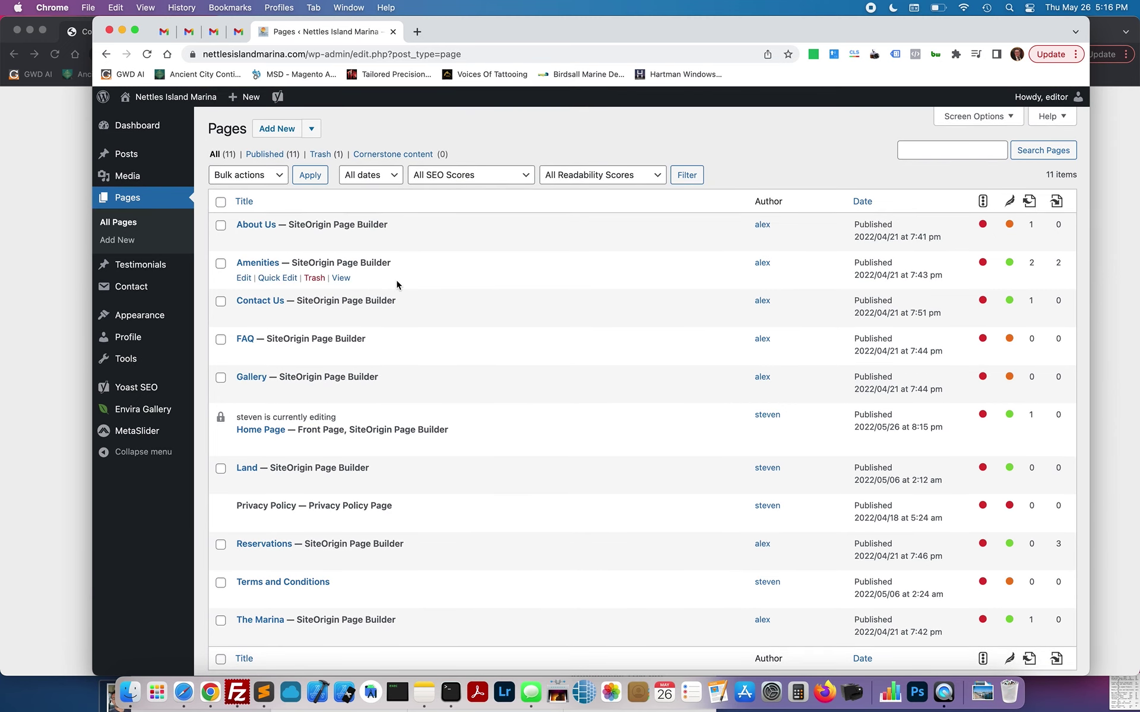
Step: Look through the public home page down to the Start Your Voyage section and open the About Us page
click(156, 114)
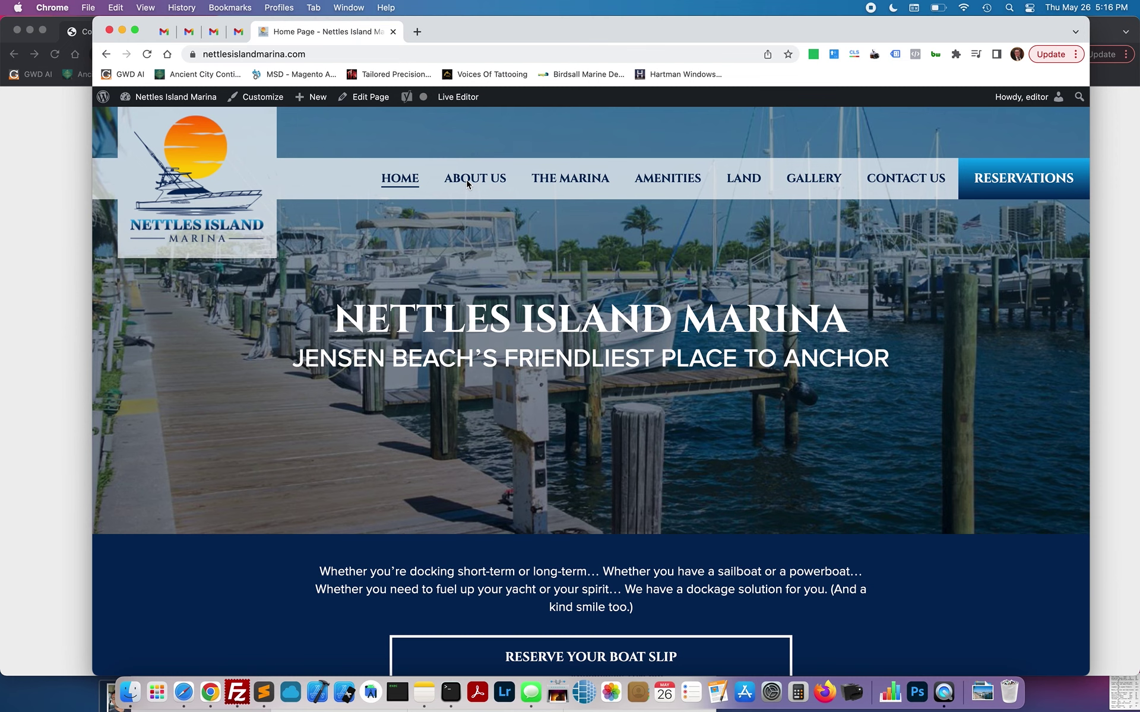
scroll(627, 335, down, 1)
scroll(628, 335, up, 1)
click(1012, 183)
scroll(620, 426, down, 20)
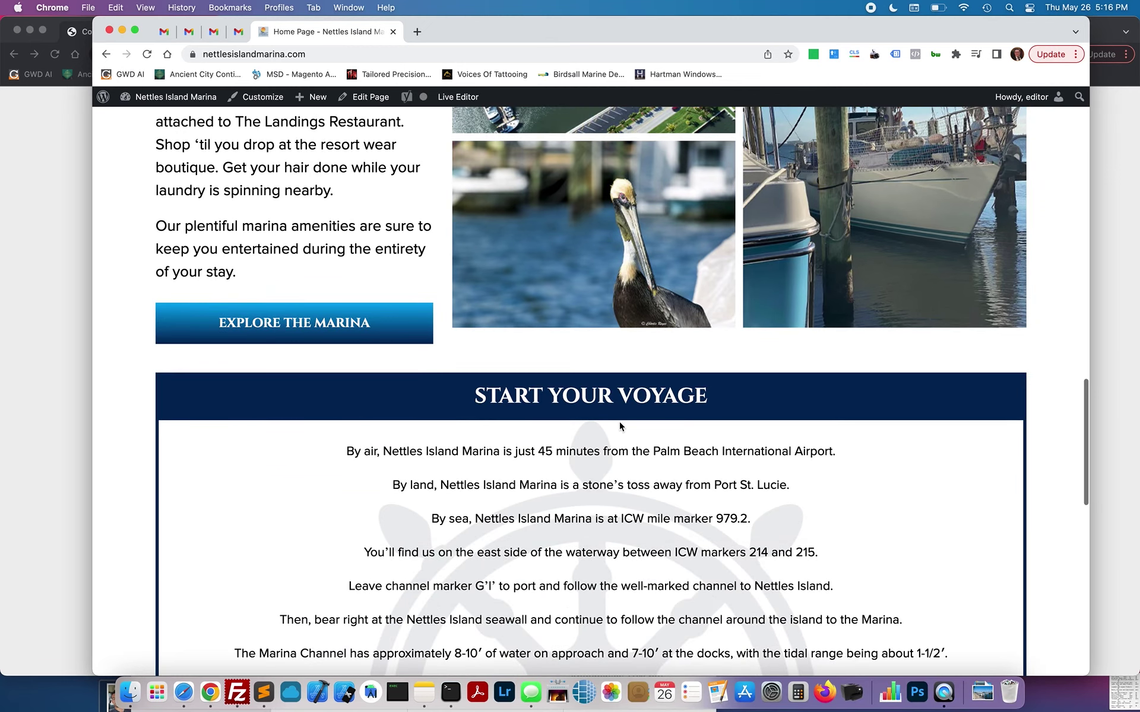
click(267, 324)
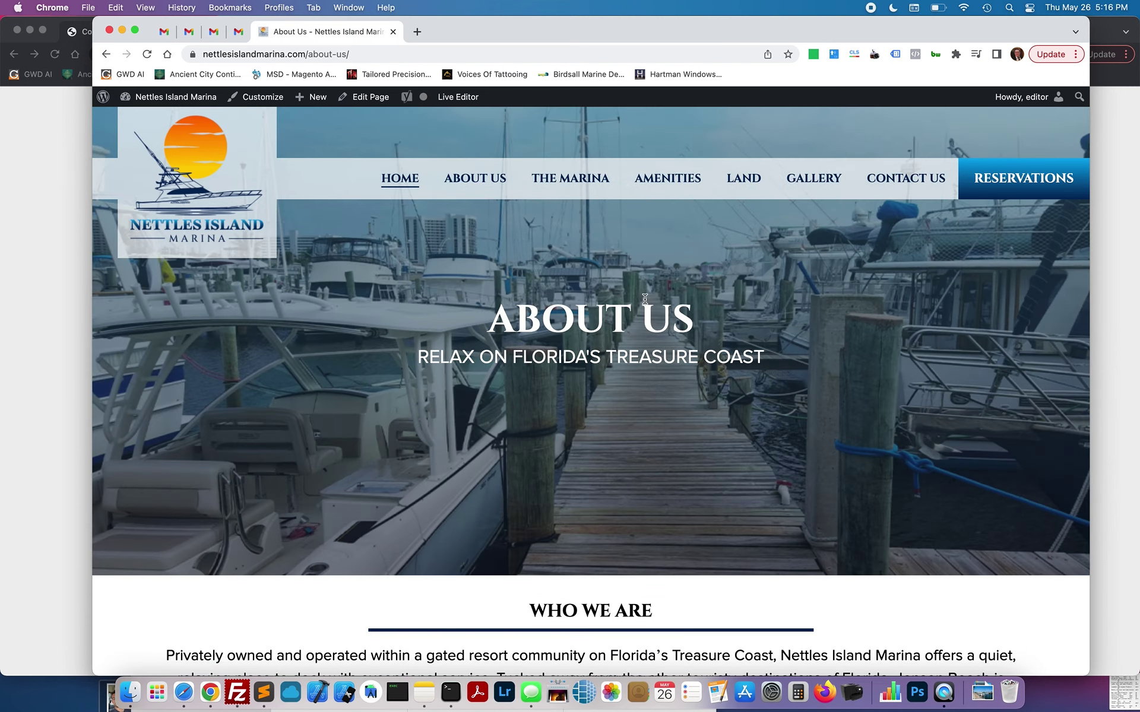
Step: Examine the banner of the About Us page, highlighting its title and the subtitle under it
scroll(645, 299, down, 5)
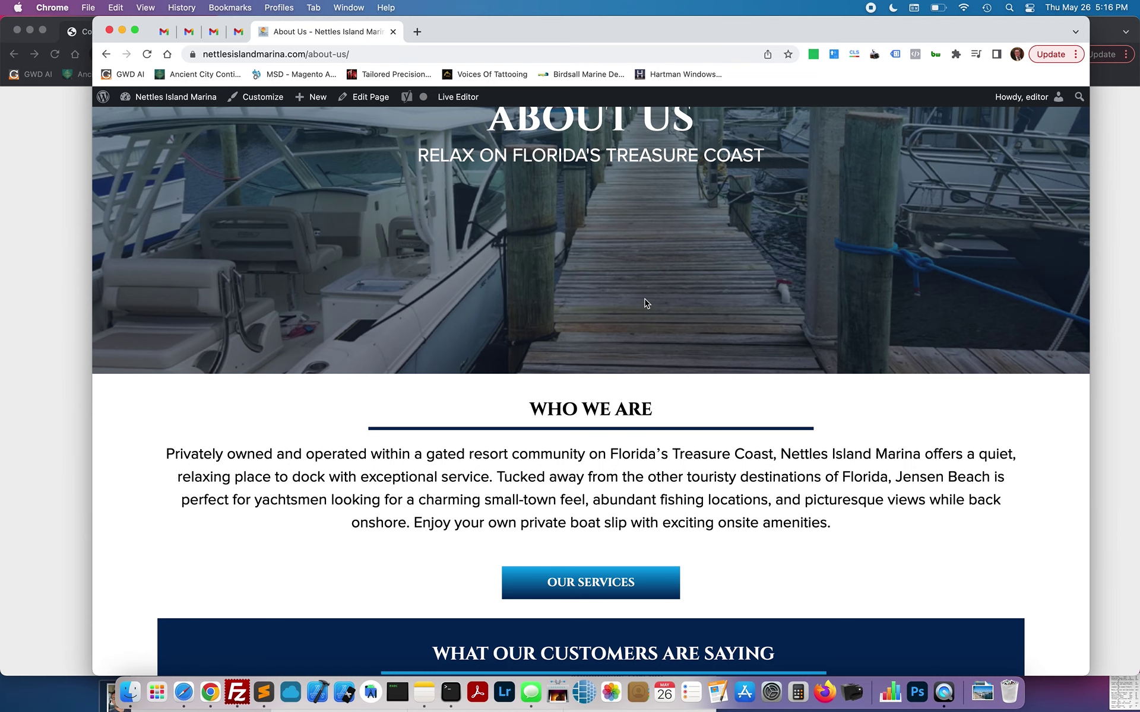
scroll(645, 302, down, 2)
scroll(644, 302, up, 6)
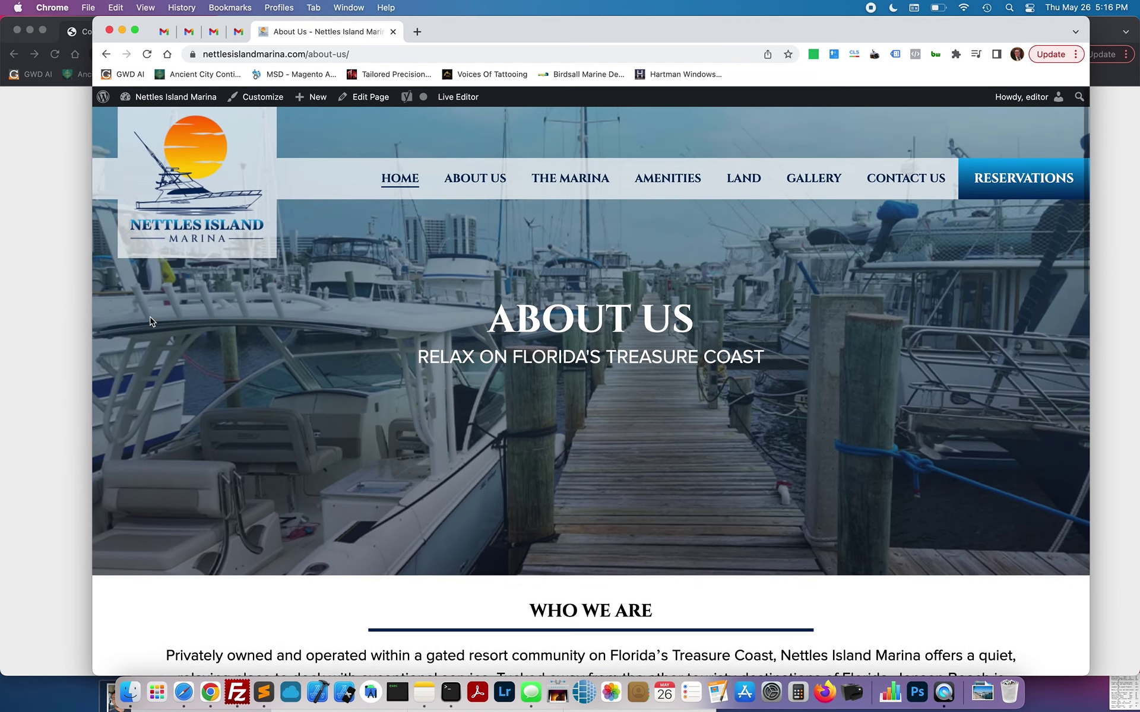
drag(484, 315, 774, 319)
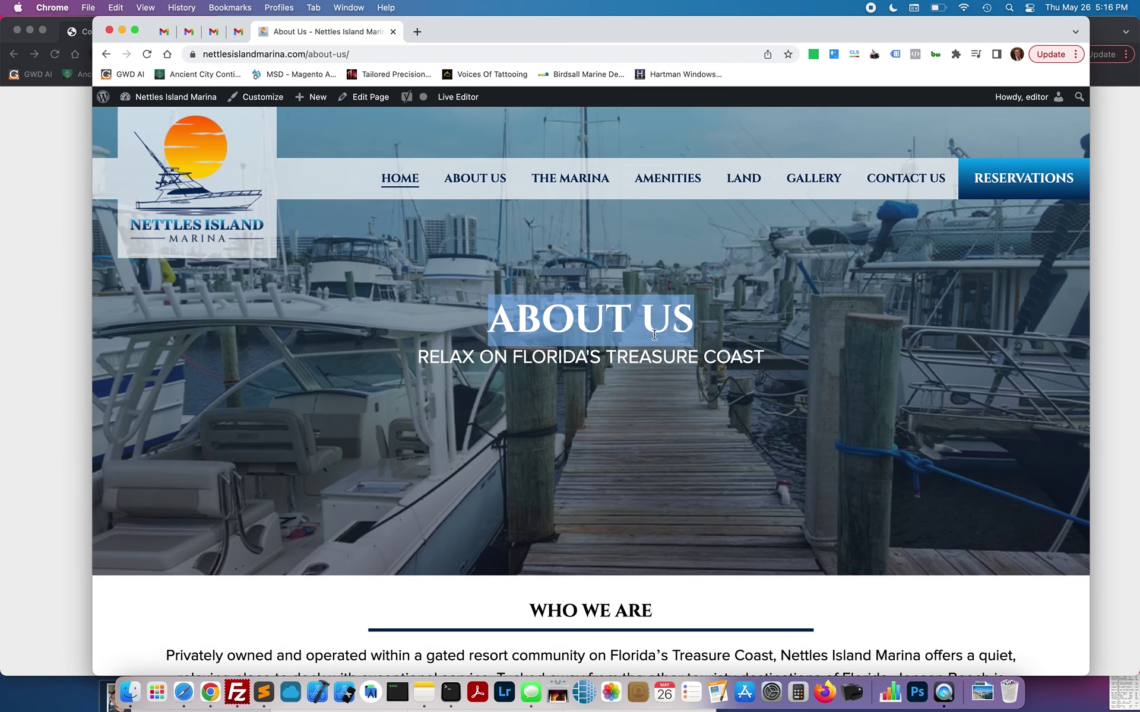
triple_click(625, 356)
click(591, 360)
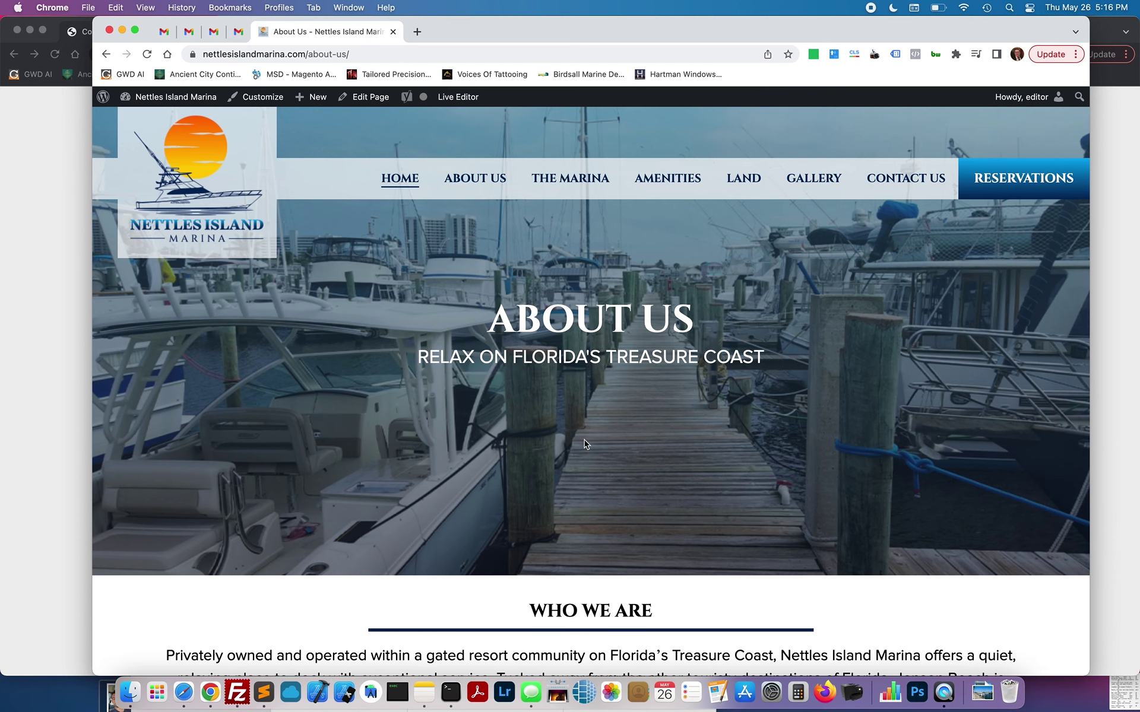
Step: Review the Who We Are text and the customer testimonials slider, and open the About Us page for editing
scroll(584, 440, down, 5)
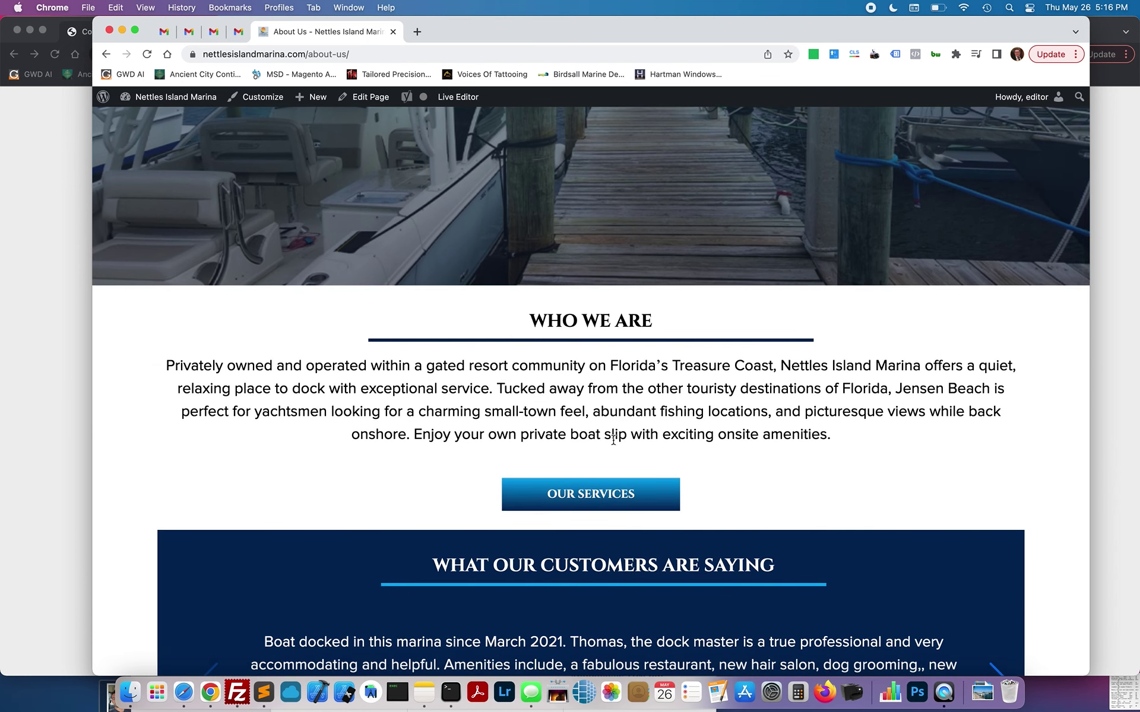
triple_click(656, 440)
scroll(541, 364, down, 4)
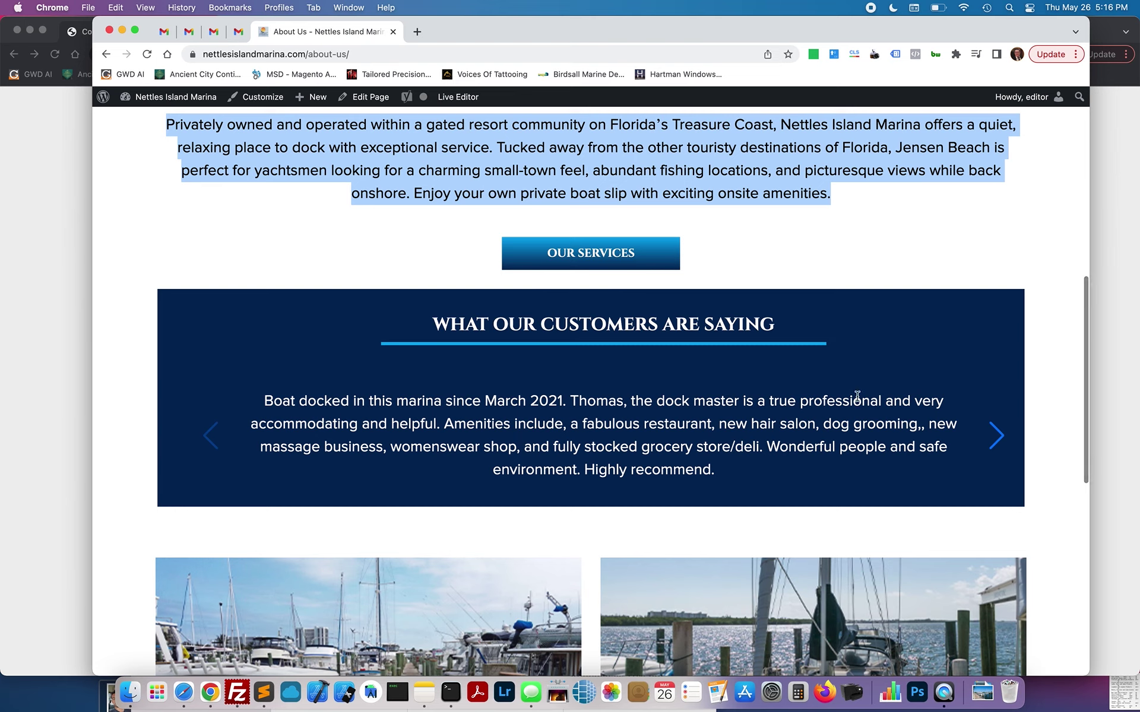
click(994, 437)
click(994, 438)
click(995, 437)
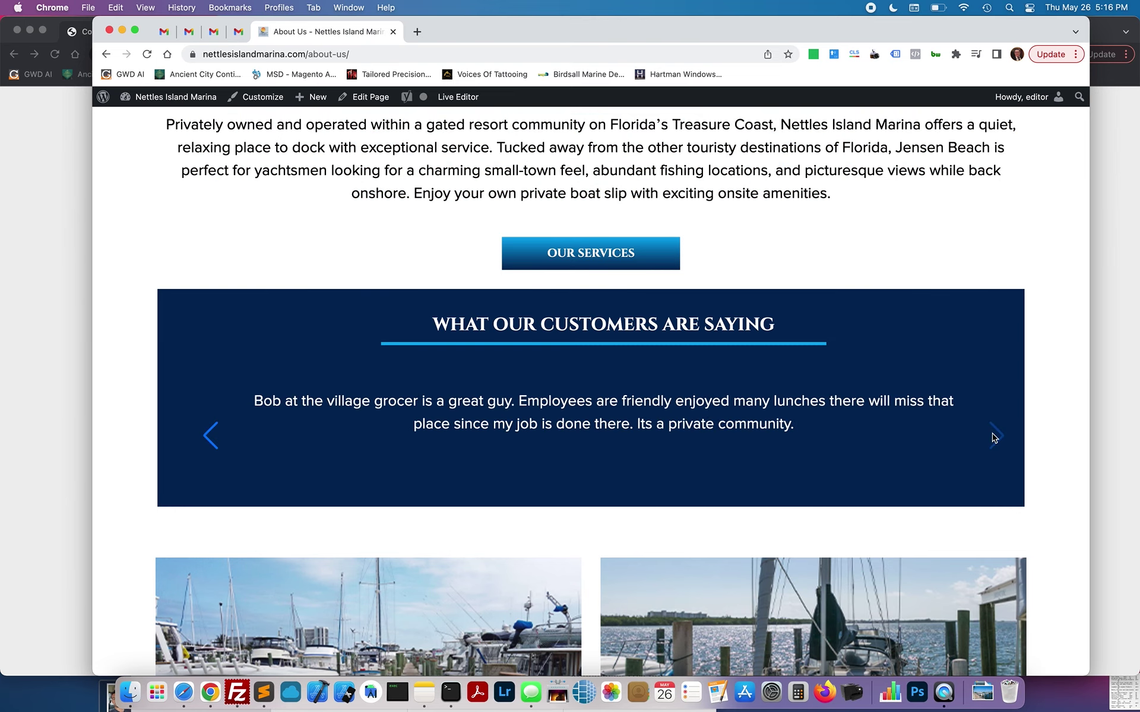
scroll(596, 389, down, 6)
scroll(596, 388, up, 4)
scroll(597, 389, up, 11)
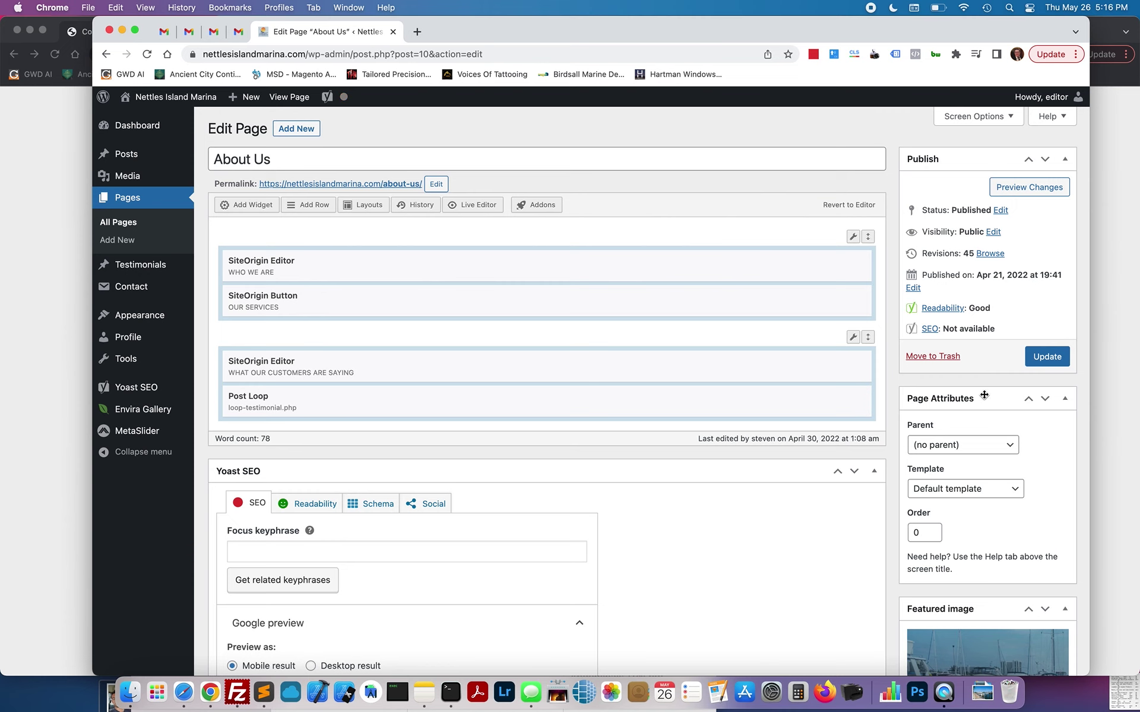
Step: Collapse and expand the Featured image box of the About Us page
scroll(978, 415, down, 5)
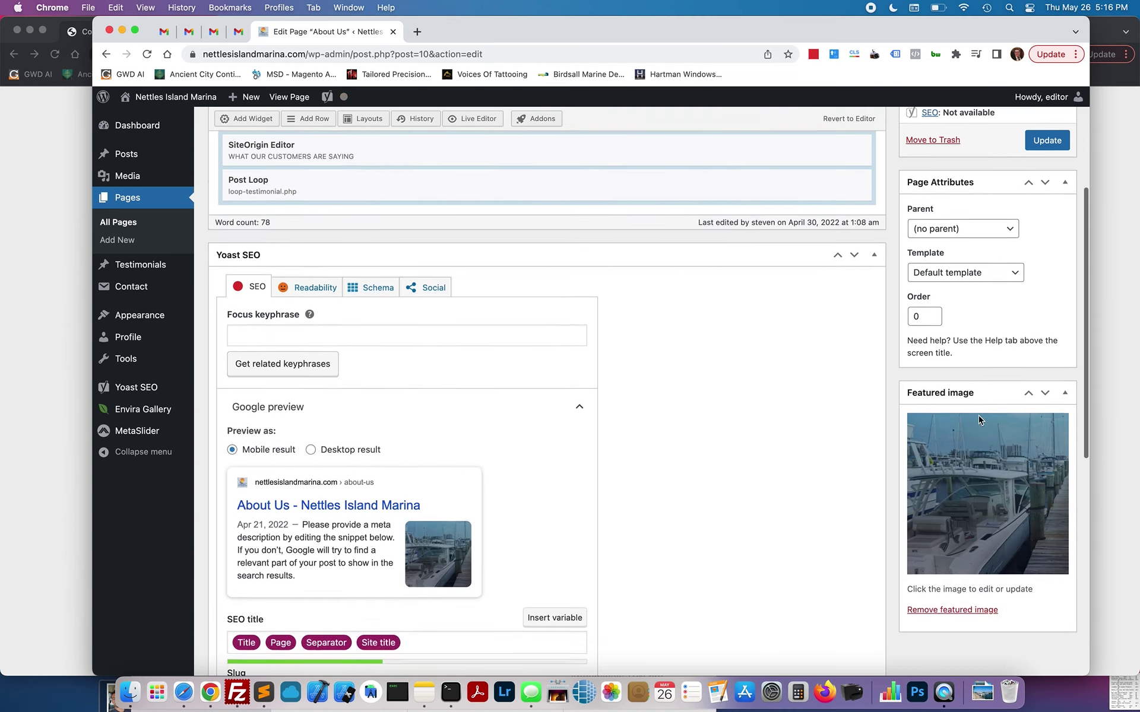
click(974, 360)
click(974, 359)
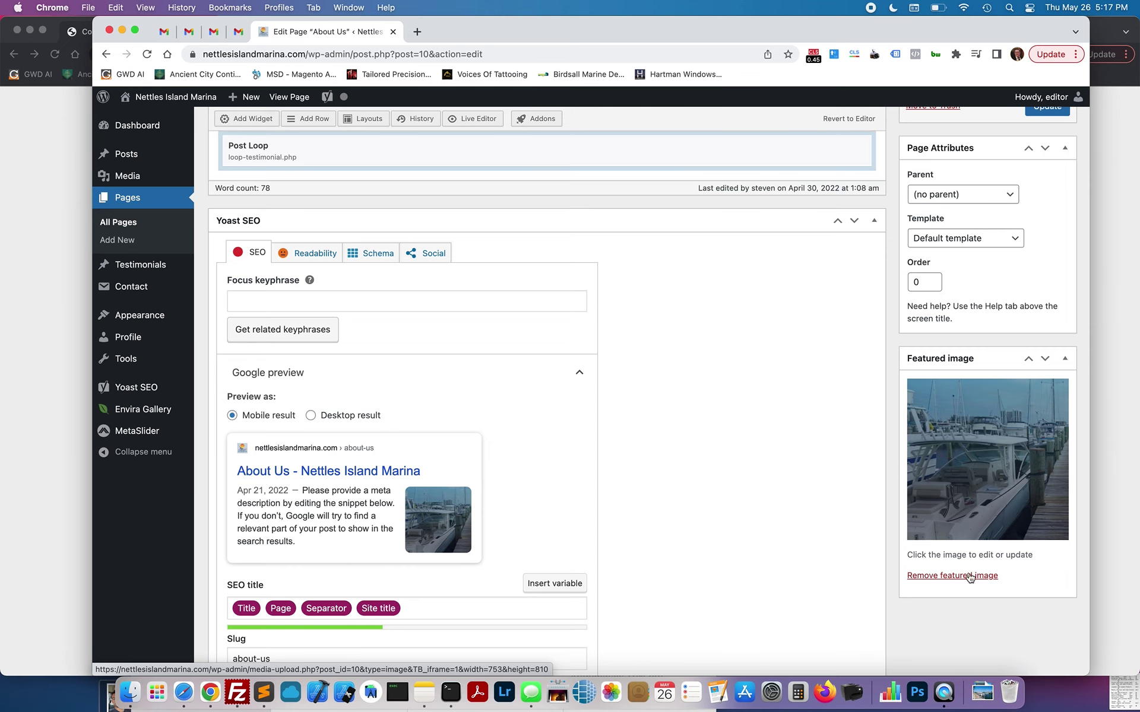
click(987, 364)
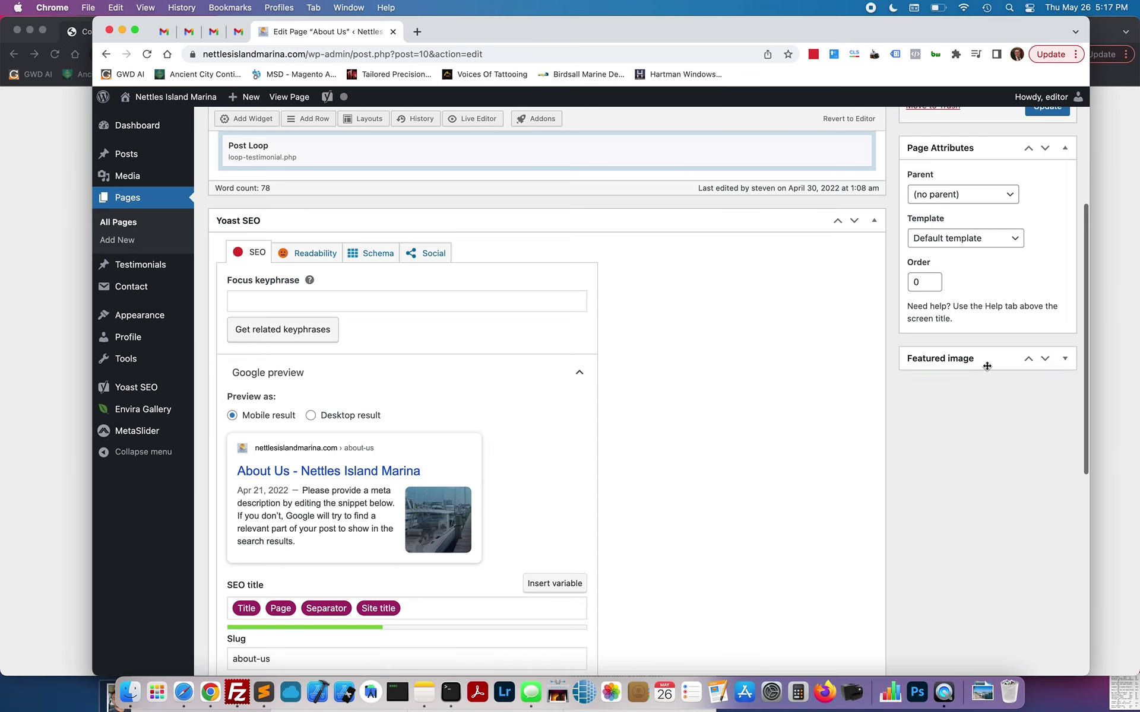
click(977, 357)
Step: Move the Featured image box above Page Attributes and collapse the Yoast SEO box
scroll(969, 417, up, 3)
drag(967, 453, 969, 226)
scroll(975, 362, up, 3)
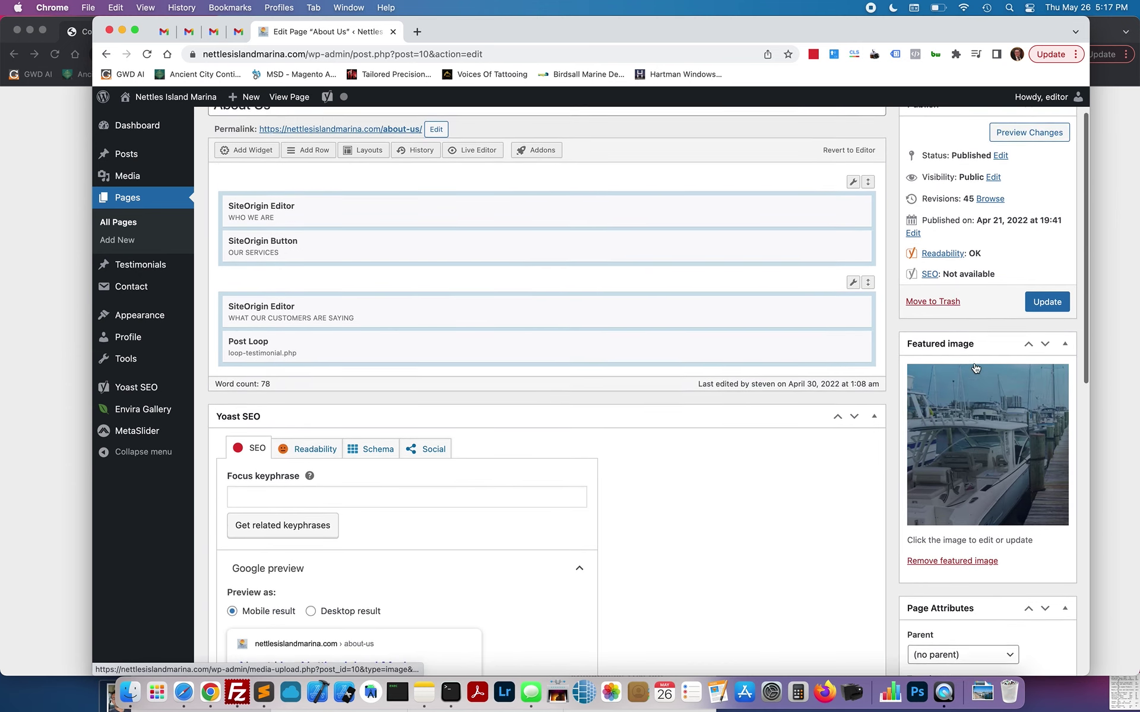
drag(967, 402, 969, 198)
drag(967, 414, 960, 169)
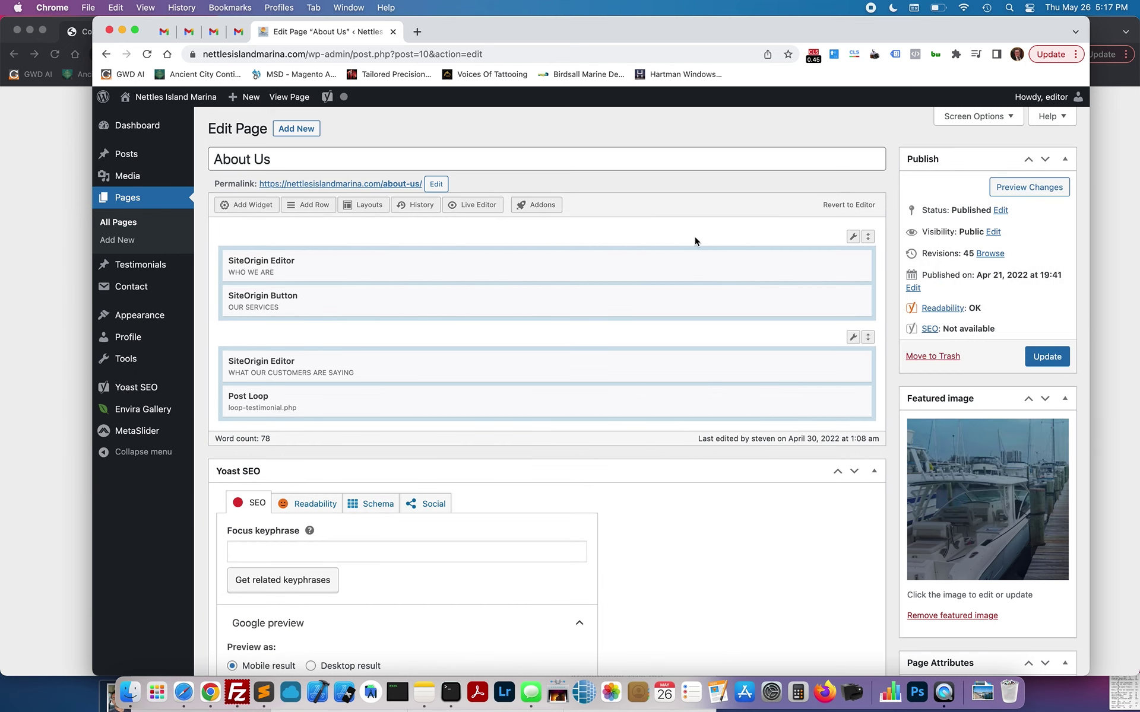
mouse_move(295, 263)
click(739, 474)
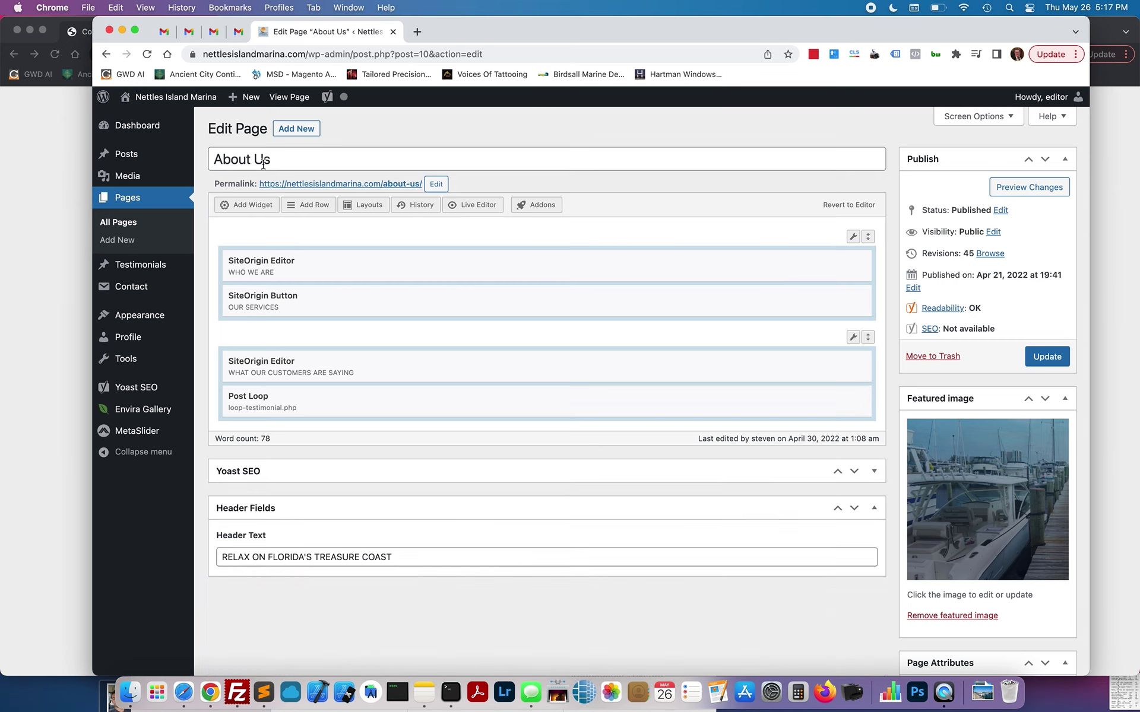
Step: Open the WHO WE ARE editor widget, highlight its title and body text, and close it without changes
mouse_move(269, 260)
click(791, 260)
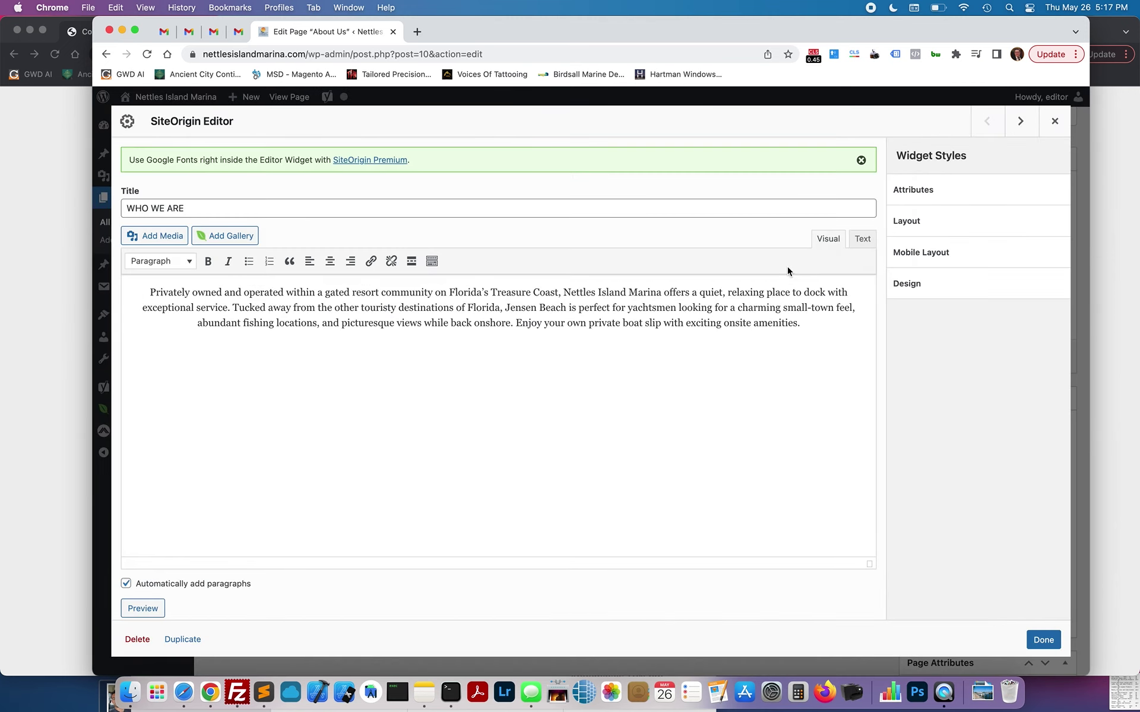
triple_click(409, 324)
drag(185, 209, 127, 209)
triple_click(397, 296)
click(448, 294)
click(1049, 134)
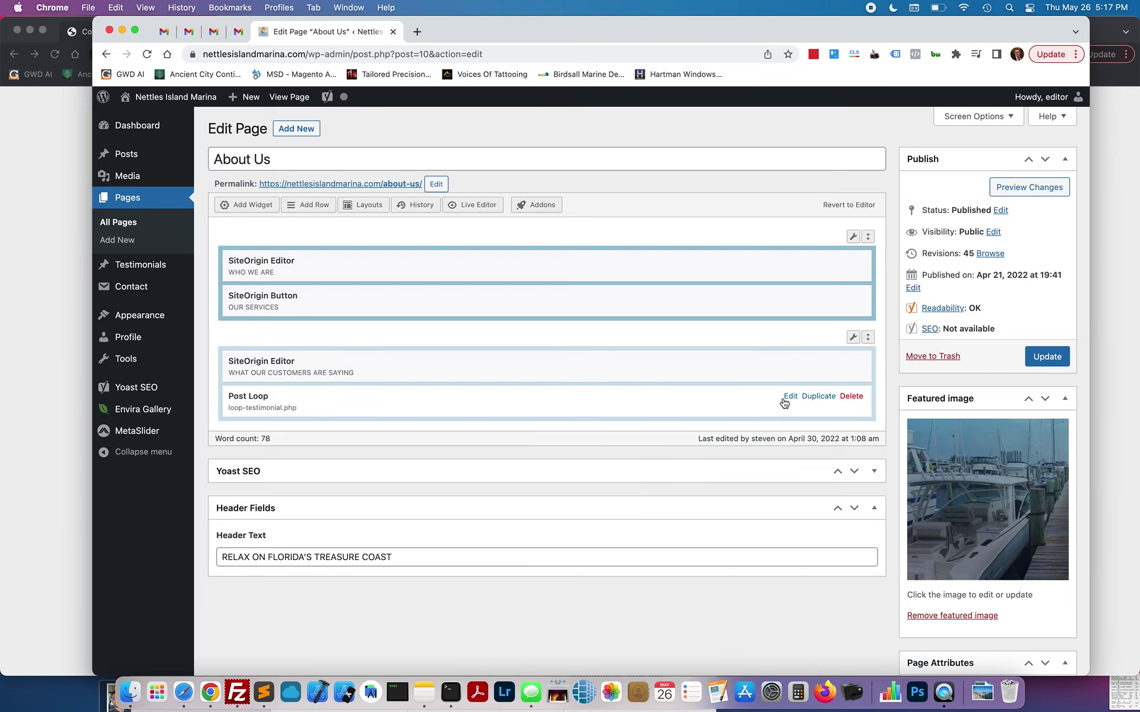
Step: Open the Post Loop widget to inspect its template and posts query, and close it without changes
click(791, 397)
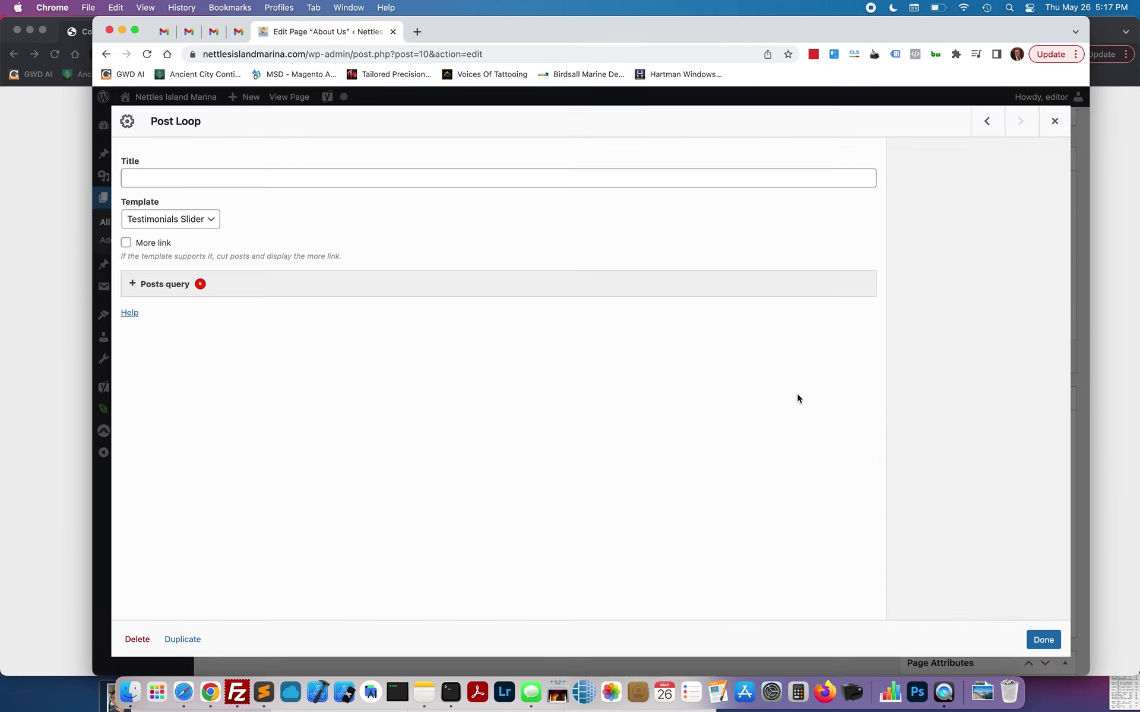
click(356, 286)
click(323, 290)
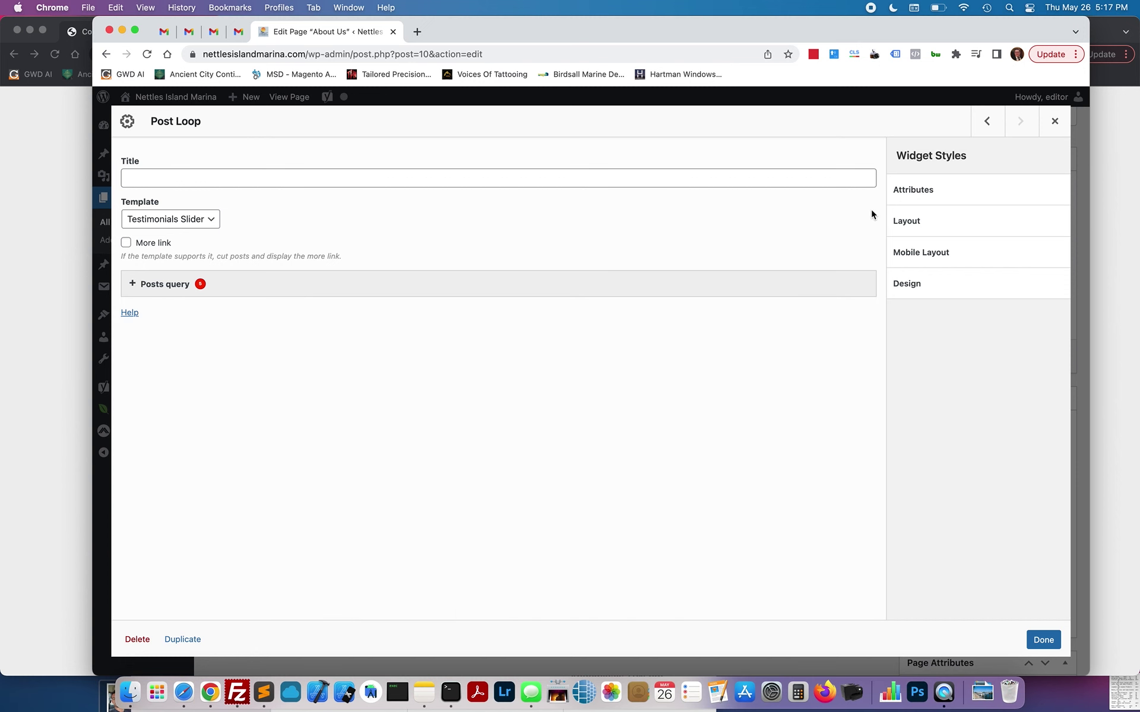
click(1047, 135)
Step: Expand the Yoast SEO box, look over its keyphrase, Google preview and SEO title settings, and collapse it again
mouse_move(174, 276)
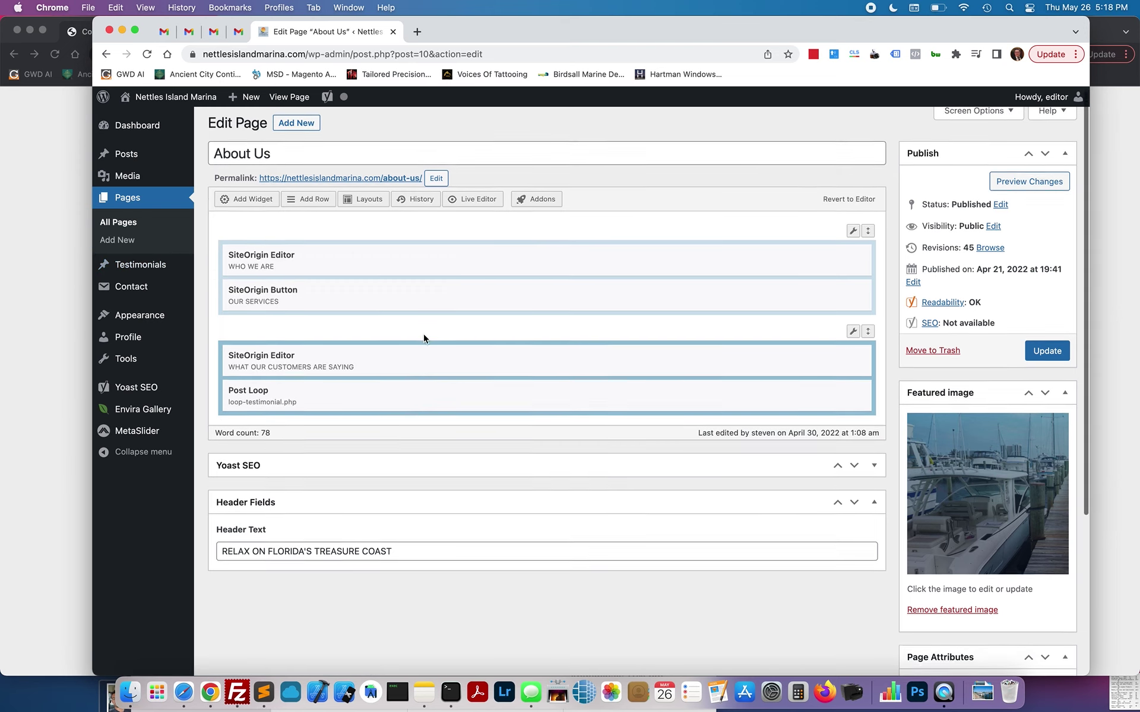
scroll(423, 334, down, 2)
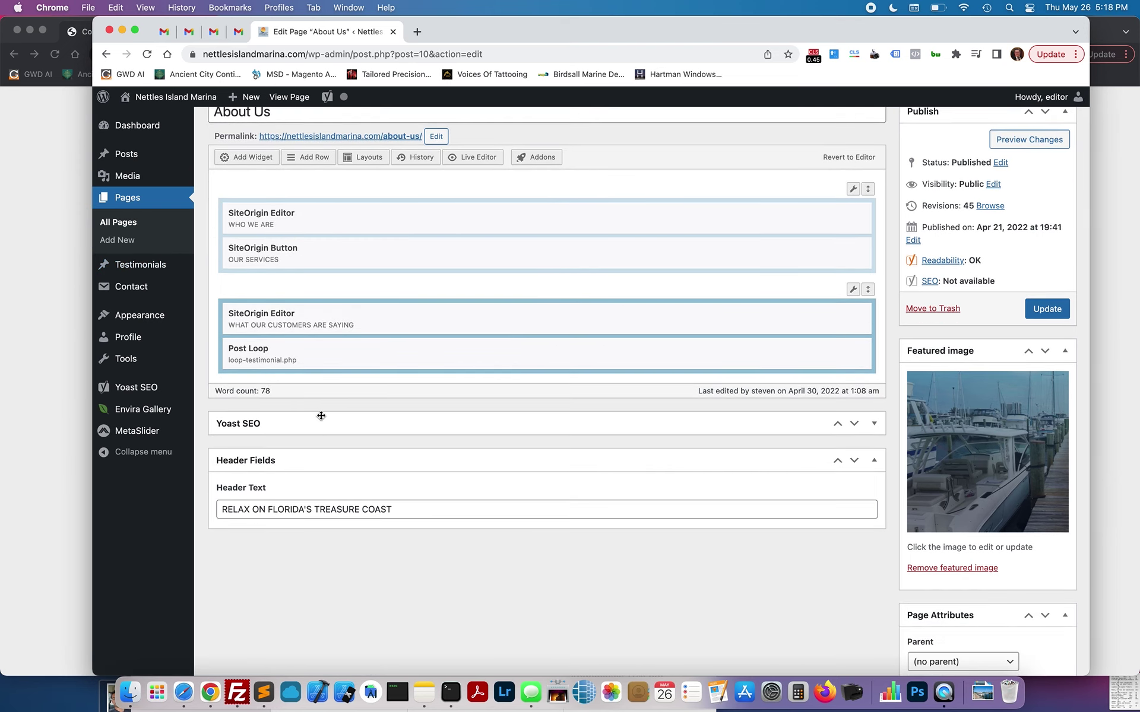
click(321, 415)
scroll(306, 446, down, 3)
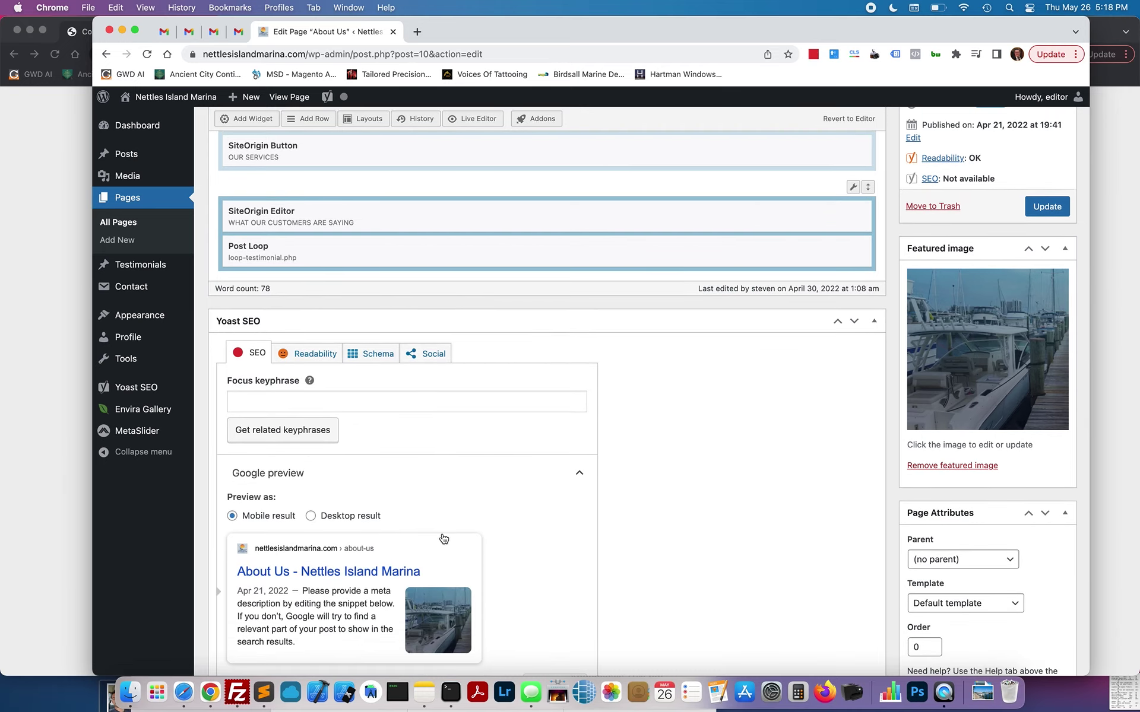
scroll(479, 541, down, 5)
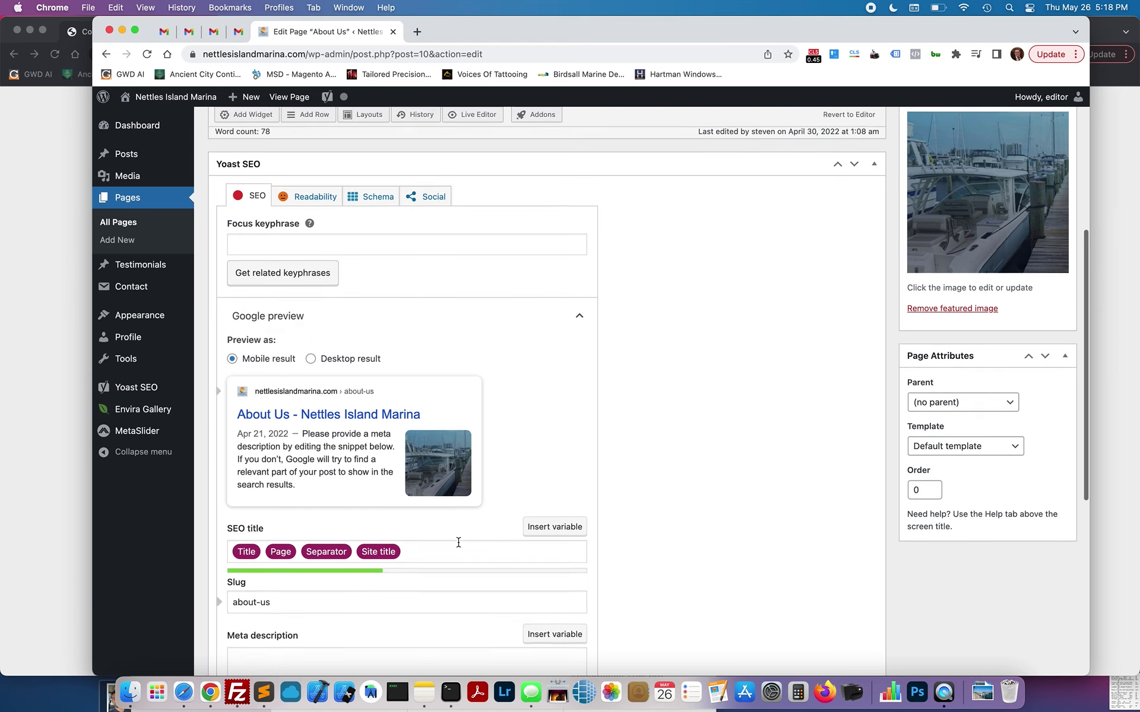
scroll(460, 475, up, 3)
click(462, 230)
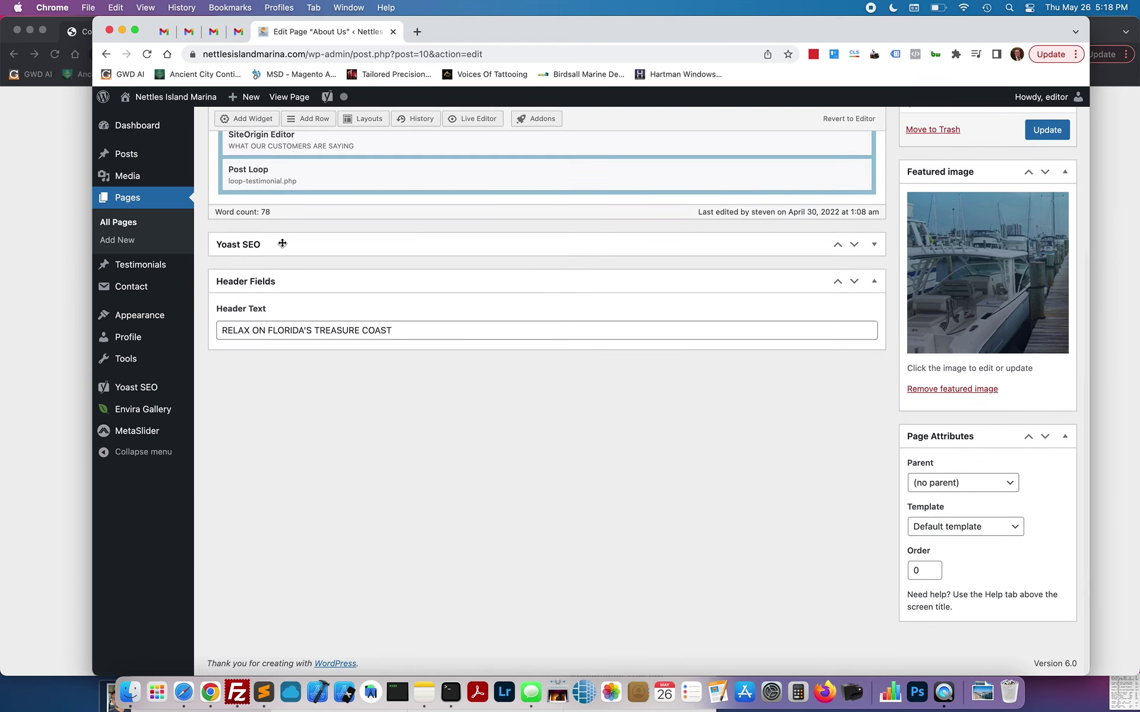
Step: Inspect the Header Fields box by collapsing and expanding it and highlighting its header text
click(278, 280)
click(278, 280)
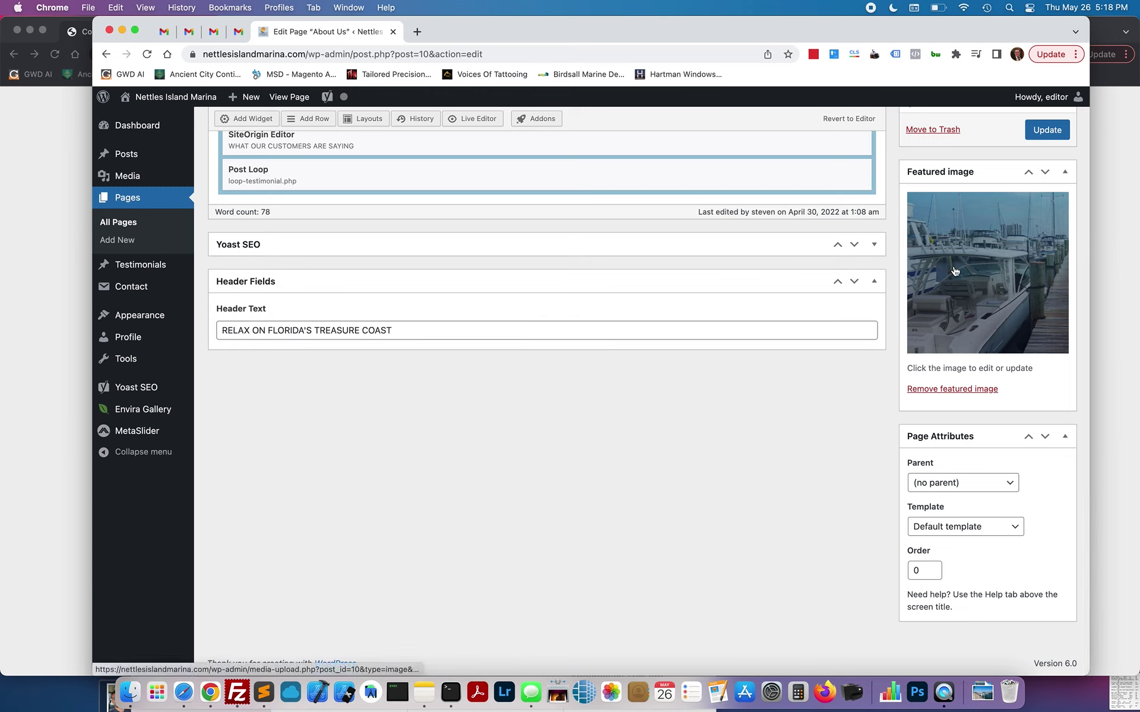
triple_click(308, 333)
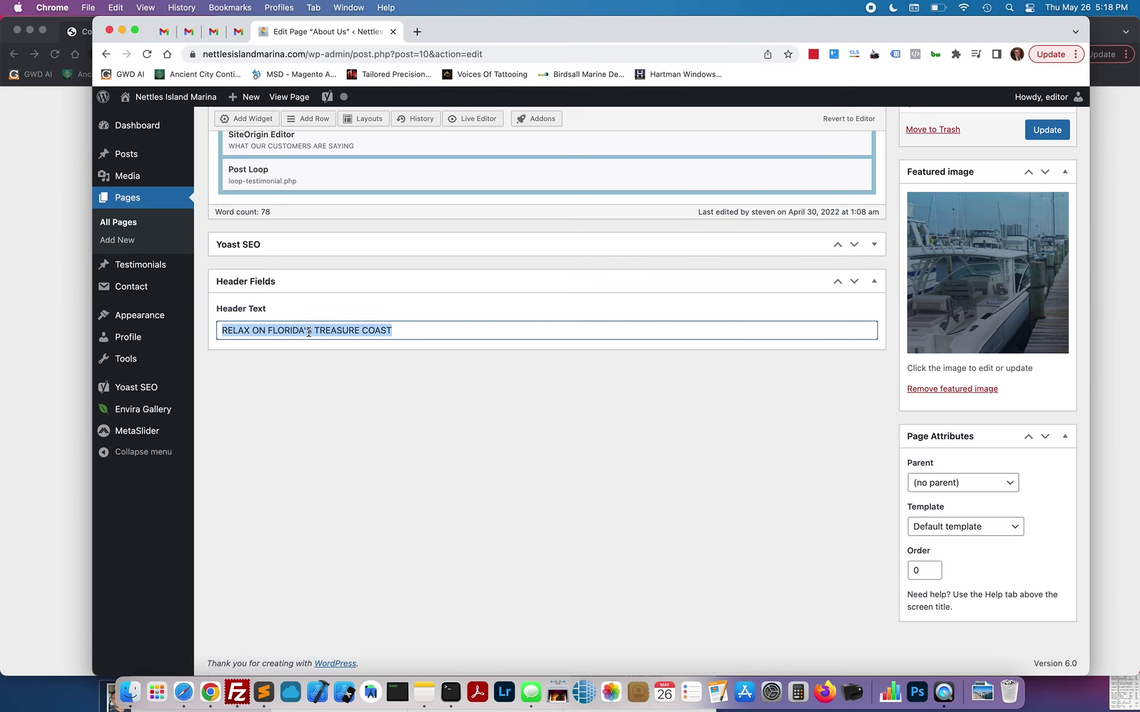
triple_click(309, 332)
click(330, 331)
scroll(330, 331, up, 5)
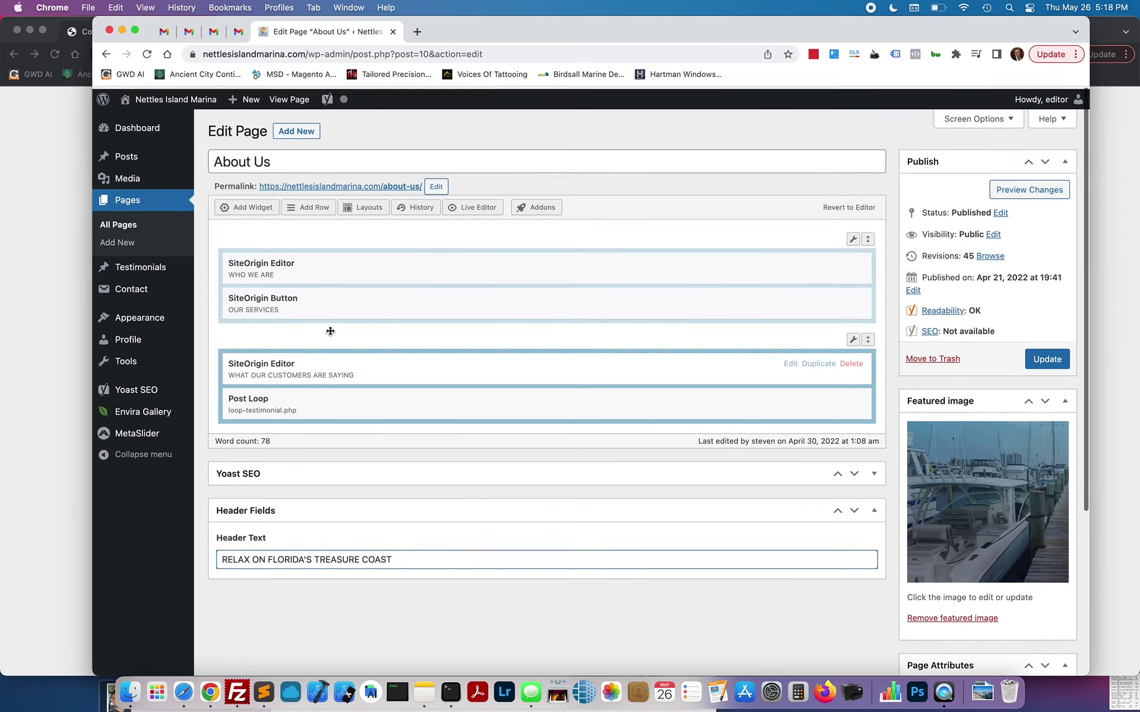
Step: Highlight the About Us page title and the header text to compare the two banner text fields
click(279, 158)
triple_click(279, 158)
click(237, 159)
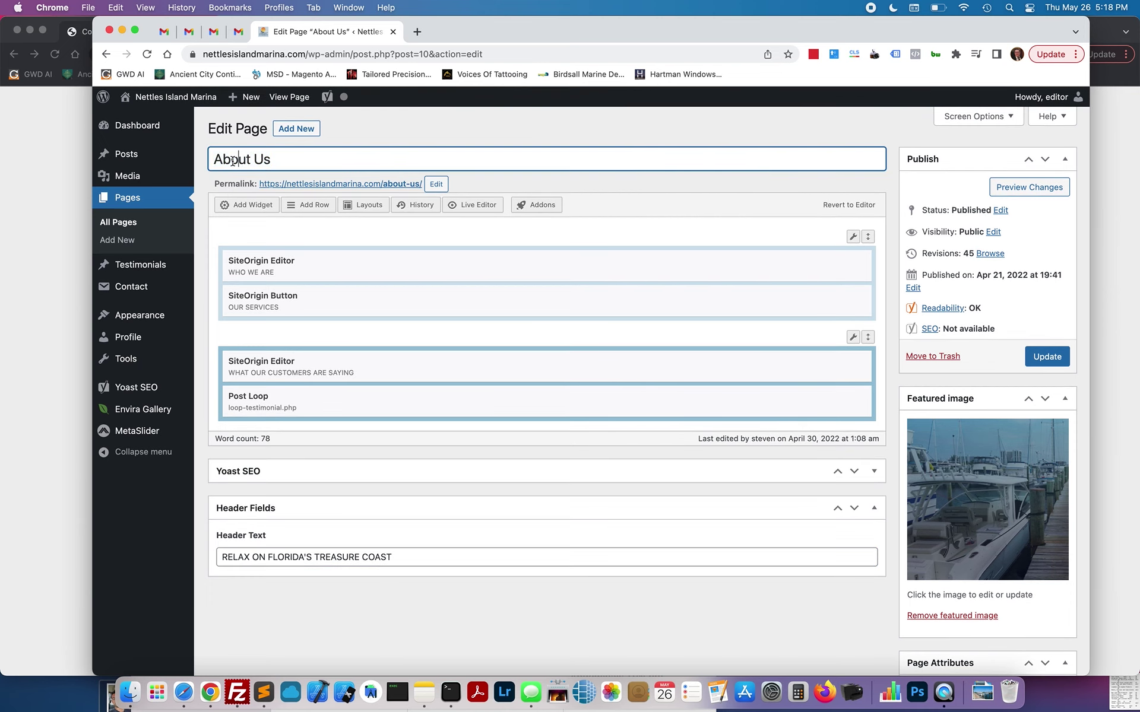
drag(227, 160, 307, 158)
click(307, 158)
double_click(305, 557)
triple_click(321, 557)
click(348, 553)
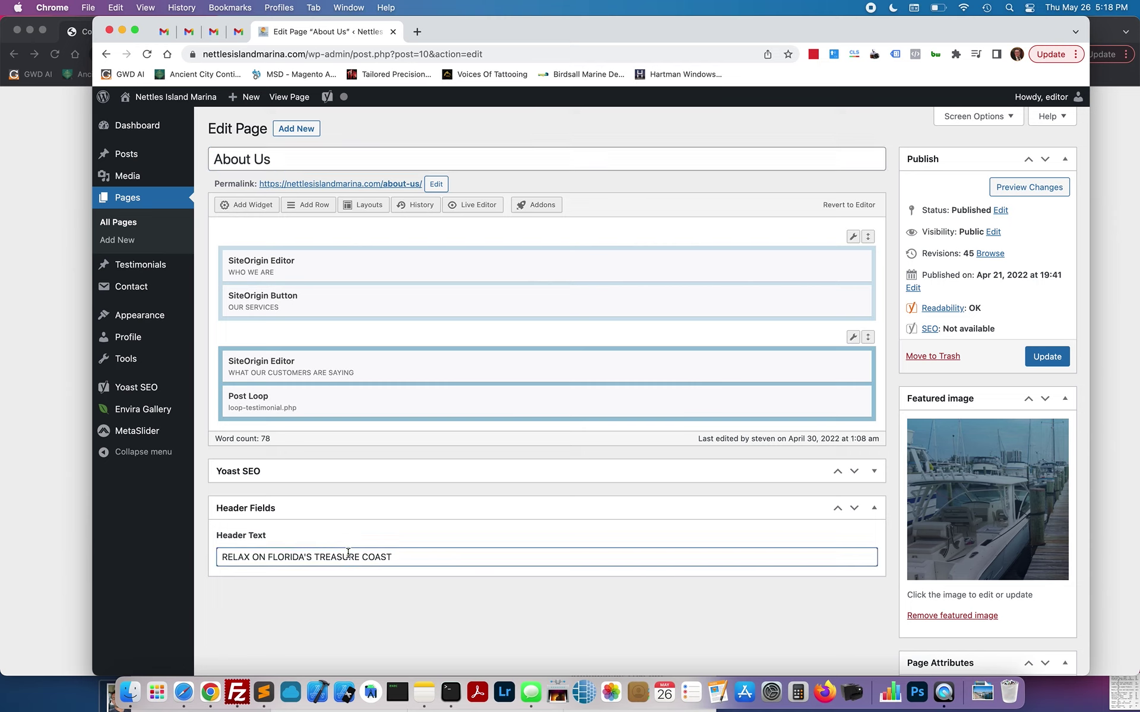
Step: Return to the public About Us page, open The Marina page, and look through it past the marina map
click(296, 98)
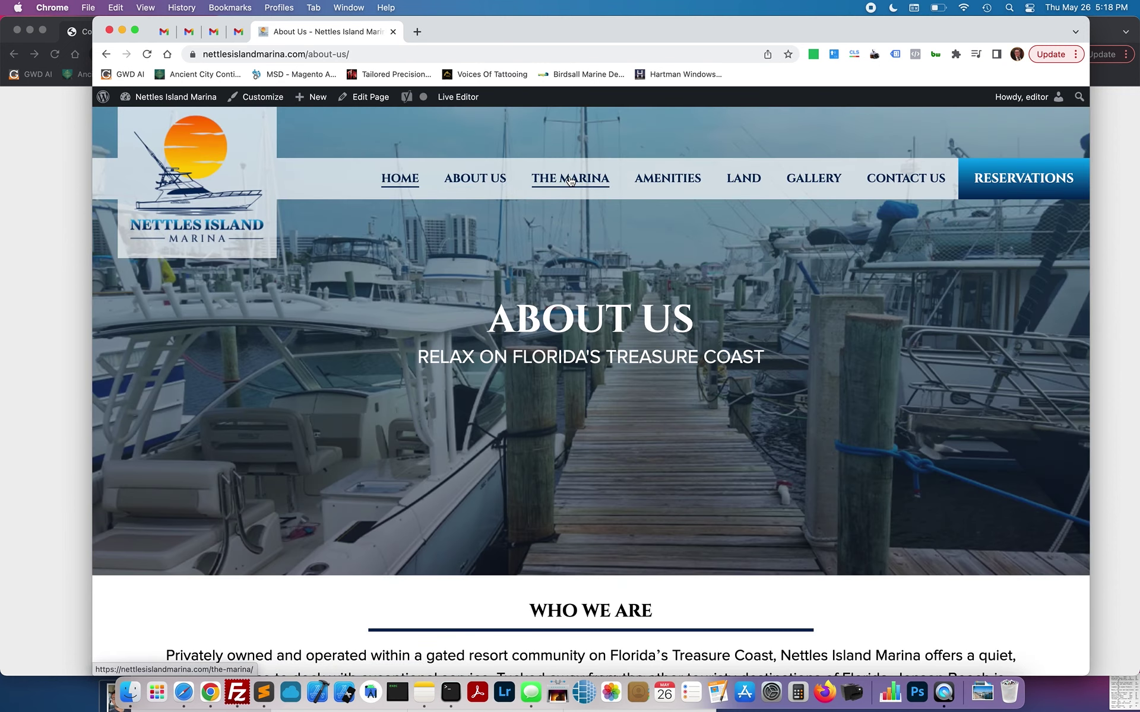
click(570, 178)
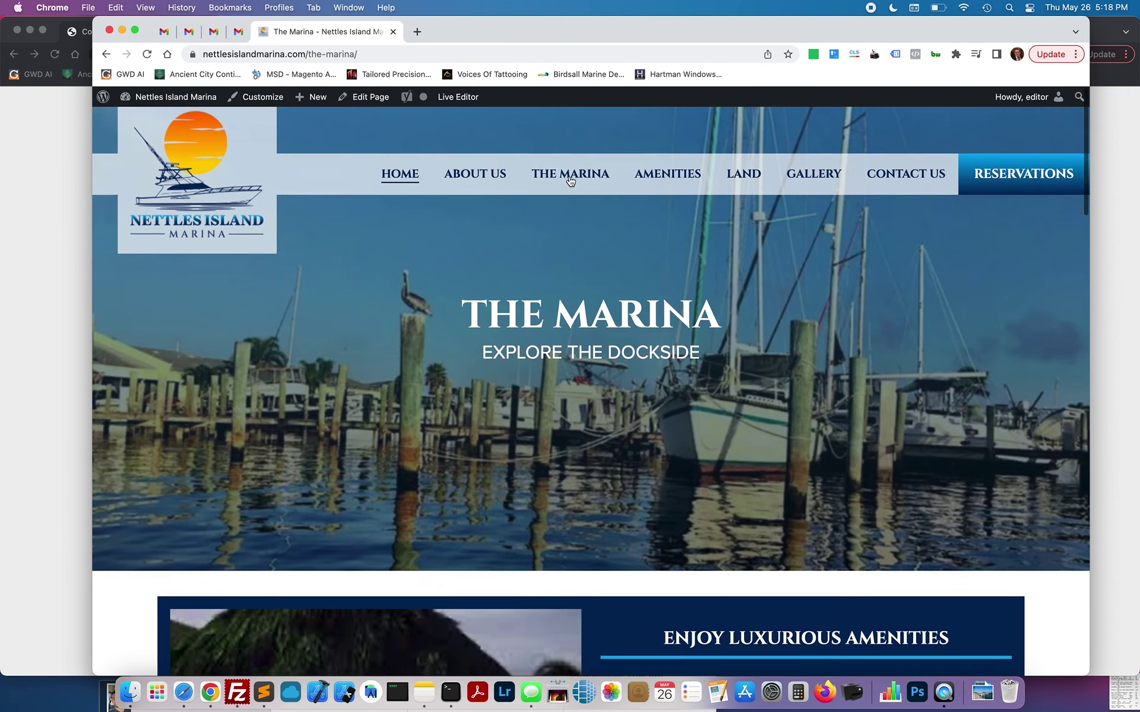
scroll(570, 181, down, 5)
scroll(569, 181, down, 15)
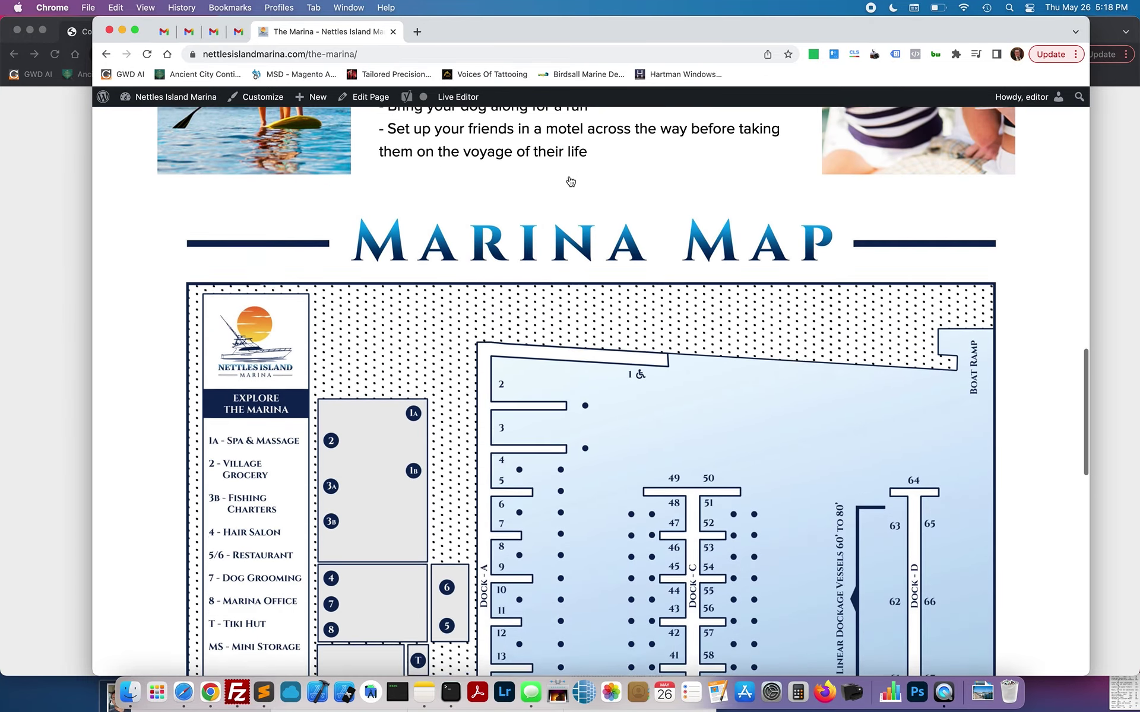
scroll(570, 181, down, 5)
scroll(570, 181, up, 14)
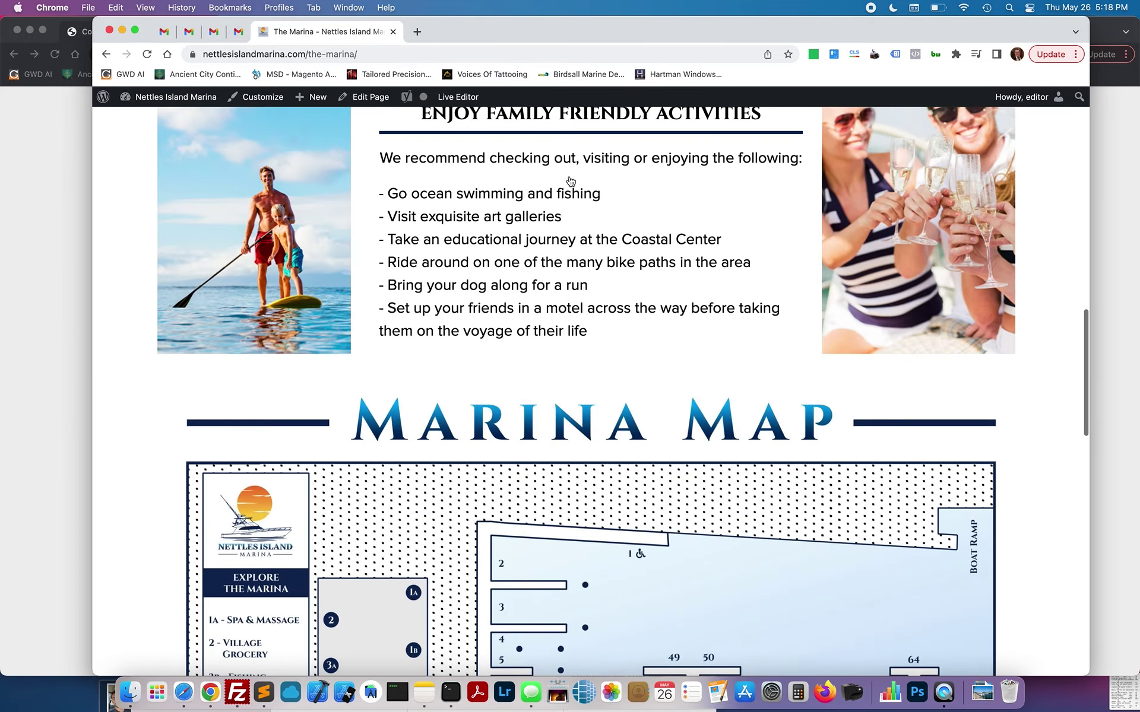
Step: Check The Marina page's widget layout in its editor, then highlight the Enjoy Family Friendly Activities text on the public page
scroll(570, 181, up, 15)
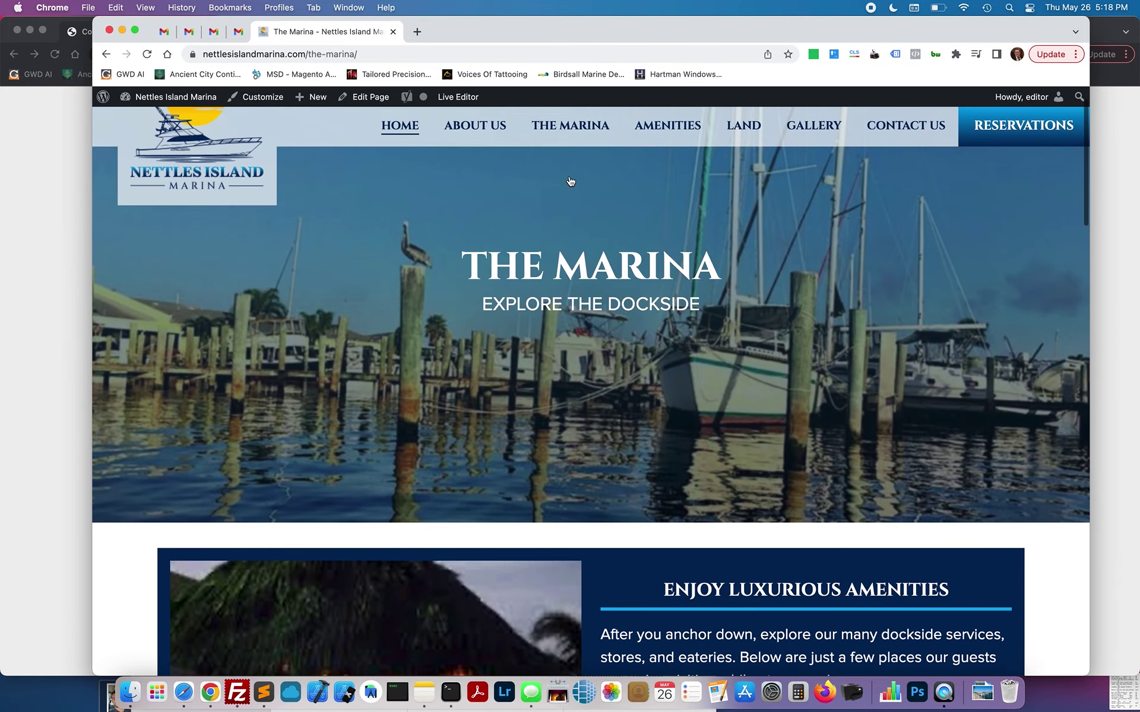
click(365, 97)
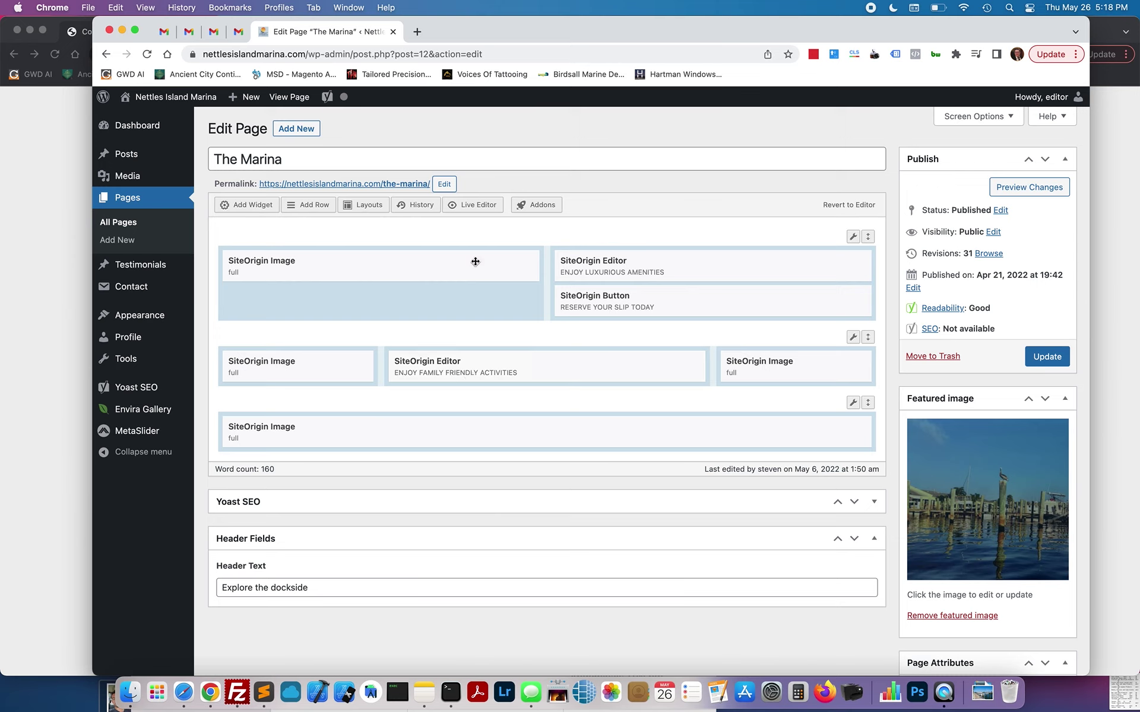
click(374, 184)
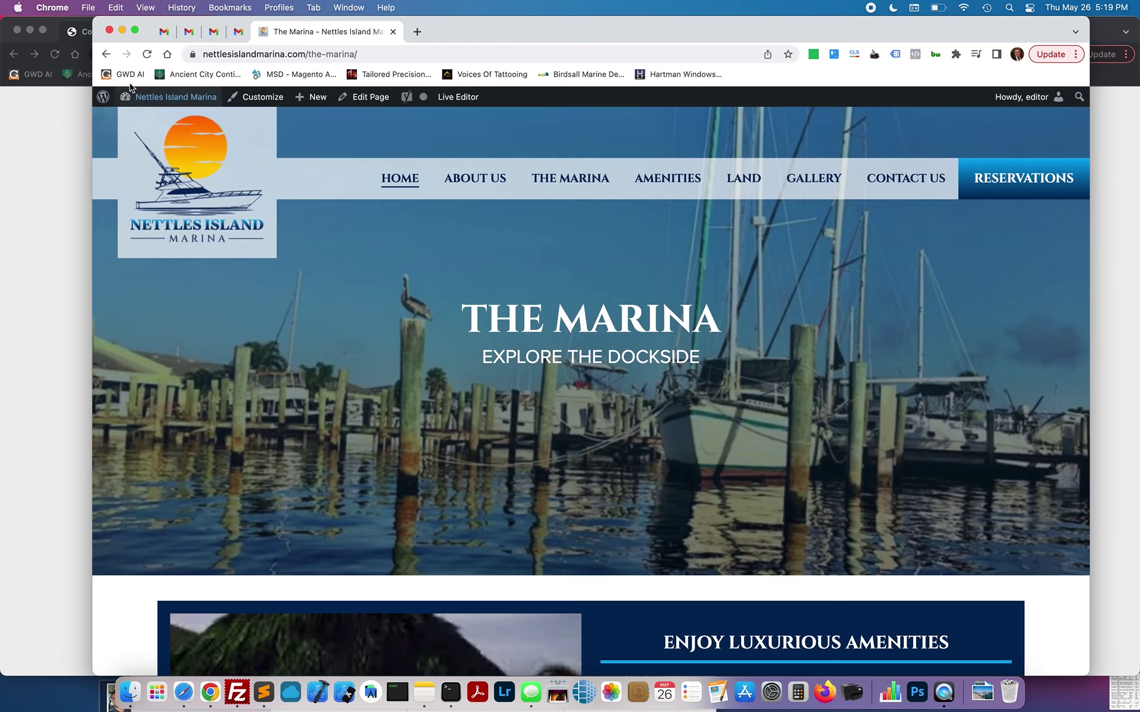
scroll(492, 310, down, 15)
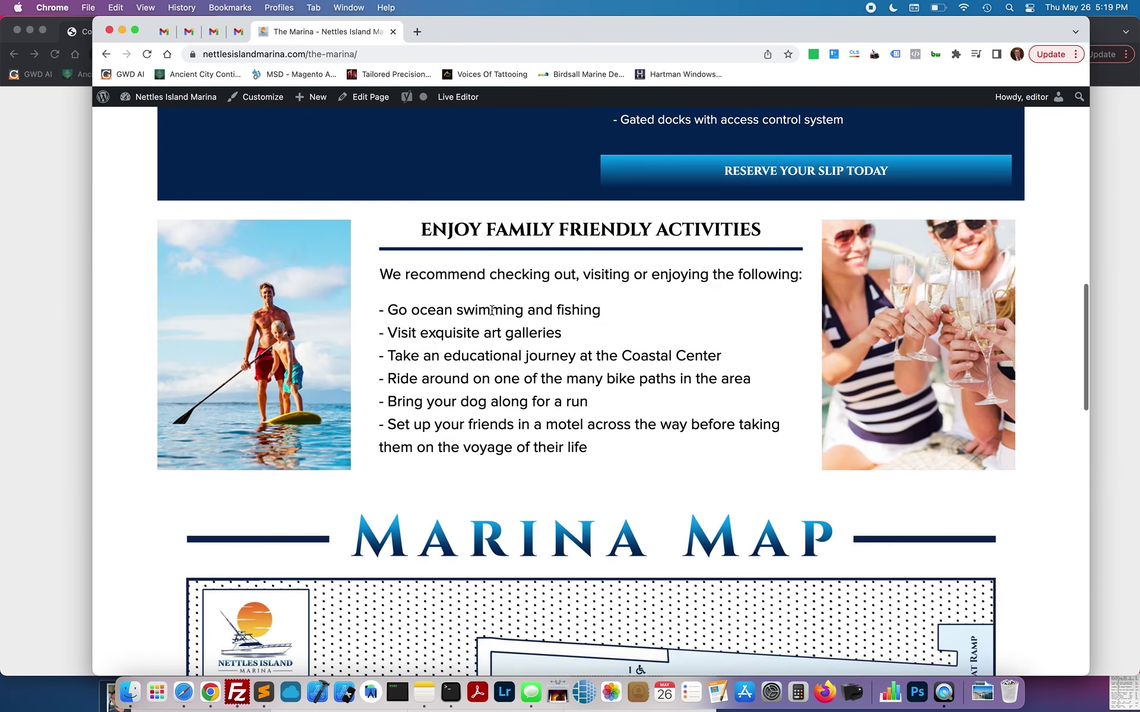
drag(594, 449, 407, 224)
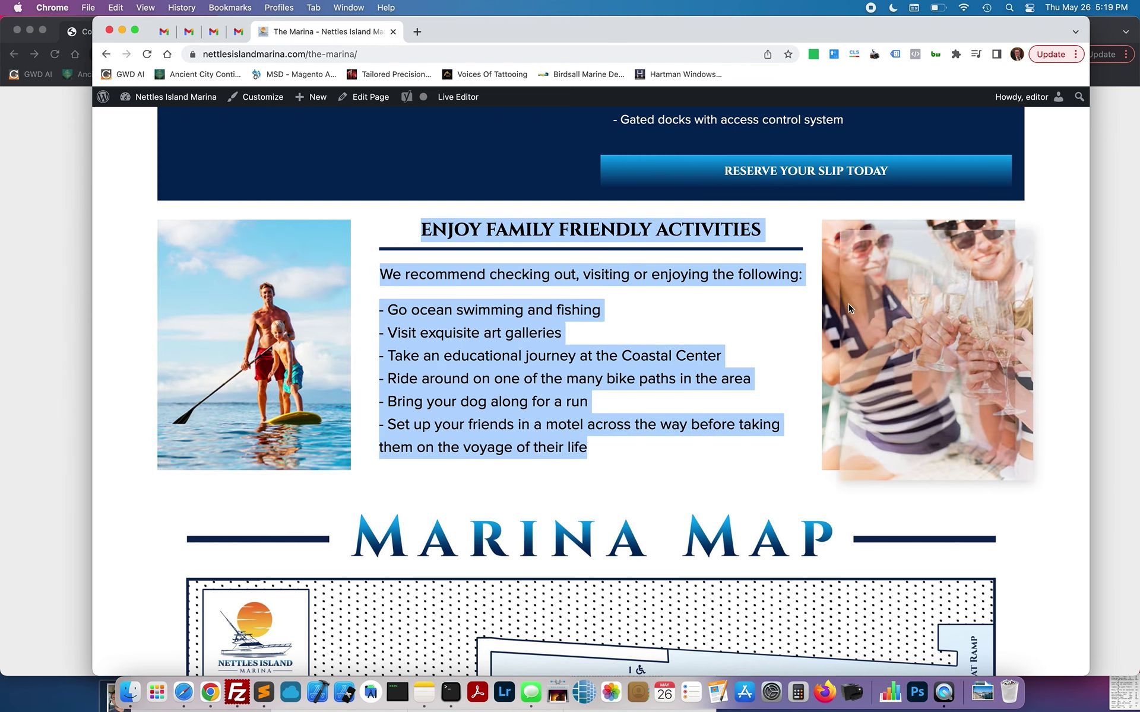
Step: Reopen The Marina page for editing and point out the image, editor and image widgets in its second row
click(371, 97)
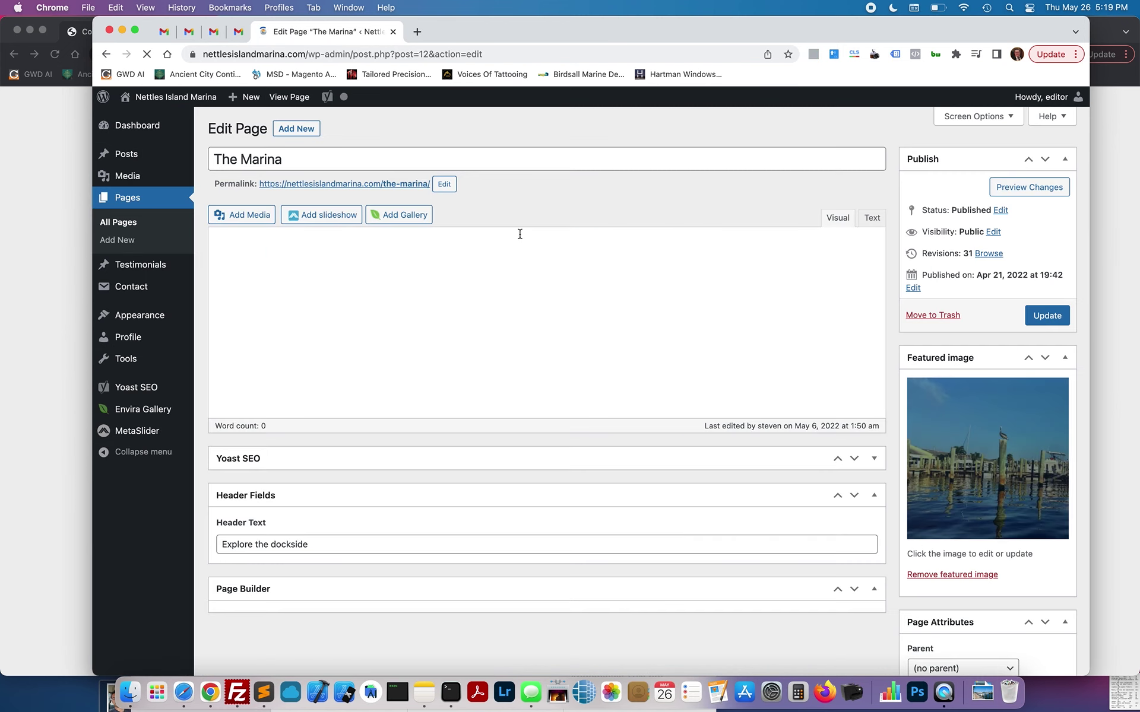
click(340, 385)
click(414, 386)
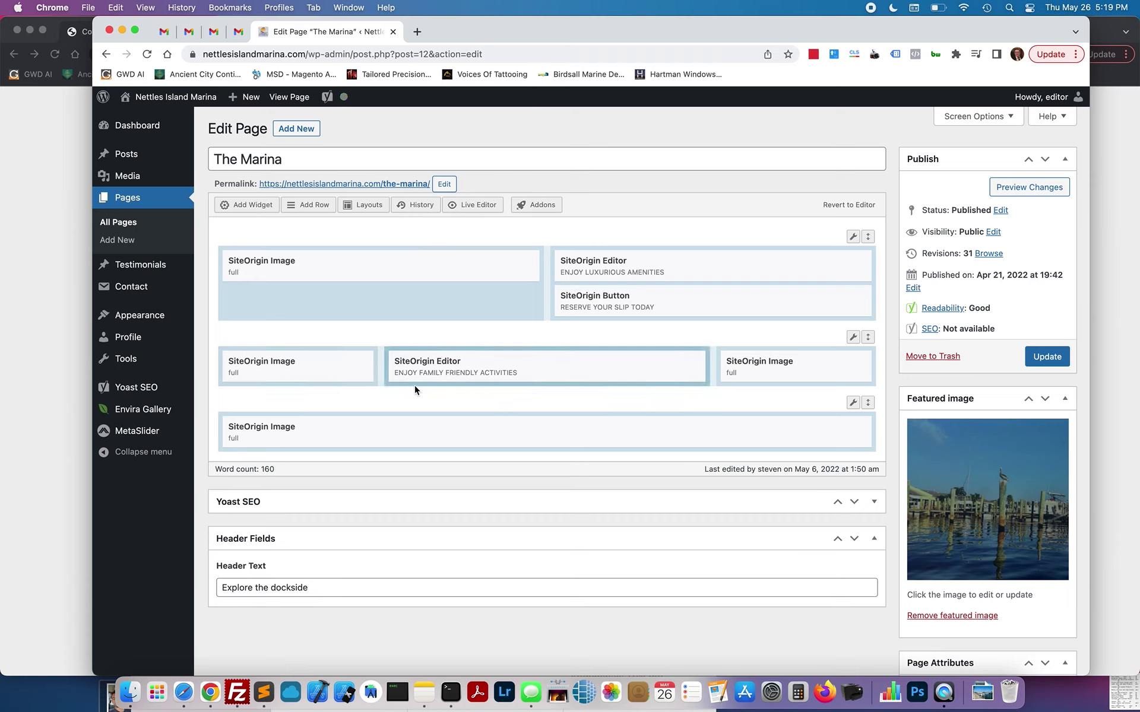
click(726, 383)
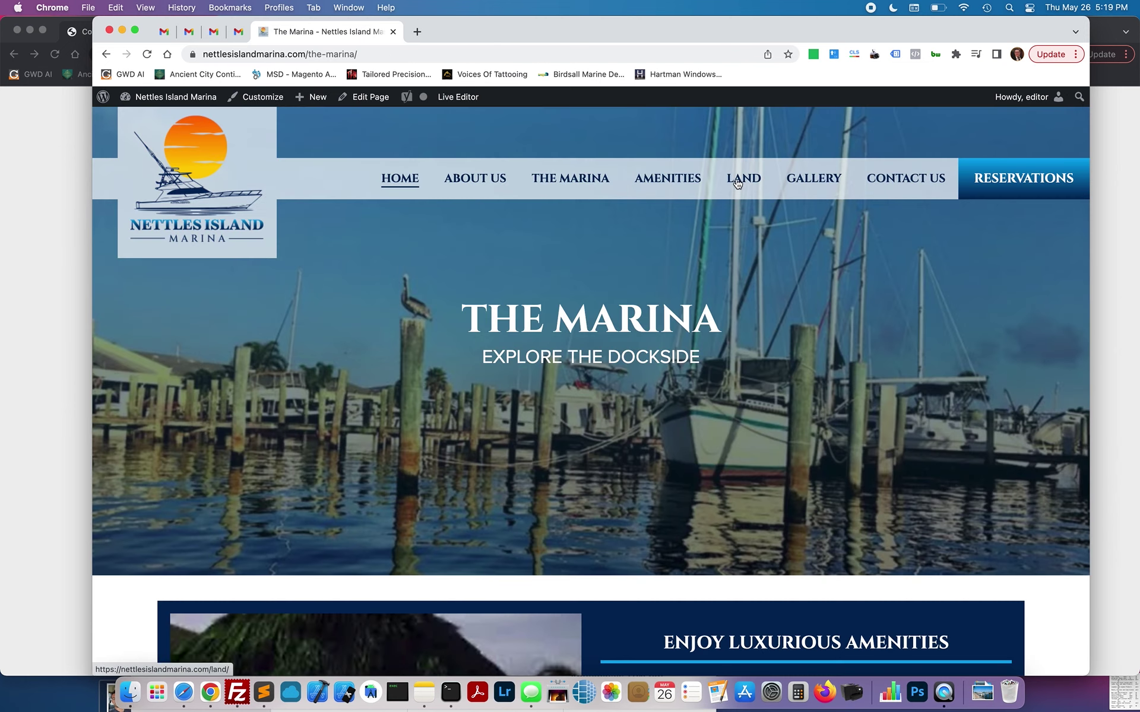
Step: Look through the photos on the public Gallery page and open that page for editing
click(805, 179)
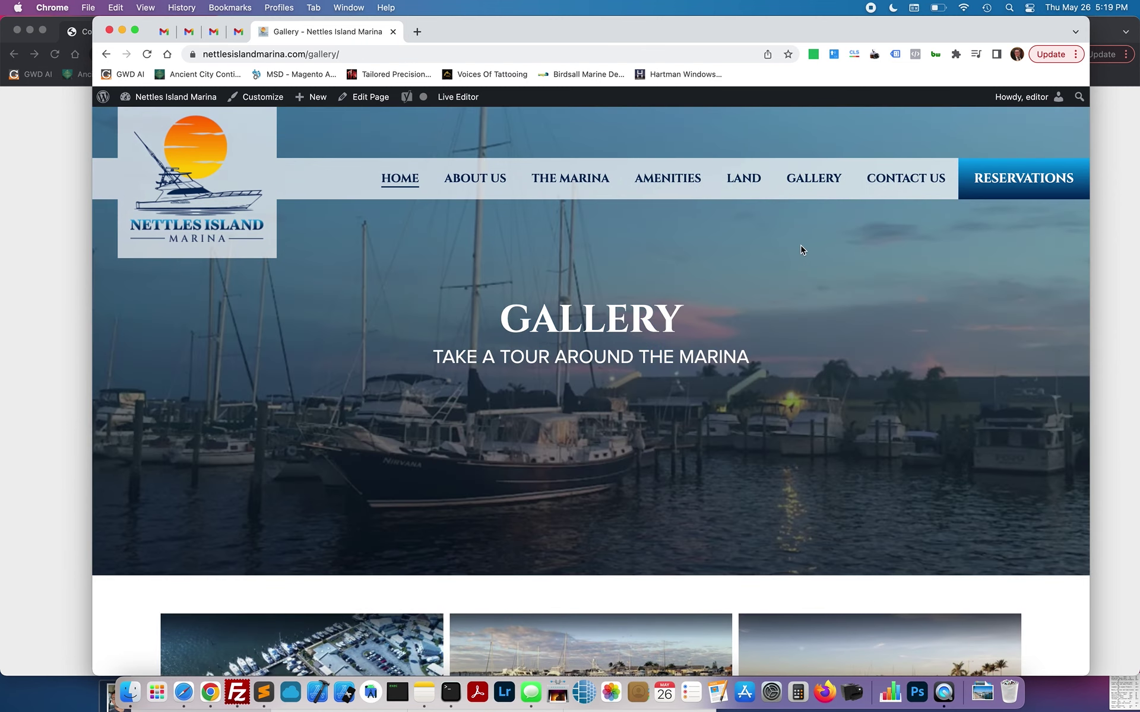
scroll(779, 252, down, 7)
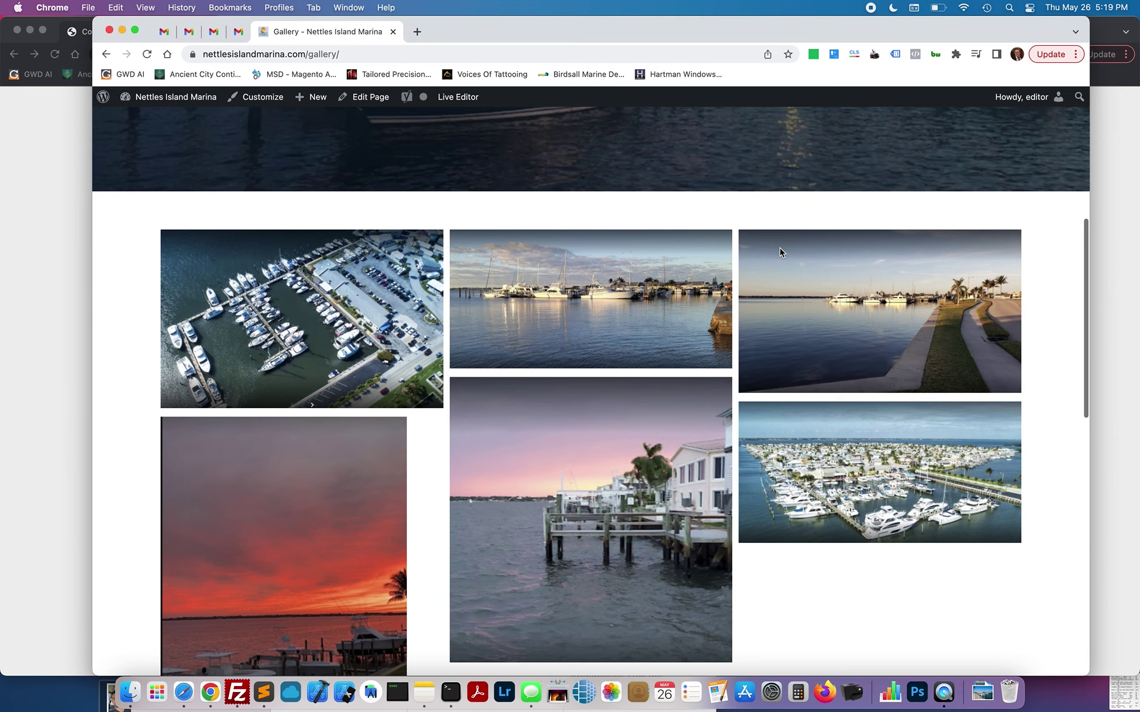
click(368, 97)
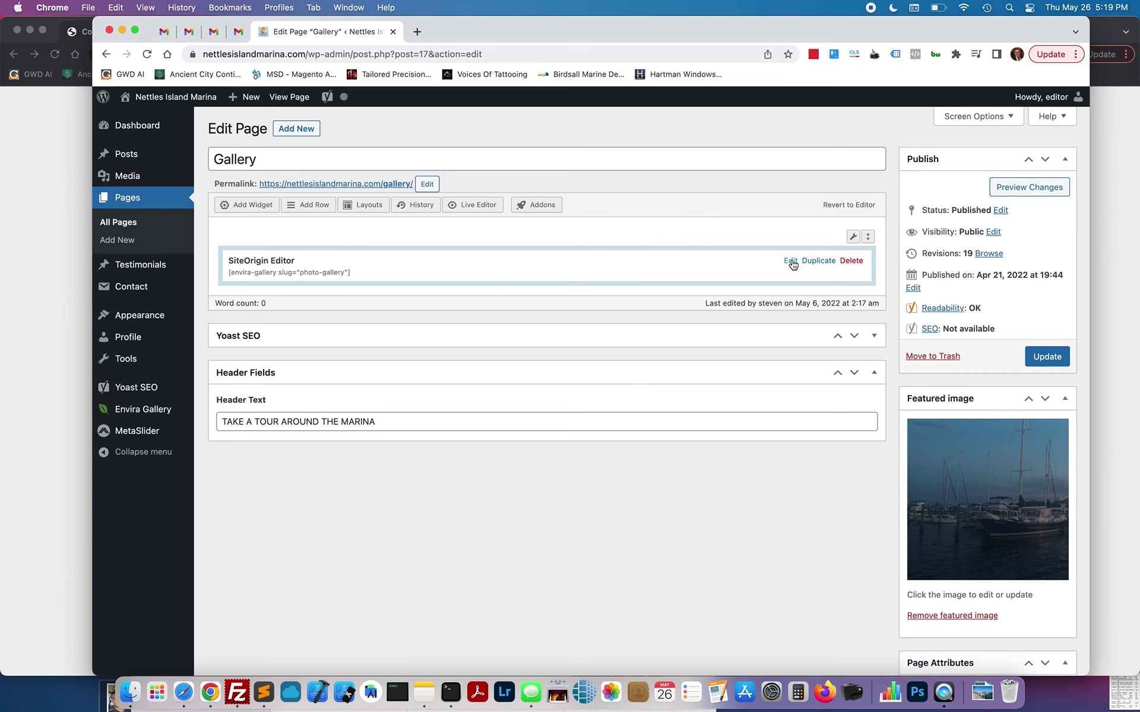
Step: Open the Gallery page's SiteOrigin Editor widget, highlight its envira-gallery shortcode, and close the widget
click(791, 262)
drag(358, 292, 130, 292)
click(291, 296)
drag(259, 295, 397, 296)
triple_click(397, 296)
click(431, 297)
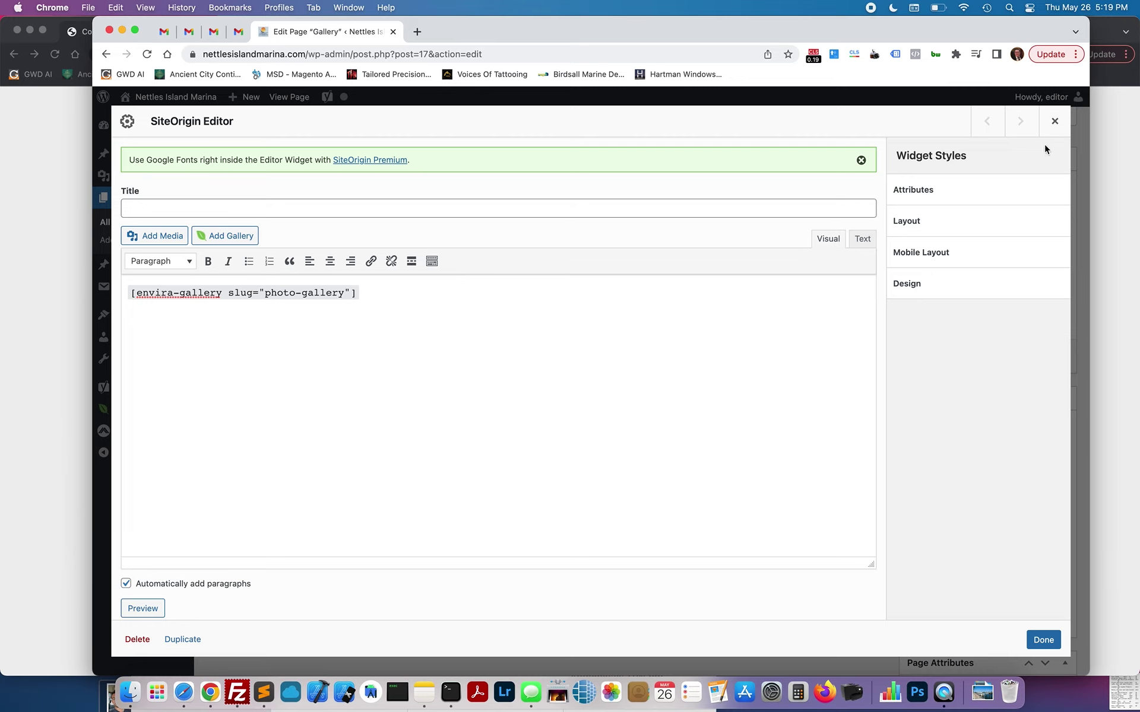
drag(379, 296, 123, 293)
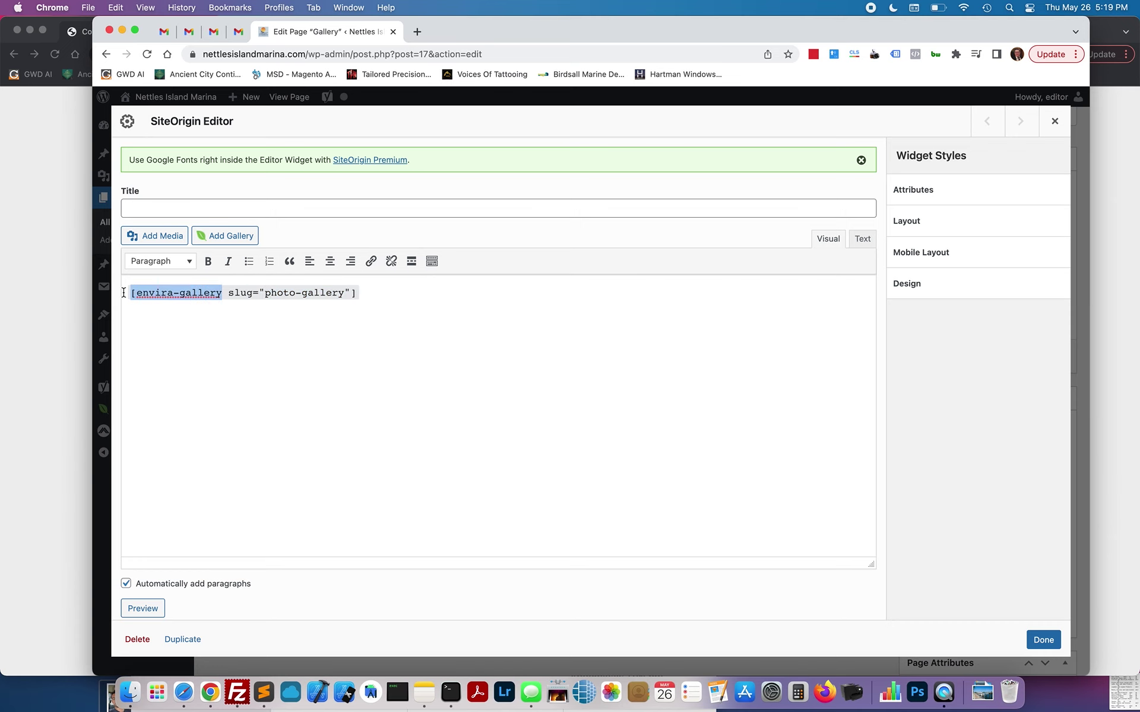
click(1046, 125)
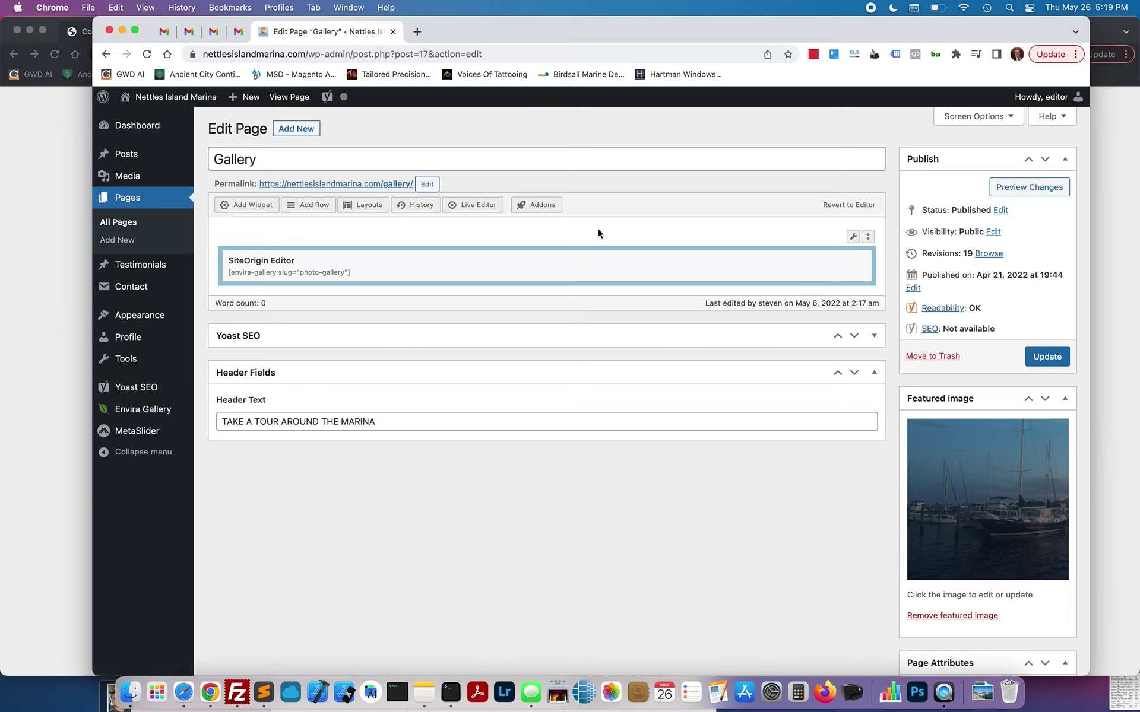
Step: Open Photo Gallery for editing in Envira Gallery and move the first aerial marina photo to third place
click(148, 410)
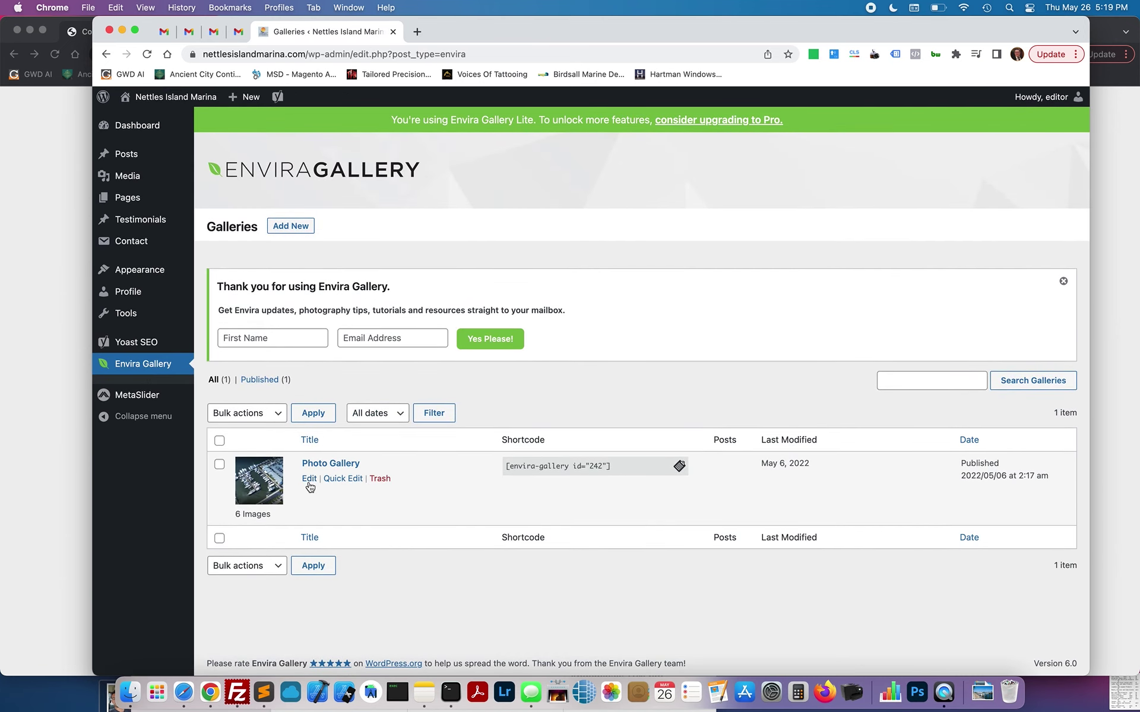
click(309, 479)
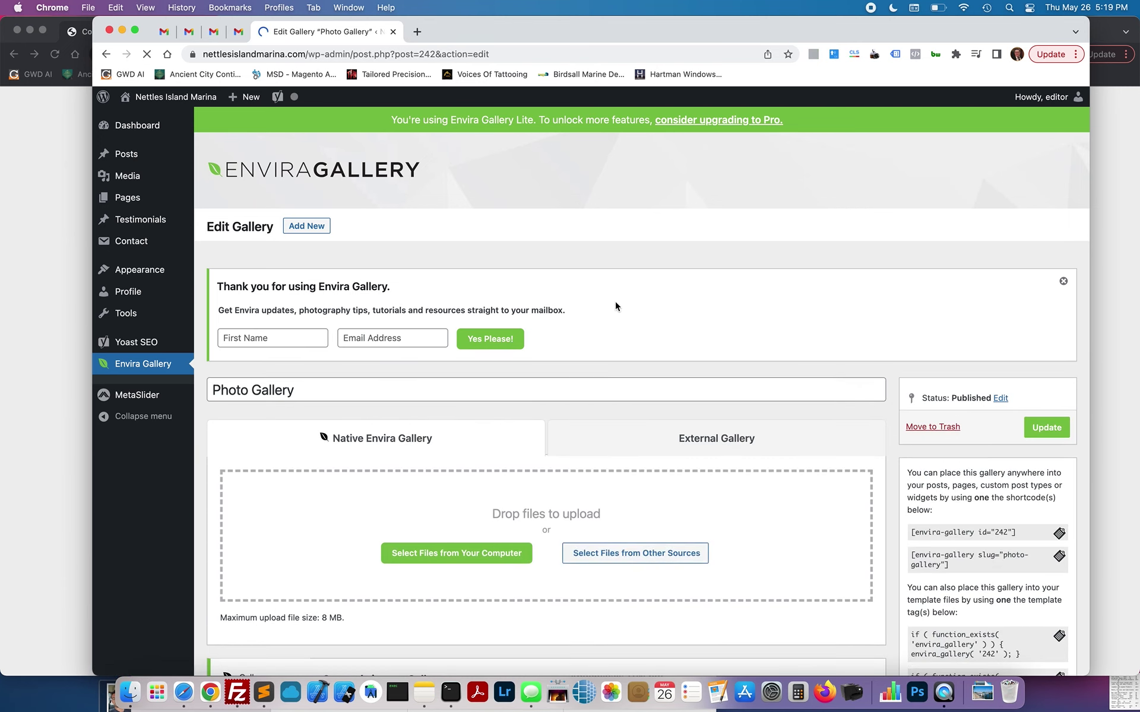
scroll(615, 301, down, 5)
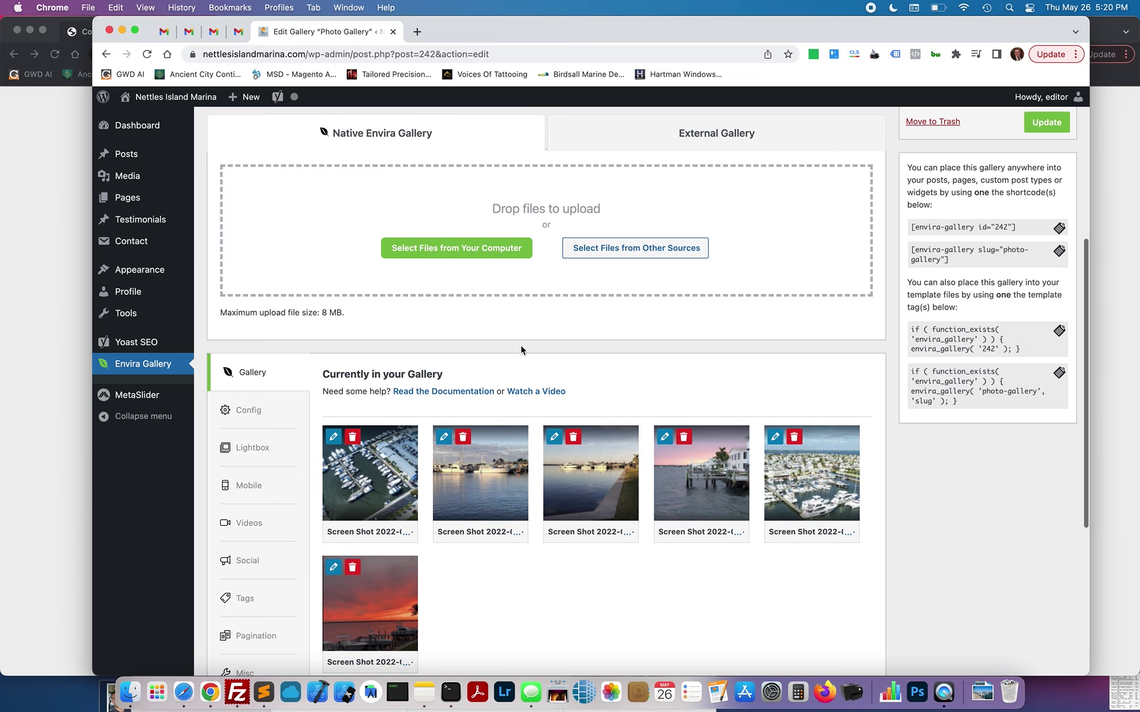
scroll(522, 345, down, 2)
drag(404, 394, 565, 401)
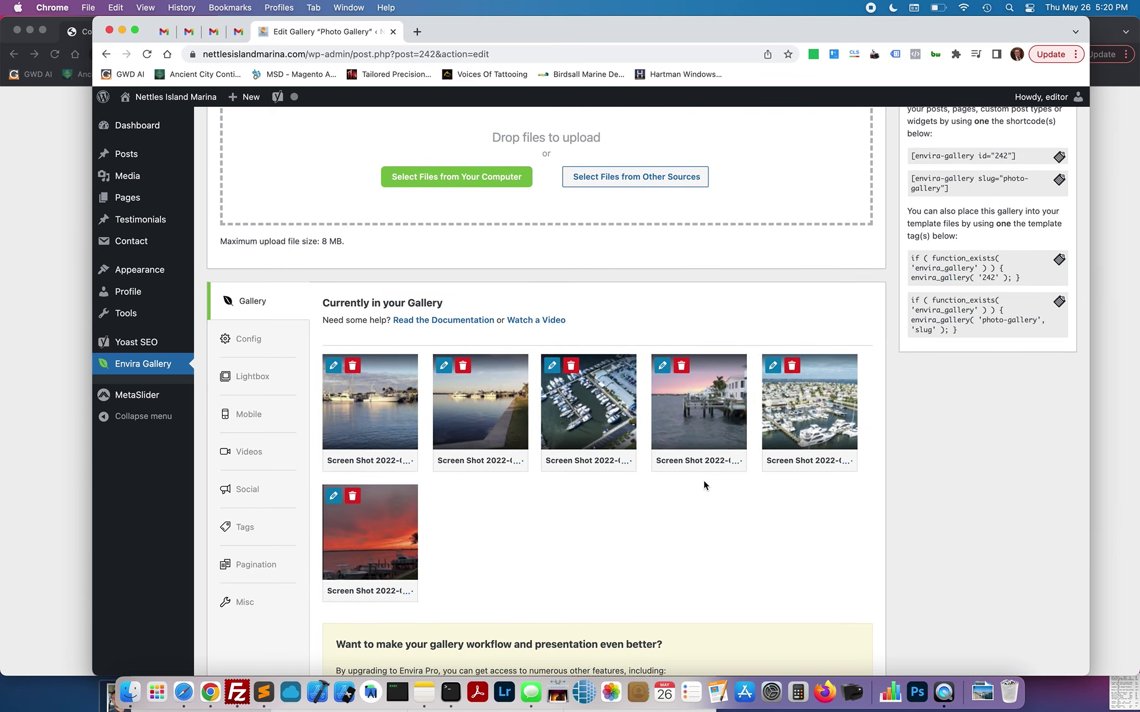
scroll(704, 479, up, 5)
click(1050, 301)
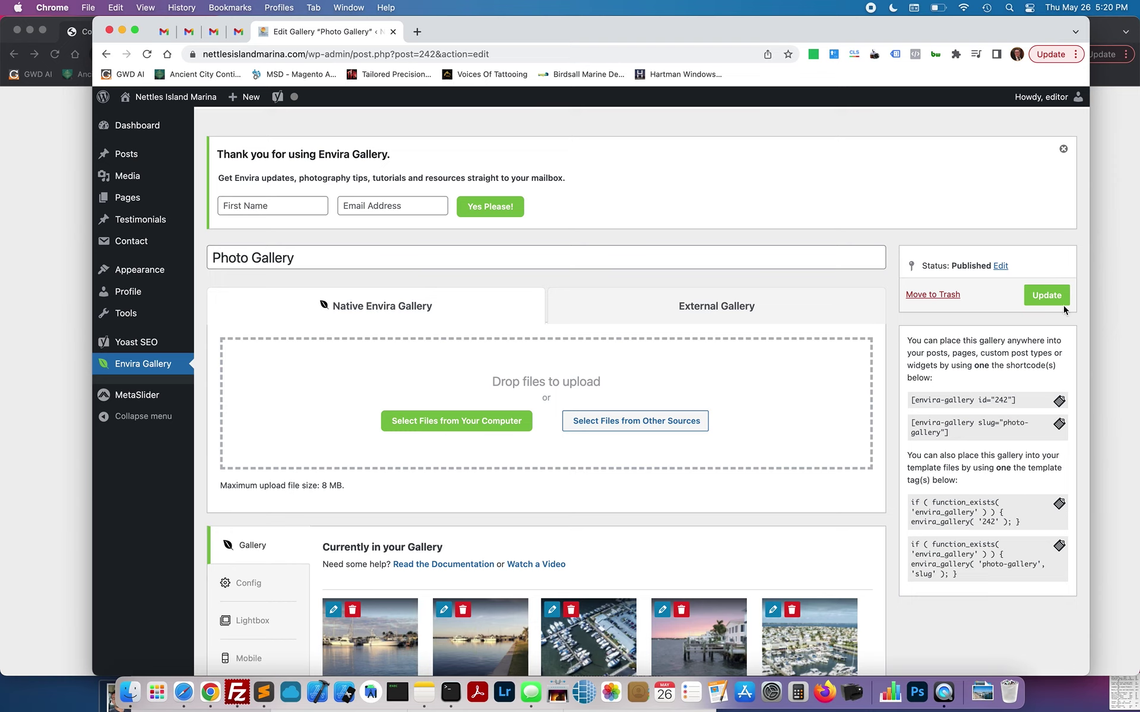
Step: Open the About Us page for editing, review the body text in its Who We Are widget, and update the page
click(132, 197)
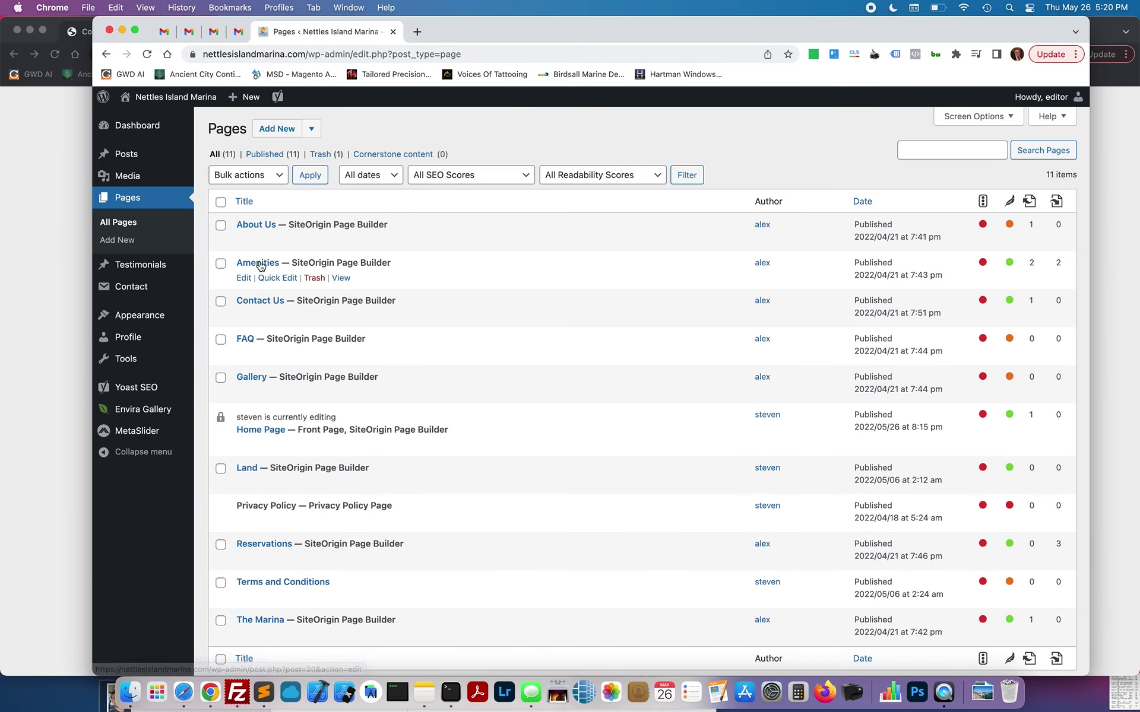
click(242, 241)
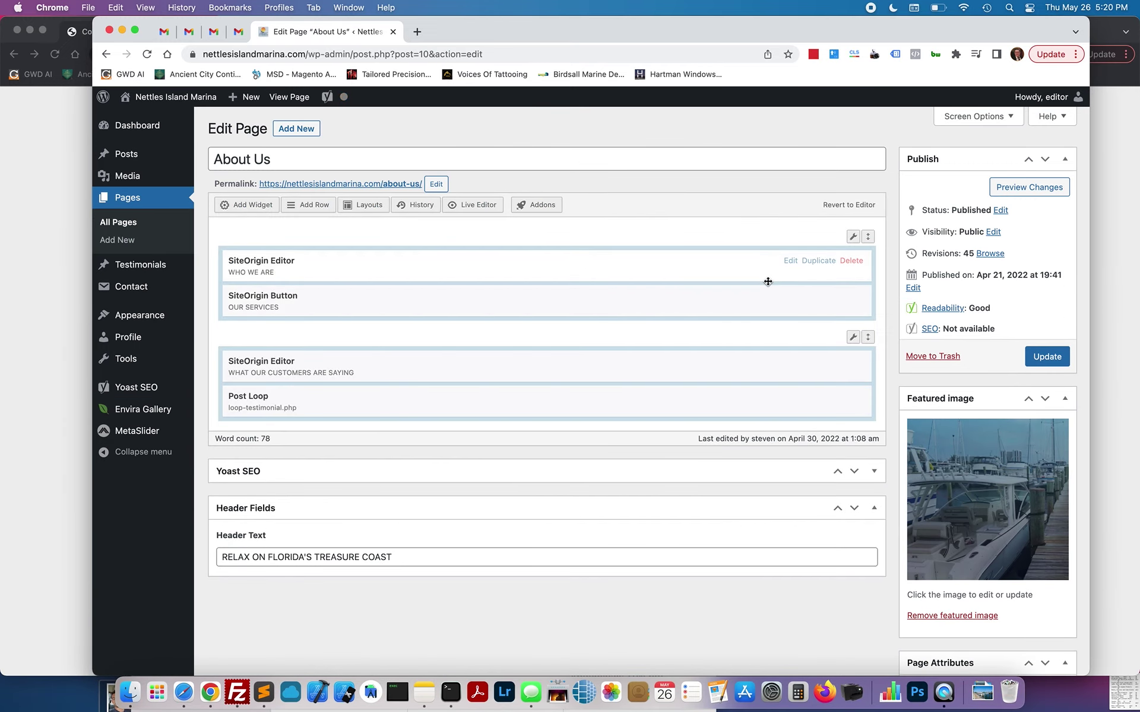
click(791, 260)
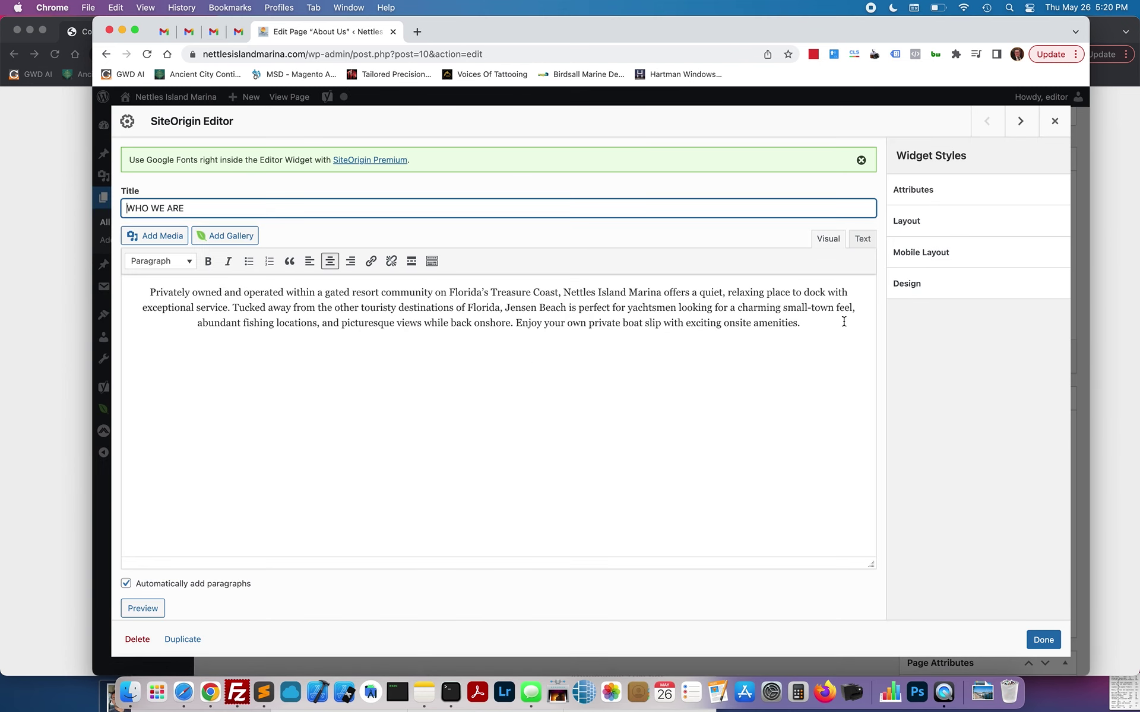
drag(831, 324, 630, 308)
click(1043, 640)
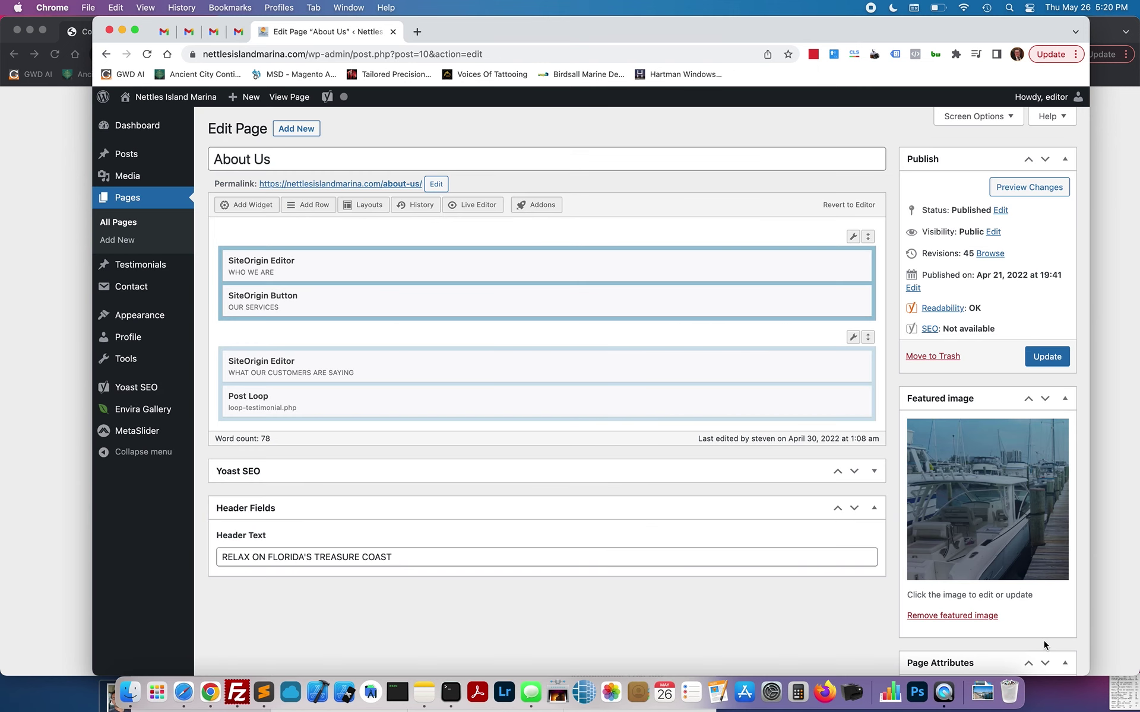
click(1045, 359)
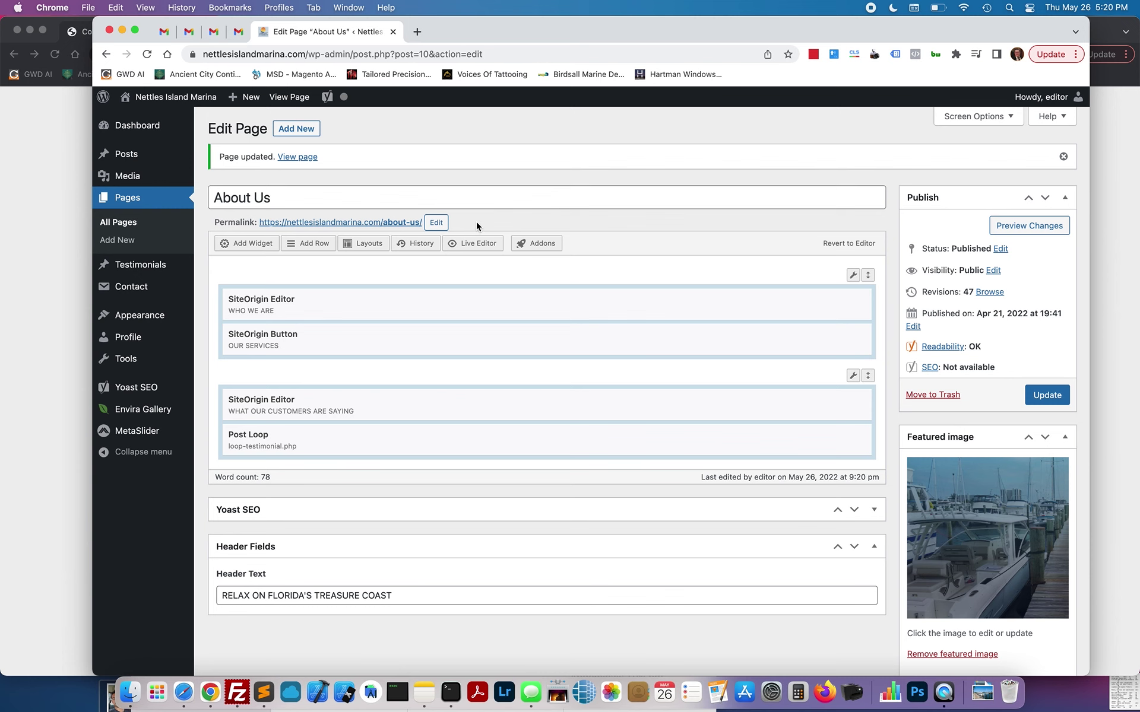
Step: View the public About Us page and highlight its Who We Are heading and paragraph
click(378, 224)
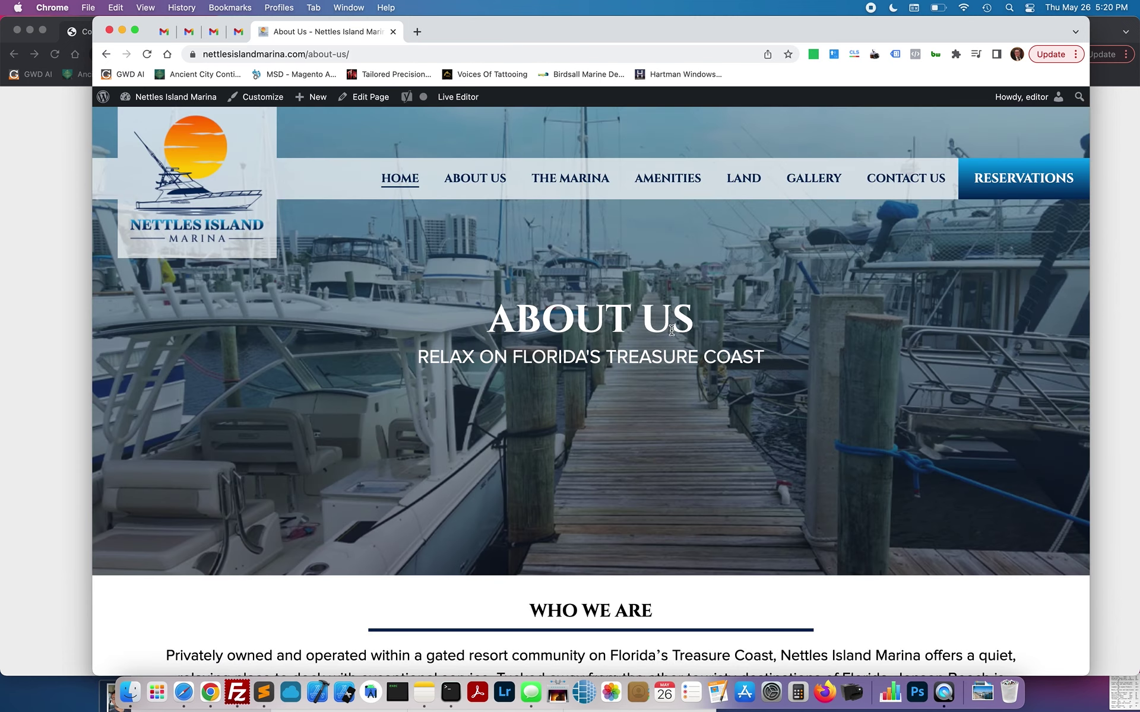
scroll(707, 348, down, 5)
drag(868, 427, 287, 321)
click(456, 310)
drag(456, 310, 546, 324)
click(902, 433)
click(546, 324)
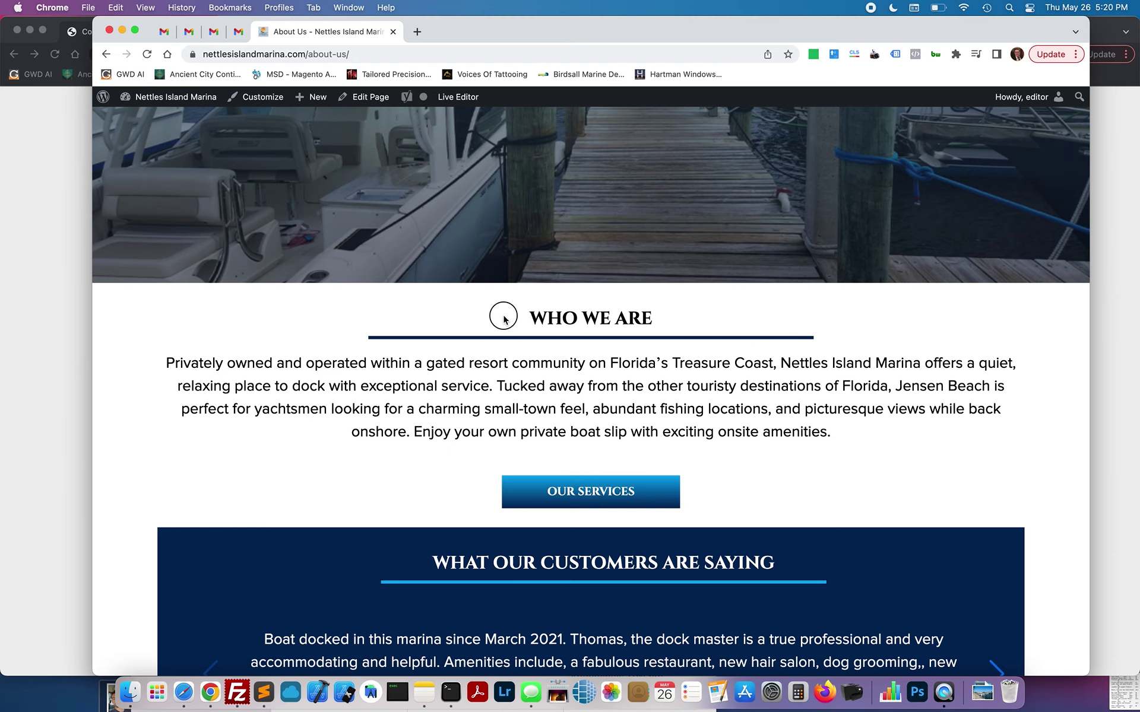
drag(513, 307, 938, 430)
click(862, 430)
drag(862, 430, 510, 315)
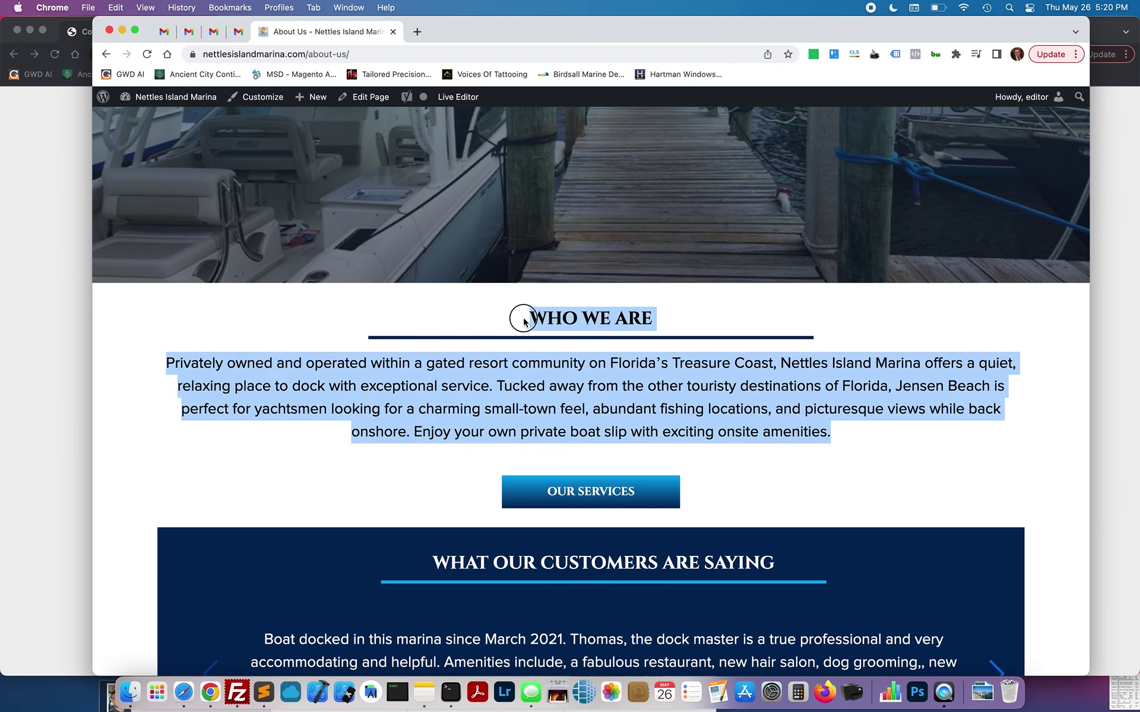
click(525, 322)
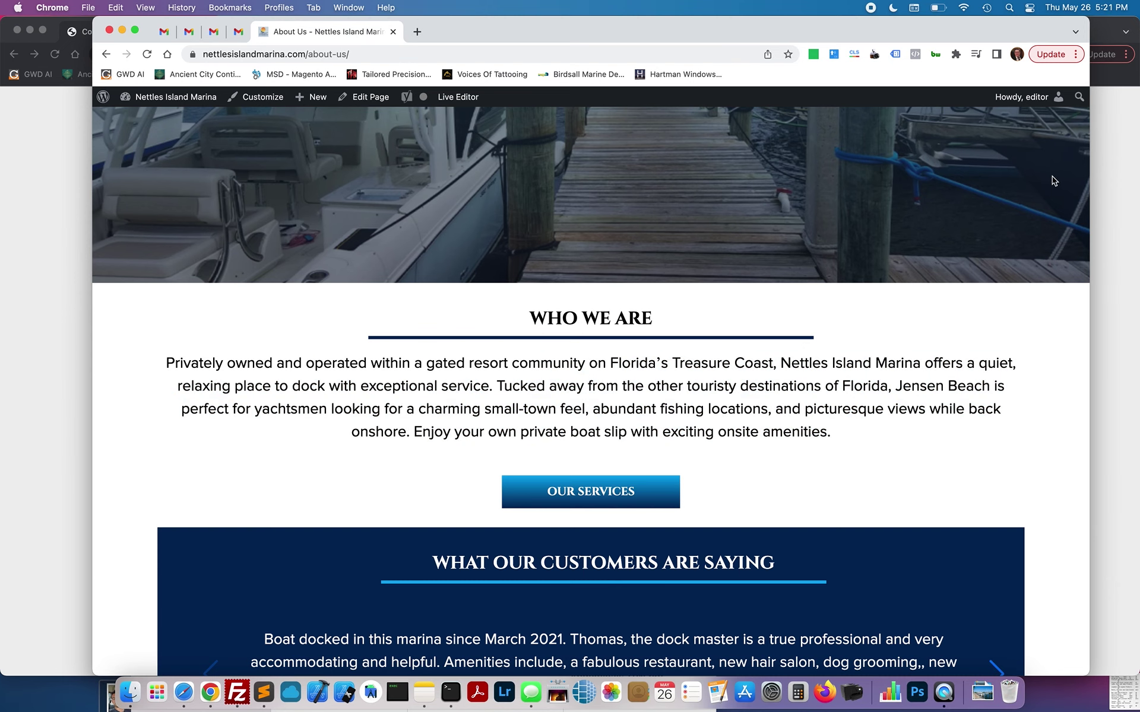
Step: Go to the WordPress dashboard and look over the list of all testimonials
mouse_move(1033, 98)
click(176, 96)
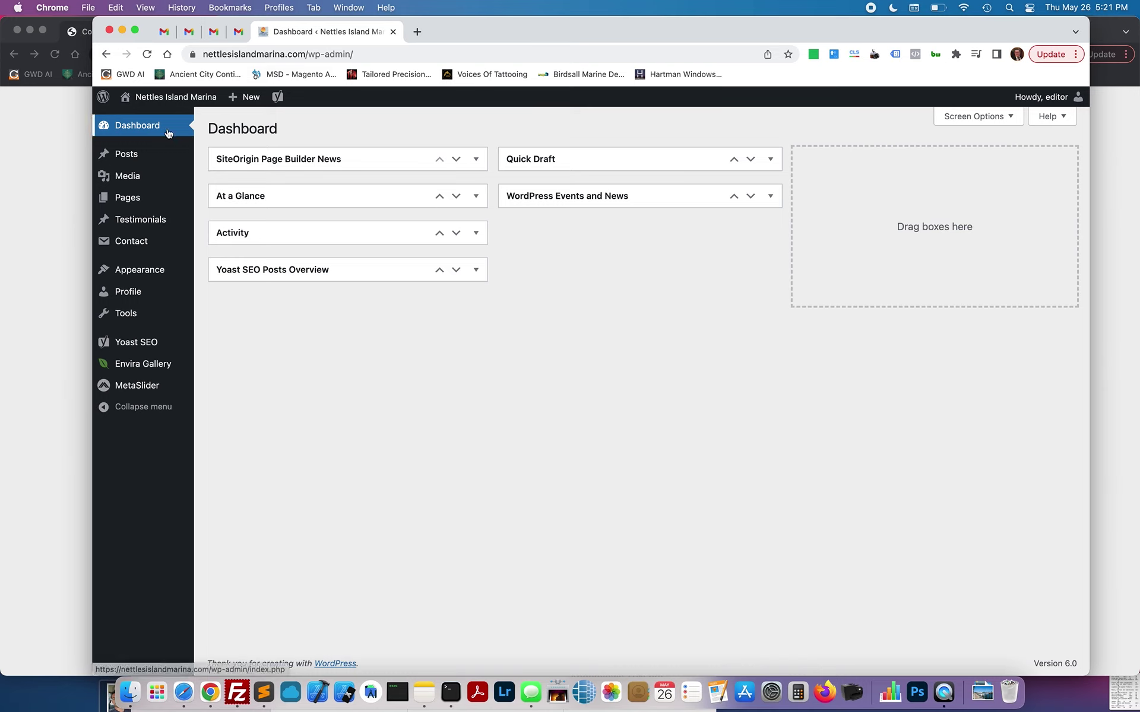
mouse_move(154, 226)
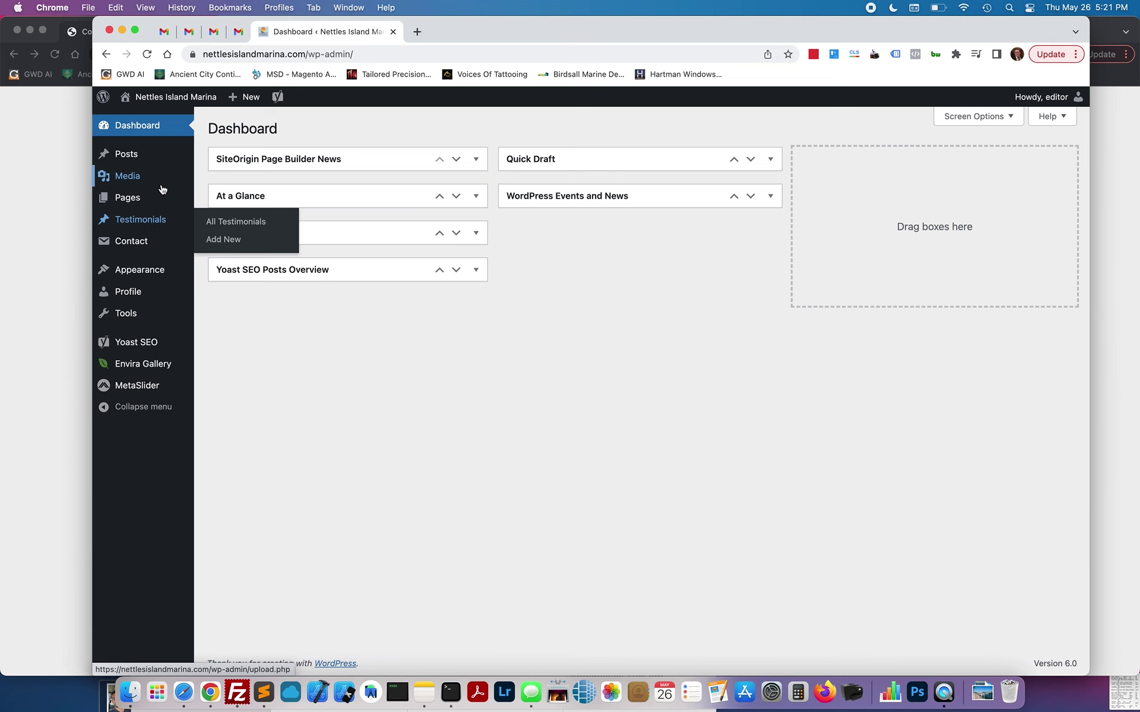
click(155, 225)
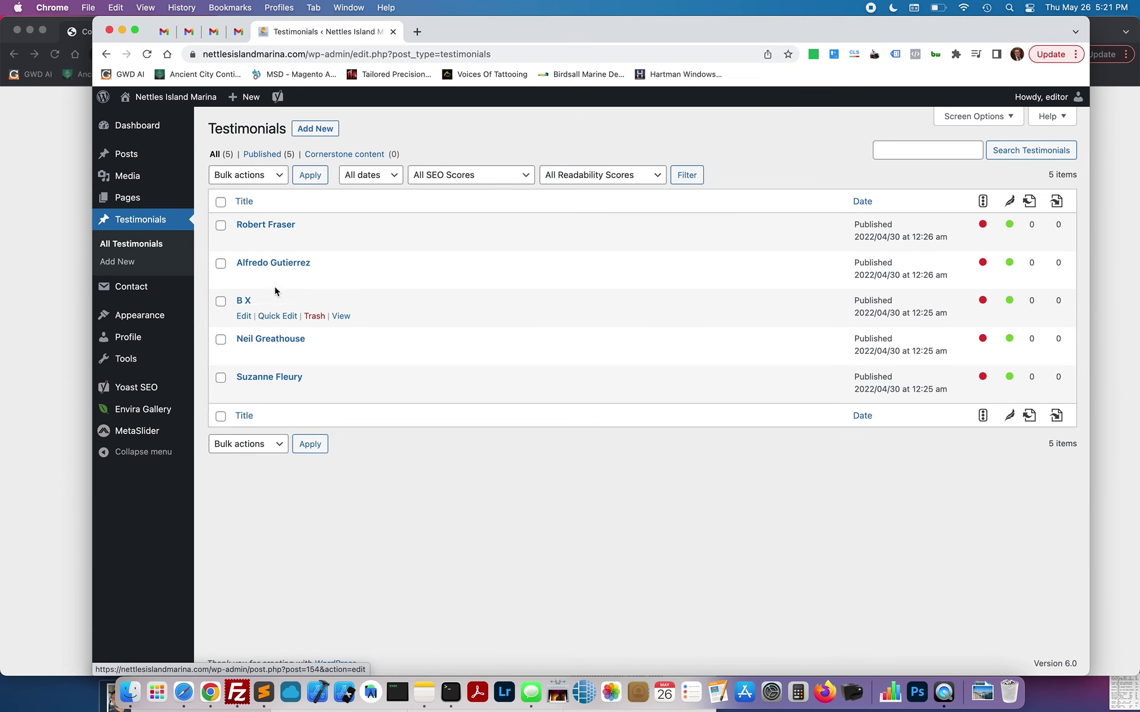
click(161, 250)
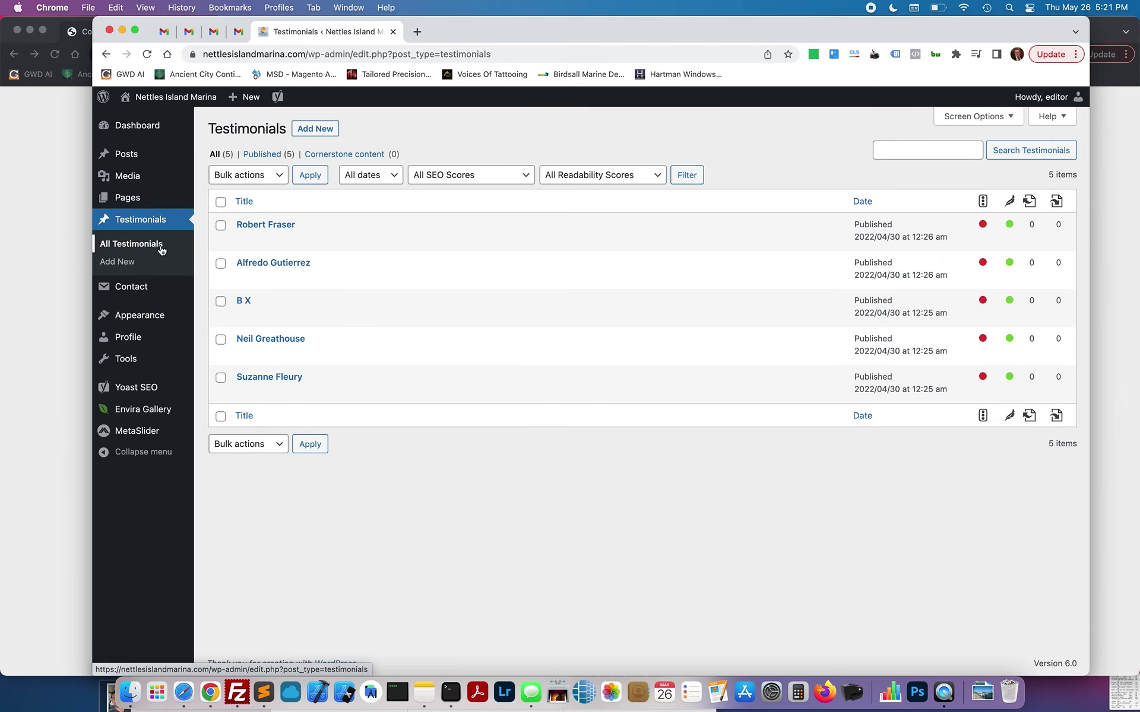
Step: Visit the public home page, open it for editing, and take over the editing session from the other editor
click(166, 97)
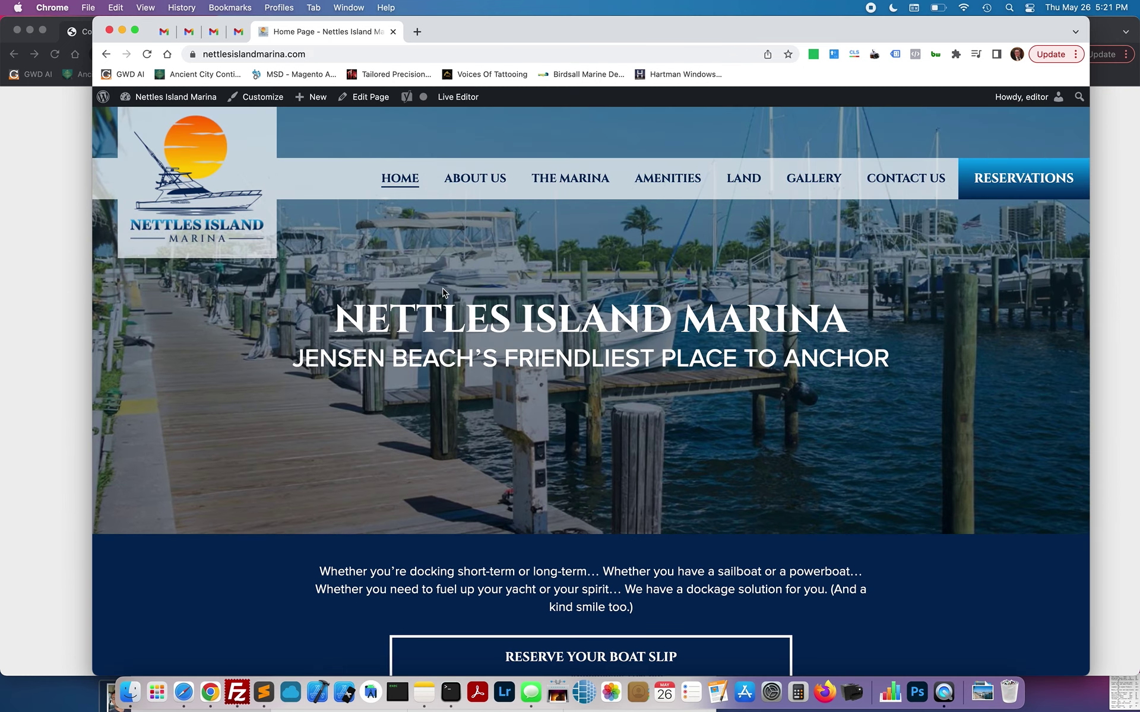
click(365, 97)
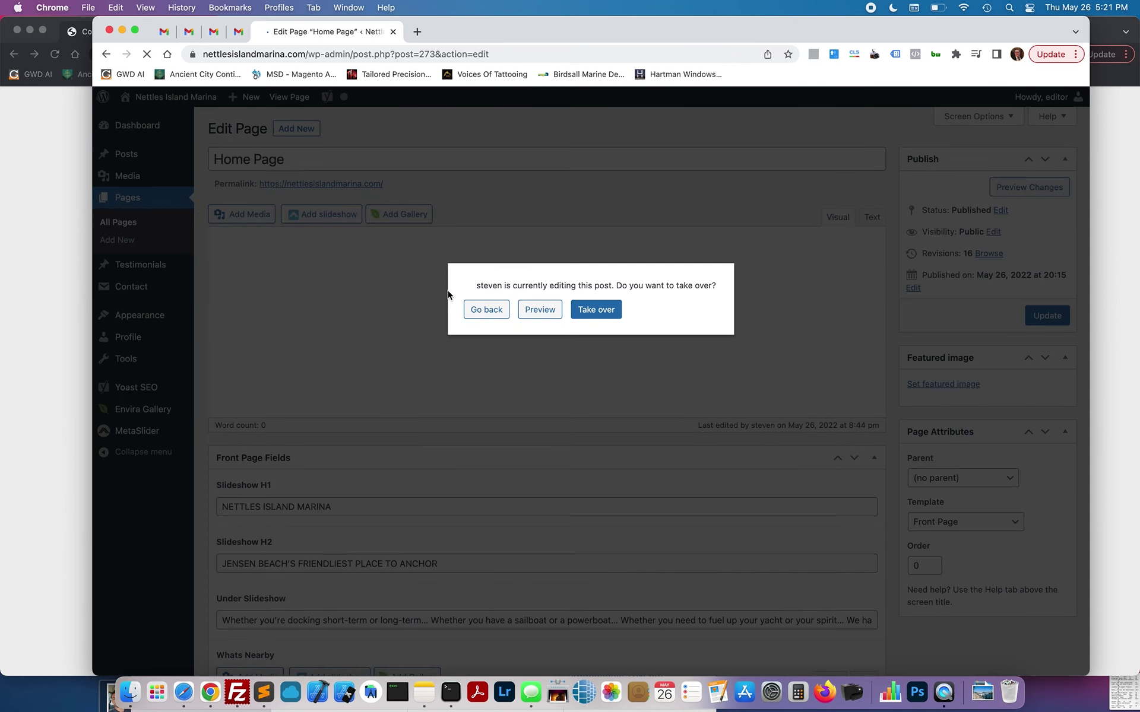
click(107, 56)
click(375, 98)
click(598, 311)
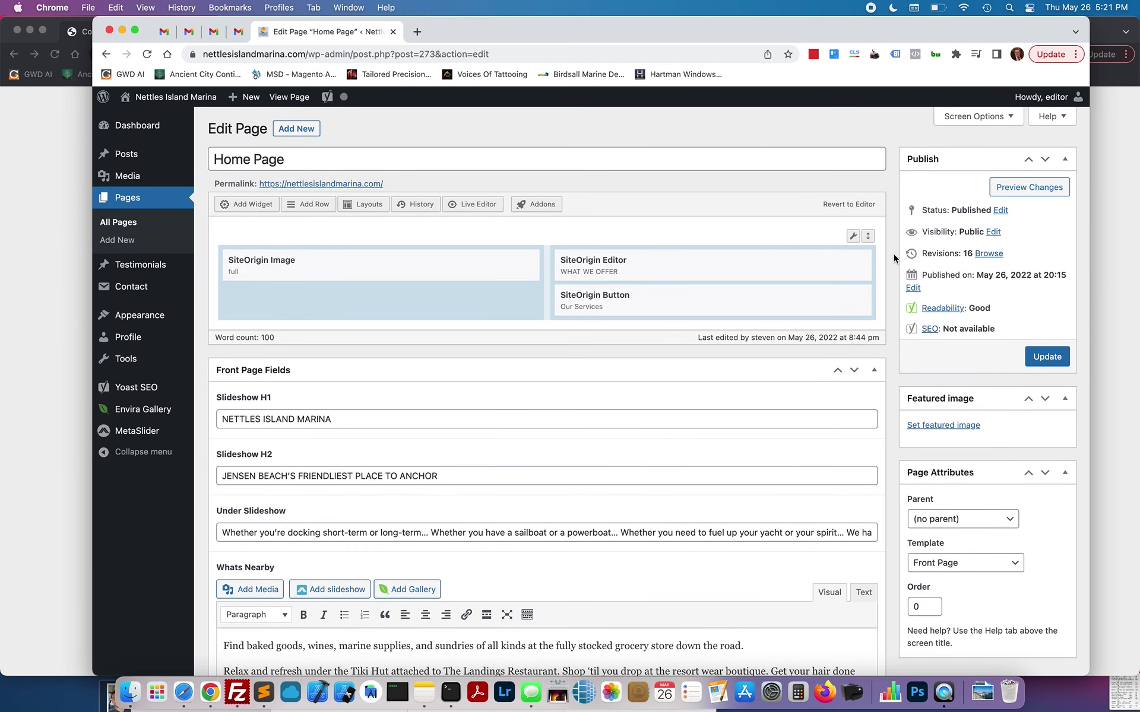
Step: Open the What We Offer editor widget on the home page, review its text, and close it
mouse_move(456, 263)
mouse_move(853, 237)
click(789, 260)
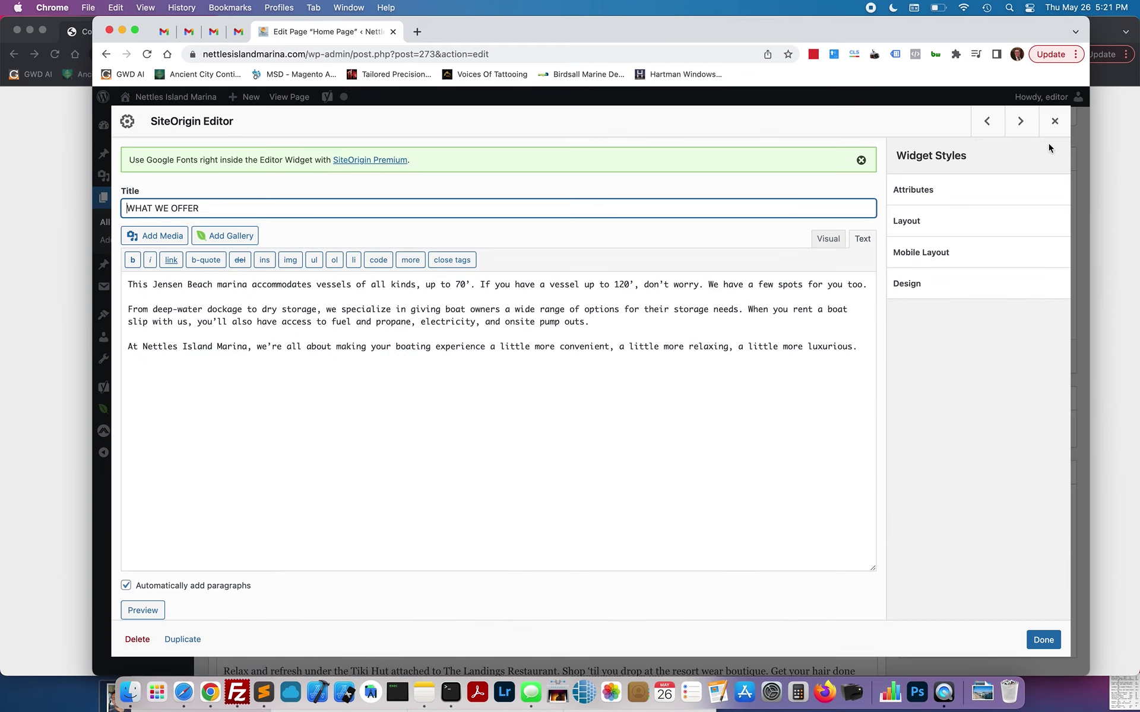
click(1054, 121)
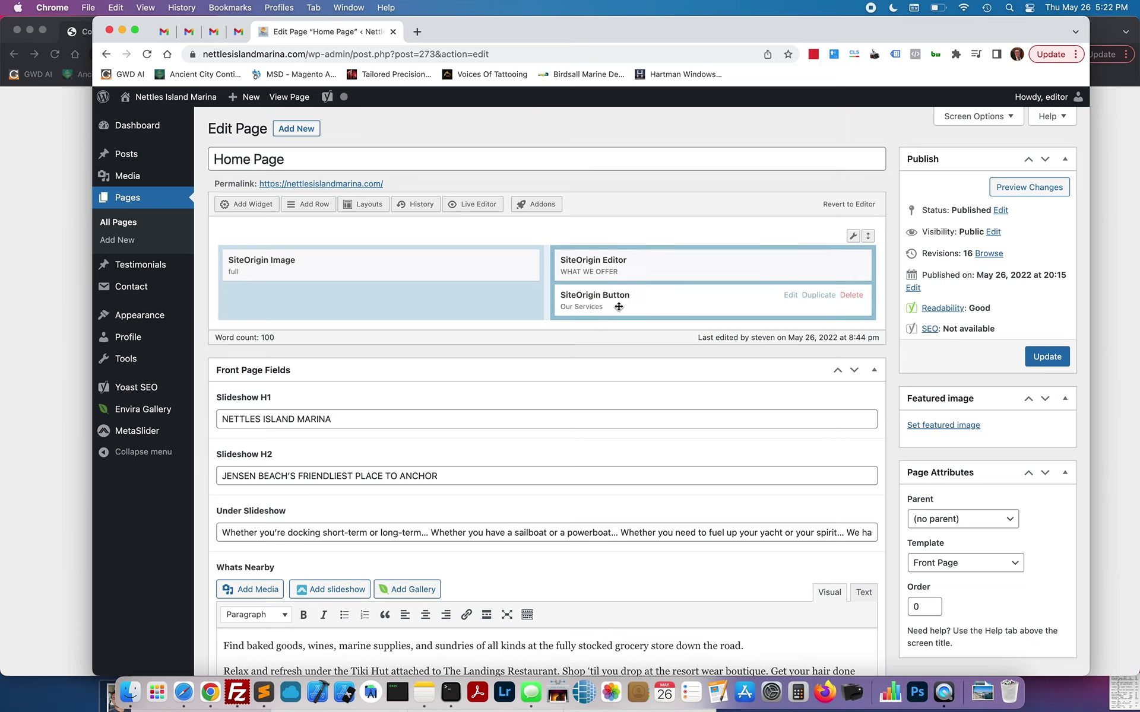
Step: Collapse the Front Page Fields and Header Fields sections of the home page, and expand Front Page Fields again
scroll(519, 245, down, 5)
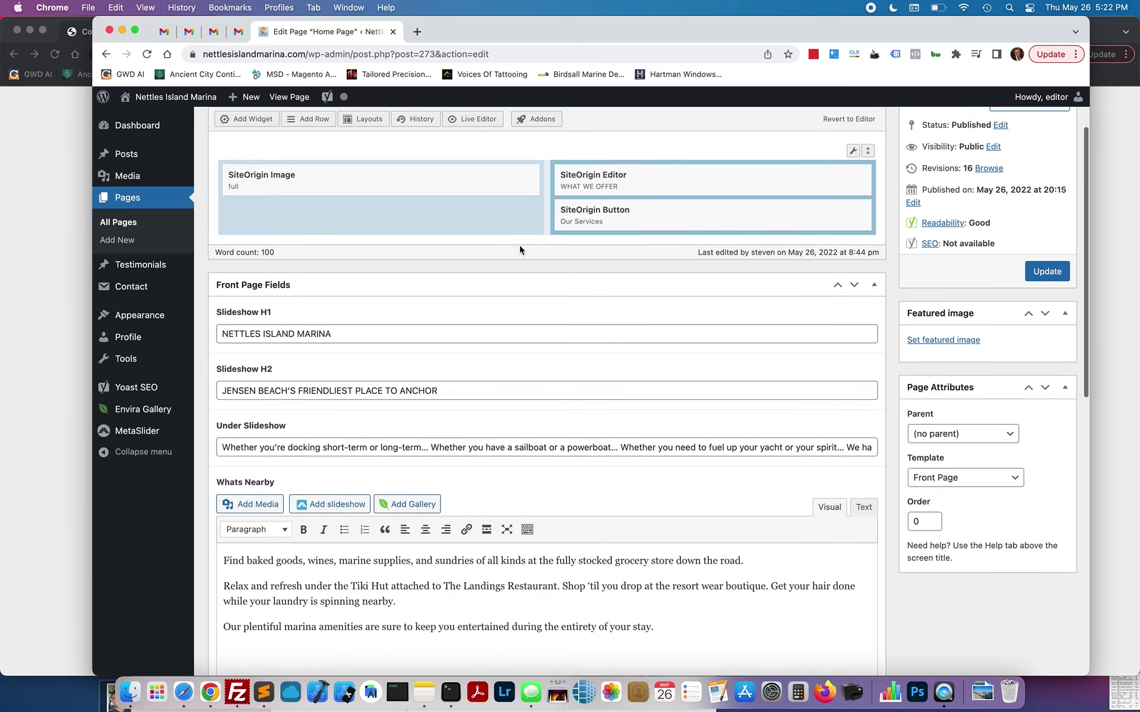
click(425, 251)
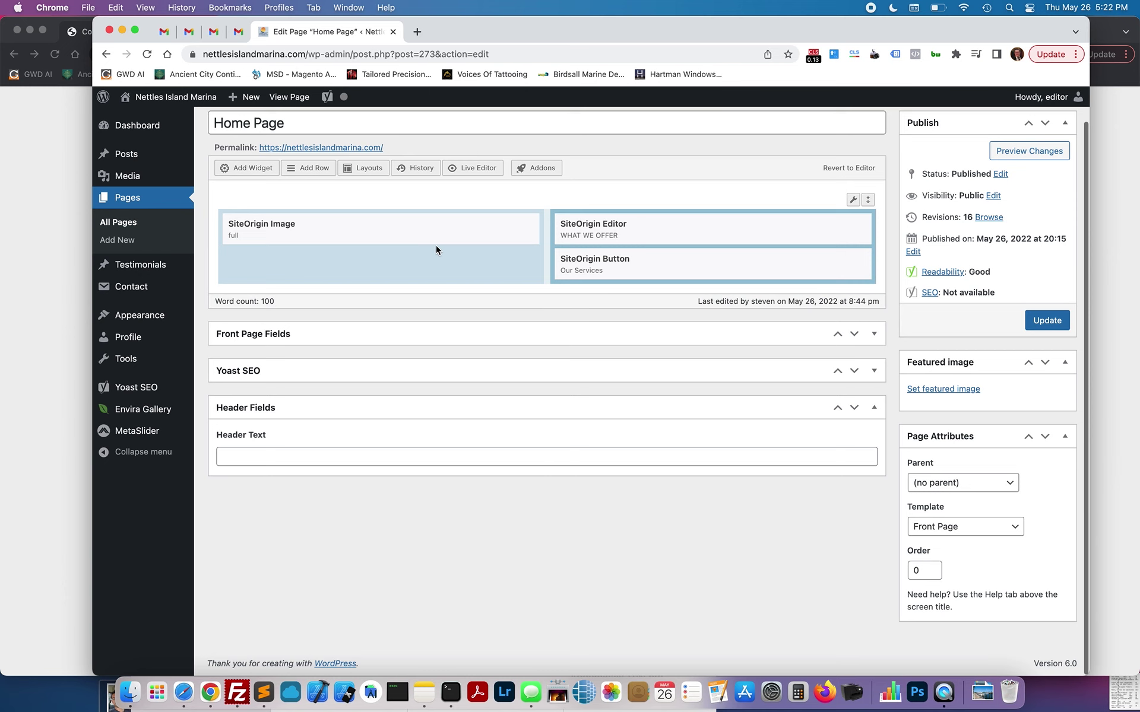
click(376, 400)
click(385, 332)
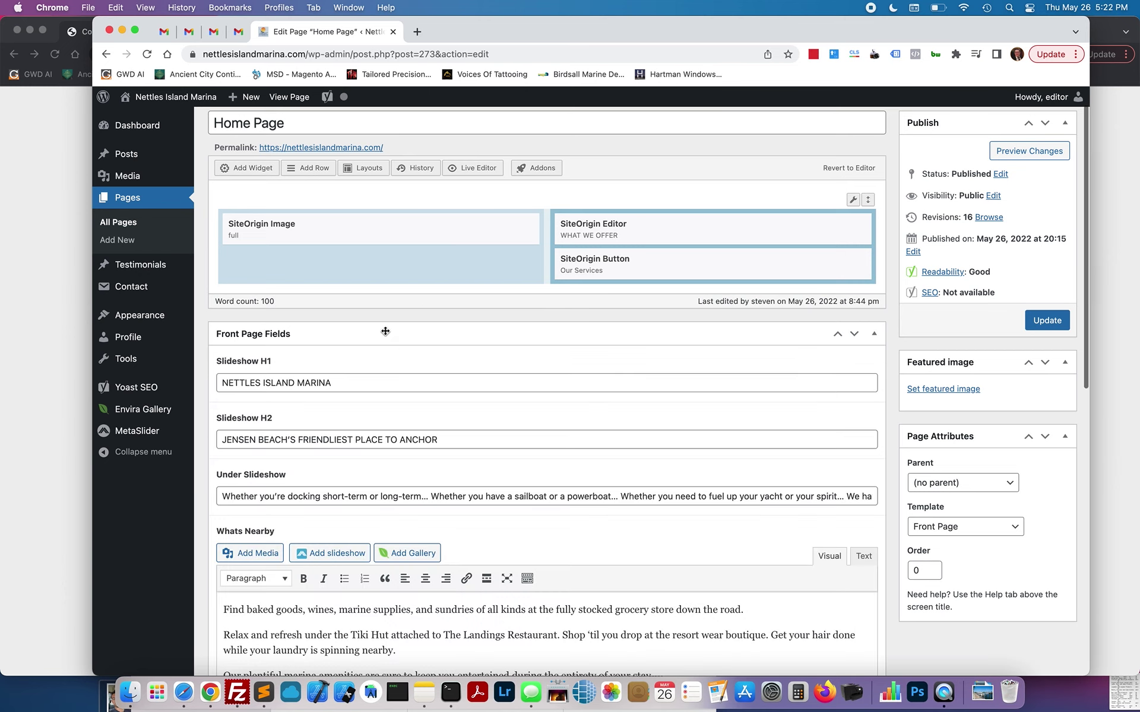
Step: Highlight the Slideshow H1, Slideshow H2 and Under Slideshow texts in the Front Page Fields section
scroll(440, 316, down, 5)
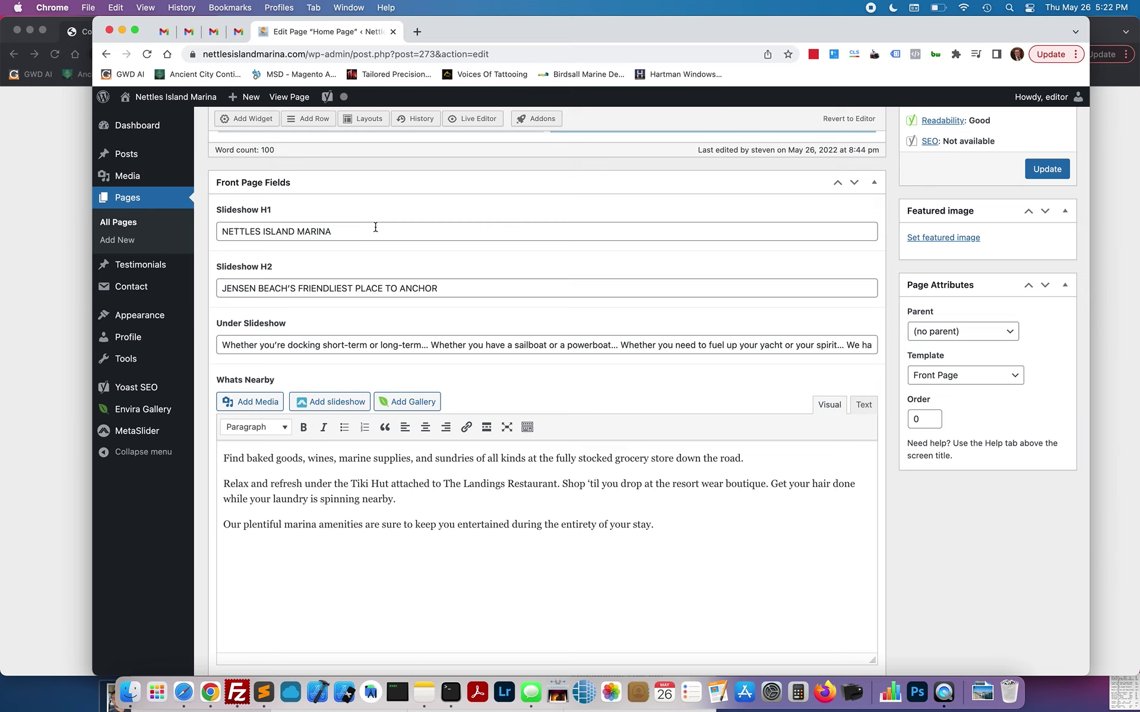
triple_click(331, 229)
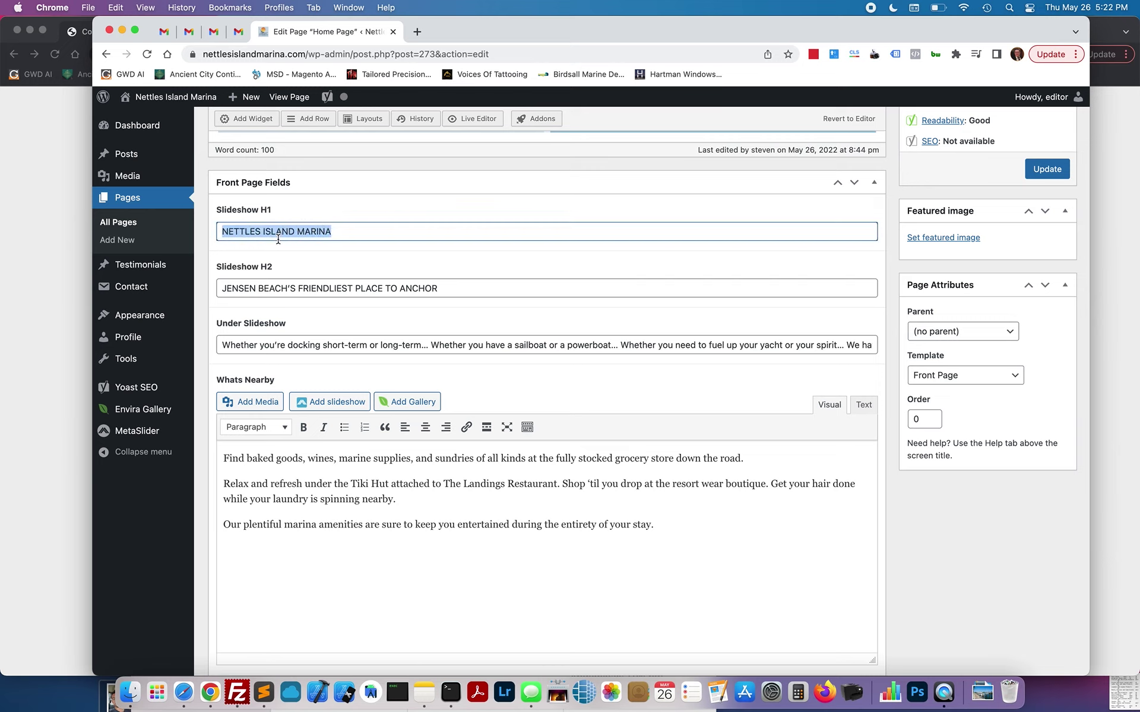
drag(479, 284, 209, 290)
scroll(326, 284, down, 2)
triple_click(493, 278)
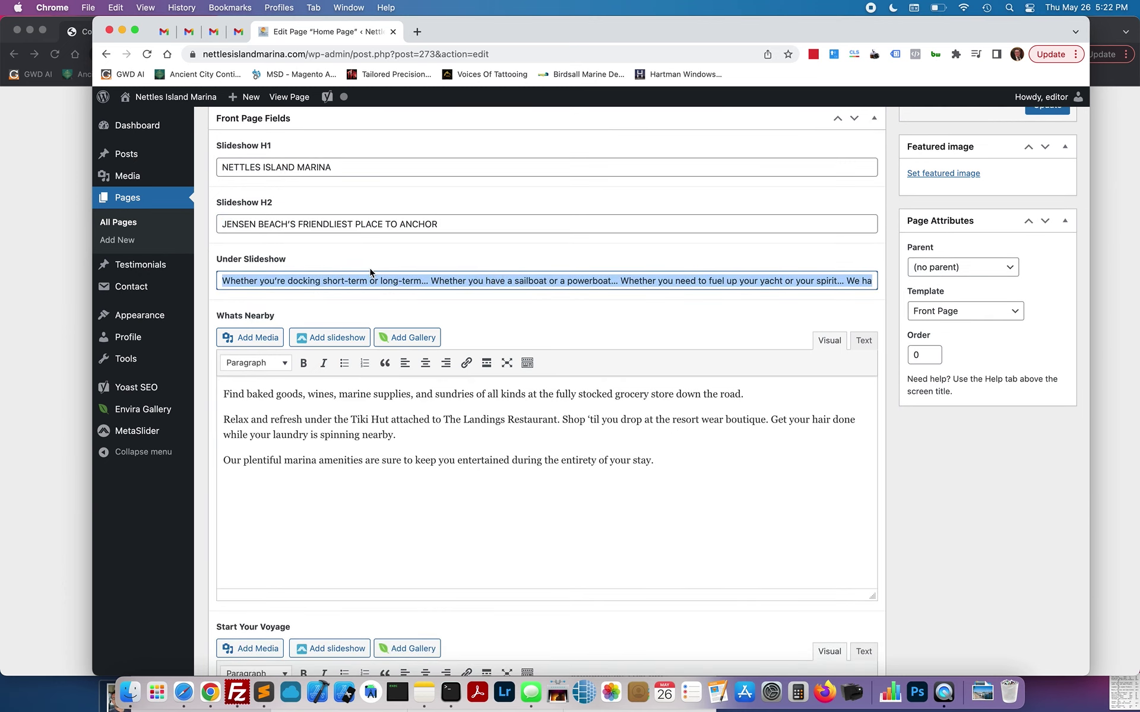
Step: Highlight the Whats Nearby and Start Your Voyage labels and review the text in their editors
double_click(260, 316)
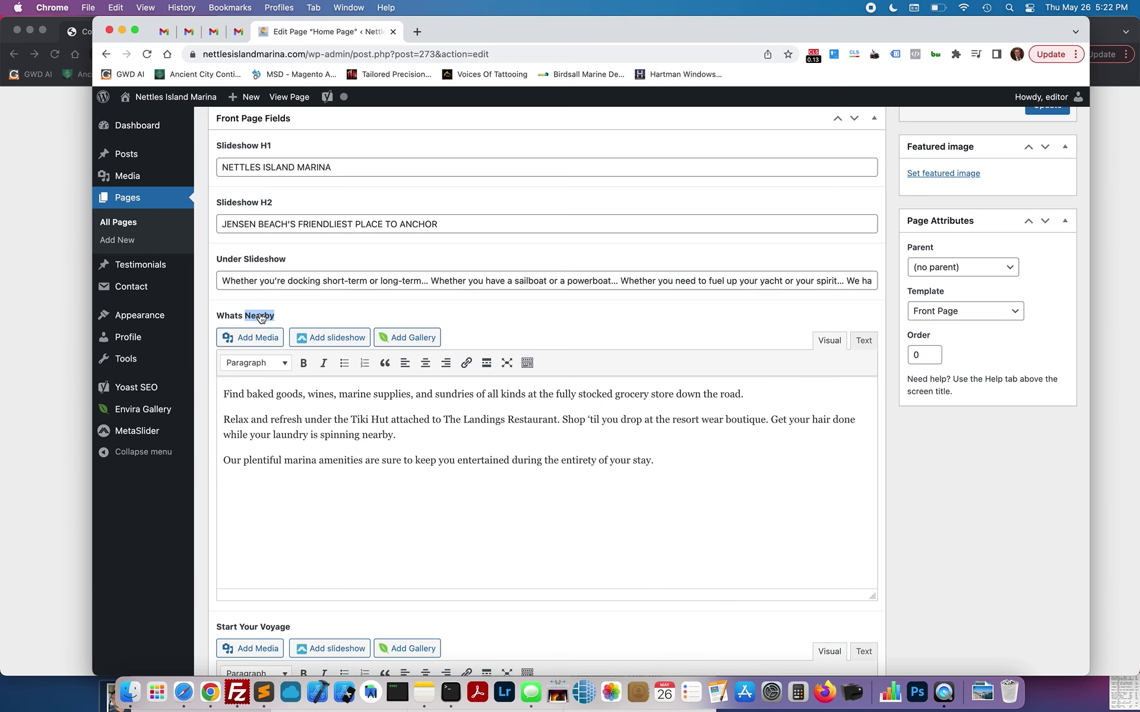
triple_click(259, 316)
scroll(271, 515, down, 4)
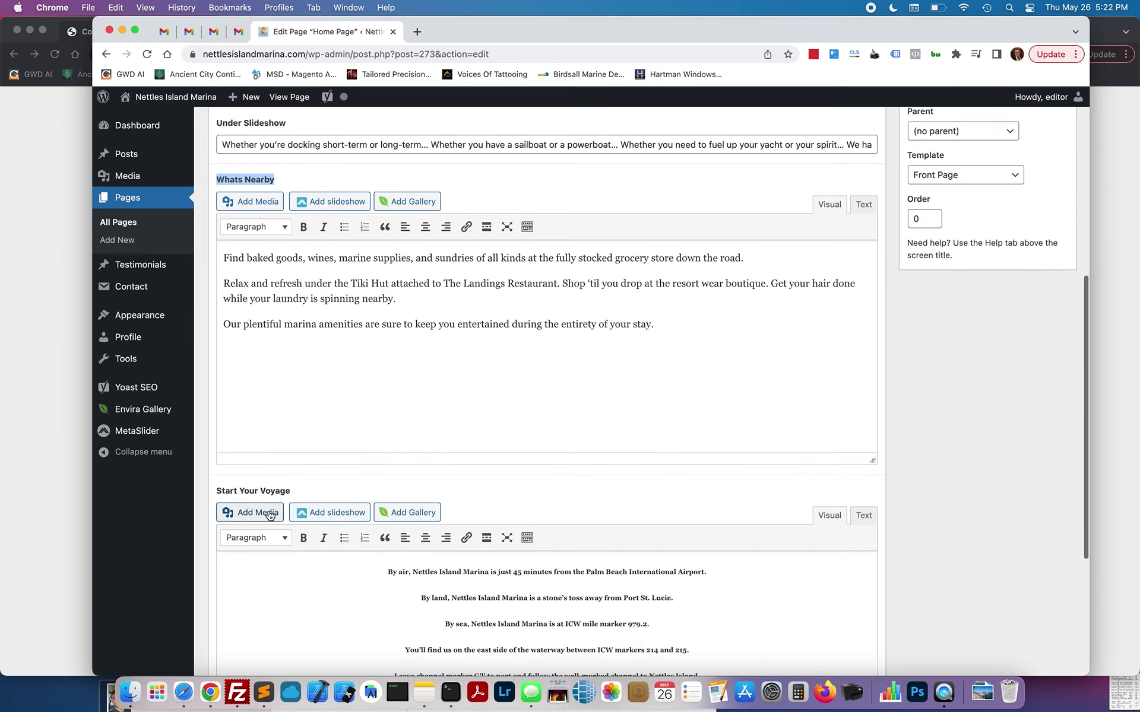
triple_click(262, 491)
scroll(404, 409, down, 5)
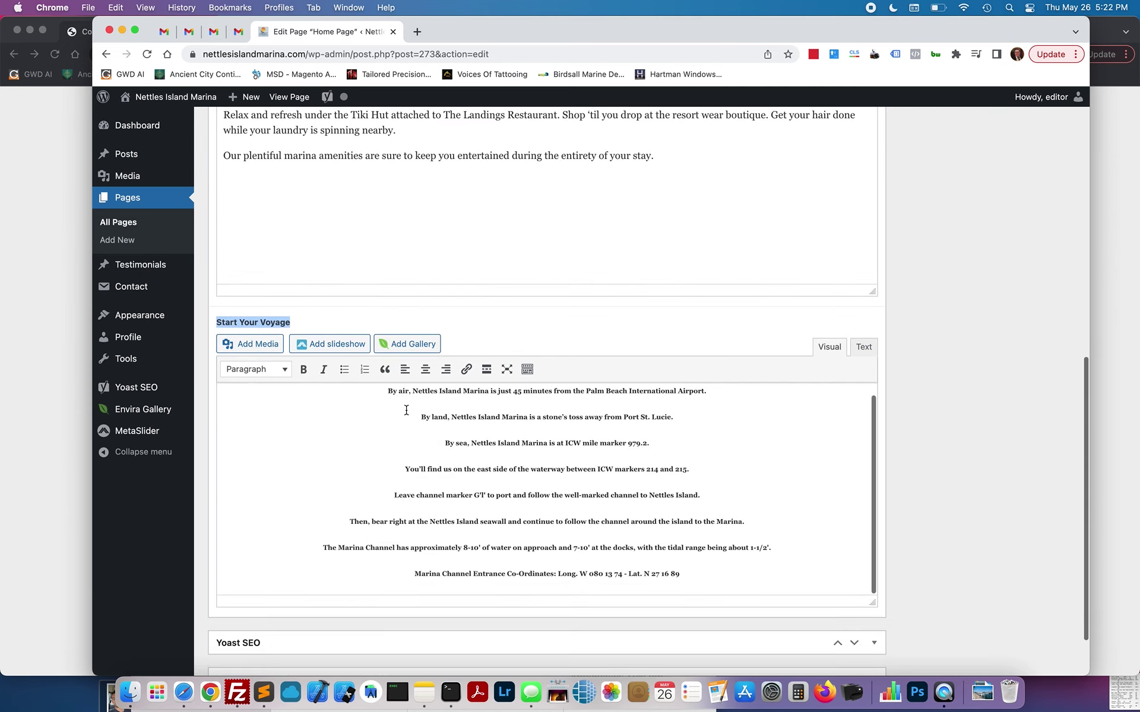
scroll(305, 496, down, 2)
scroll(306, 496, up, 2)
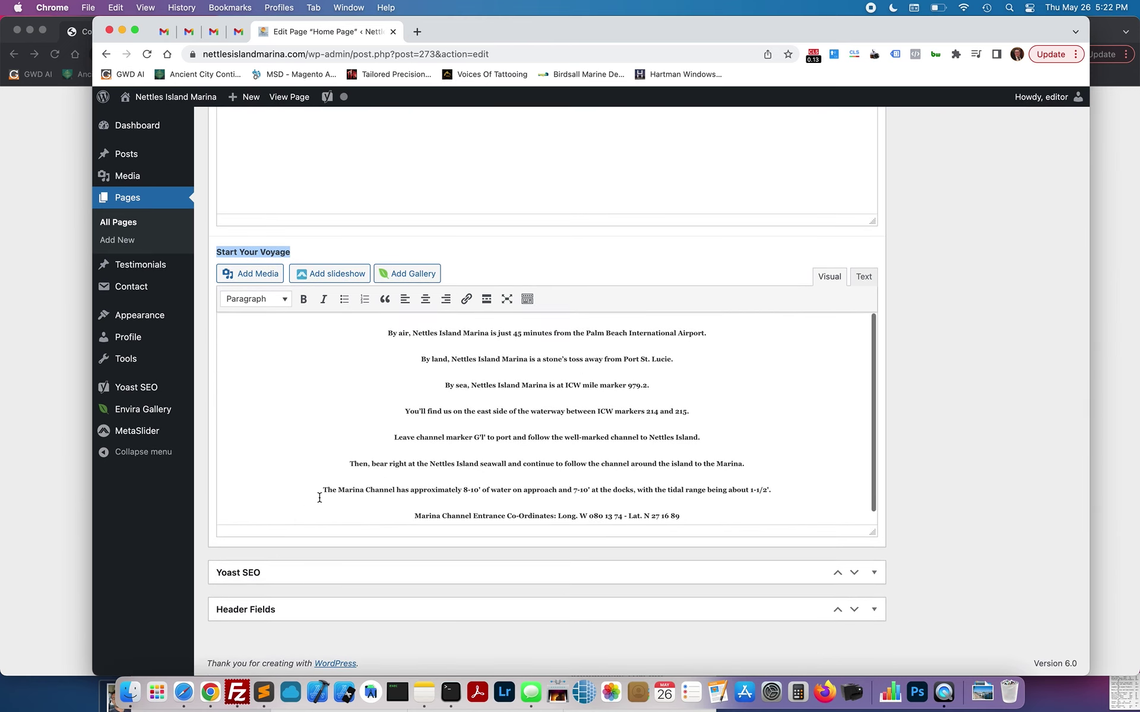
Step: View the public home page and look over its slideshow headings, intro text and What We Offer section
scroll(320, 497, up, 15)
scroll(320, 503, up, 1)
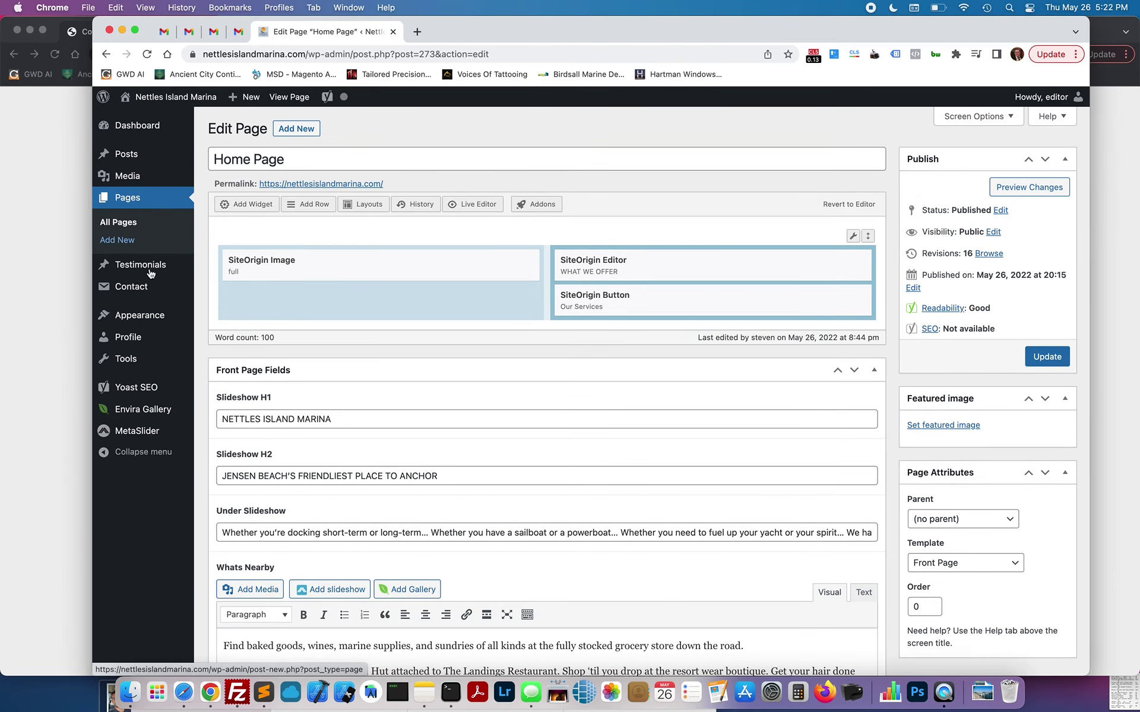
mouse_move(144, 301)
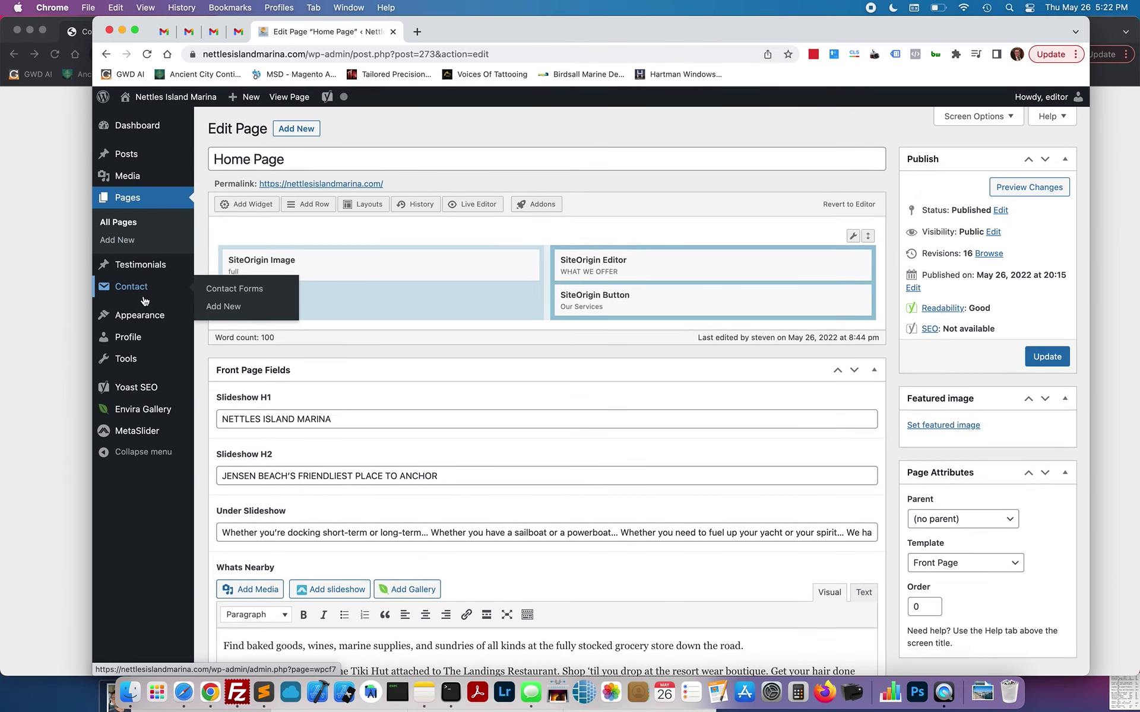
click(276, 97)
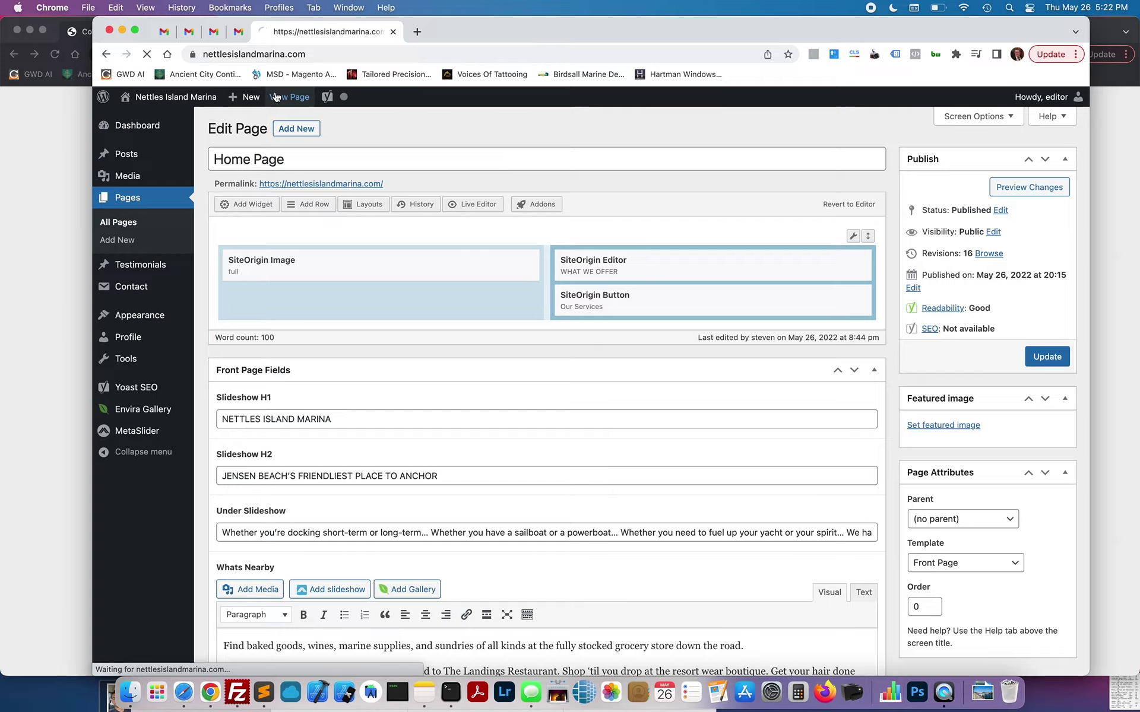
scroll(682, 277, down, 3)
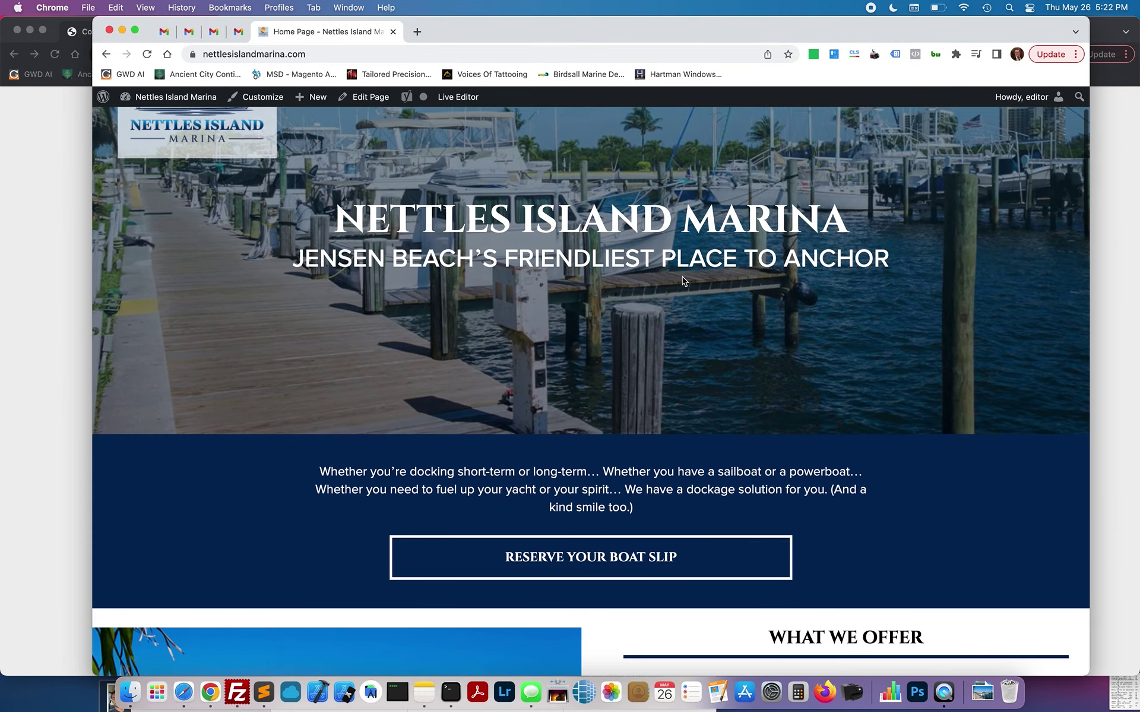
scroll(682, 277, up, 2)
scroll(621, 393, down, 4)
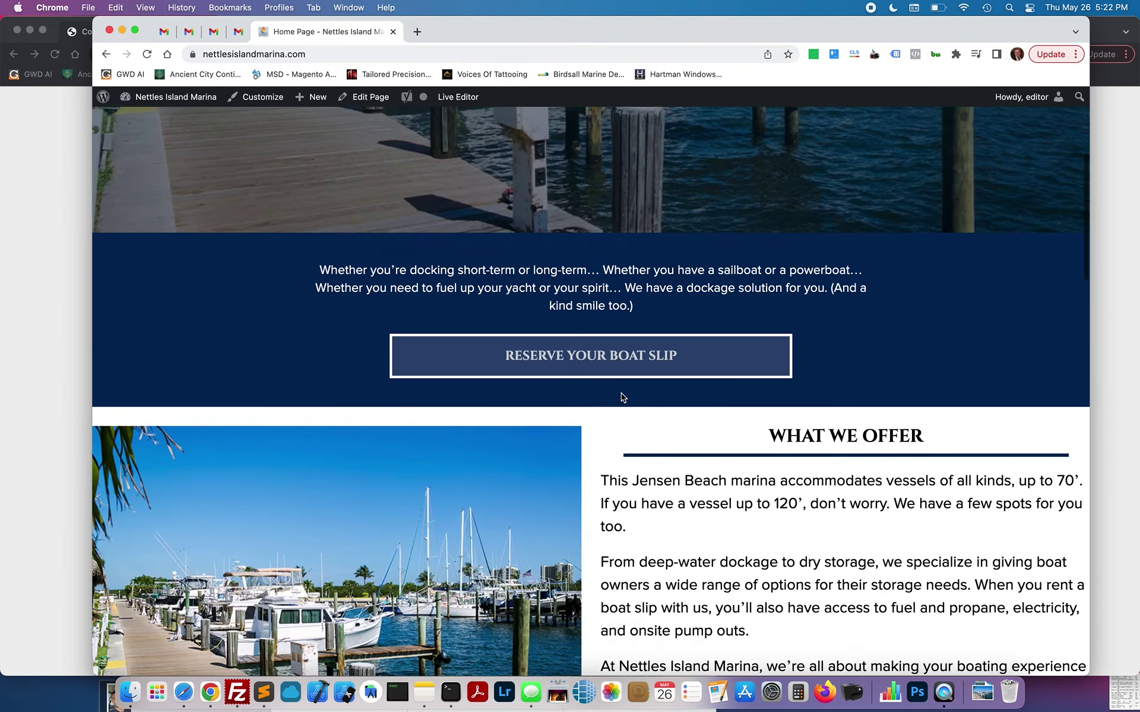
scroll(621, 393, down, 3)
scroll(621, 393, down, 6)
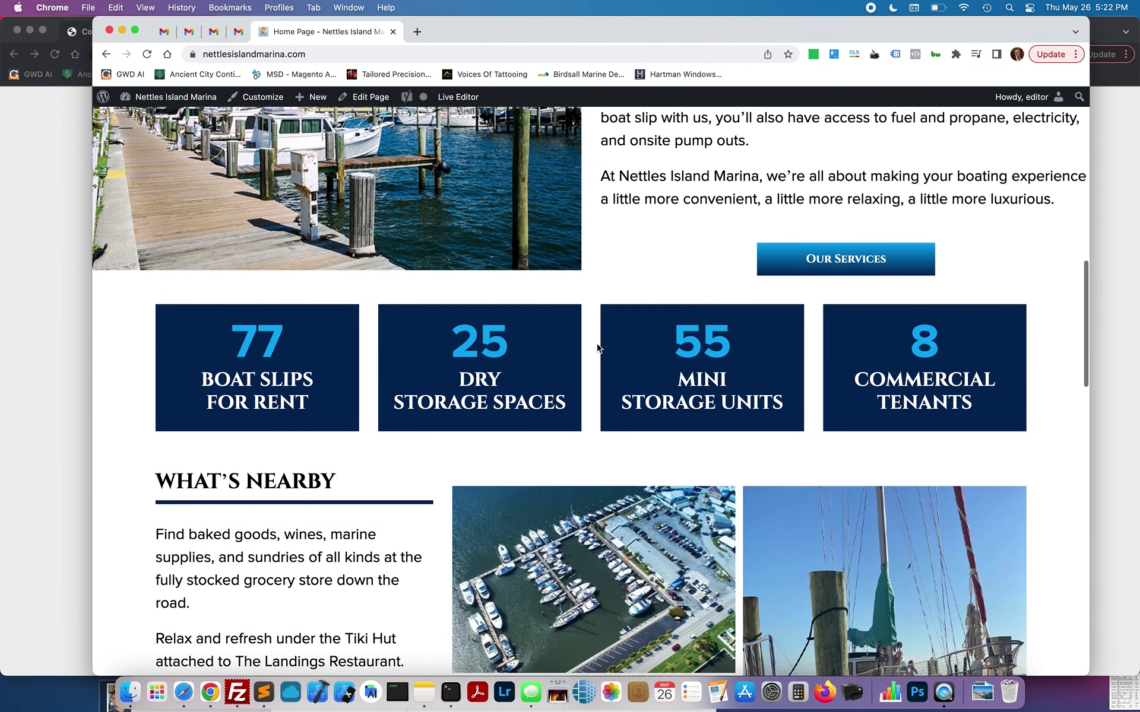
Step: Highlight the boat slips, dry storage, mini storage and commercial tenants boxes on the public home page
drag(221, 309, 330, 420)
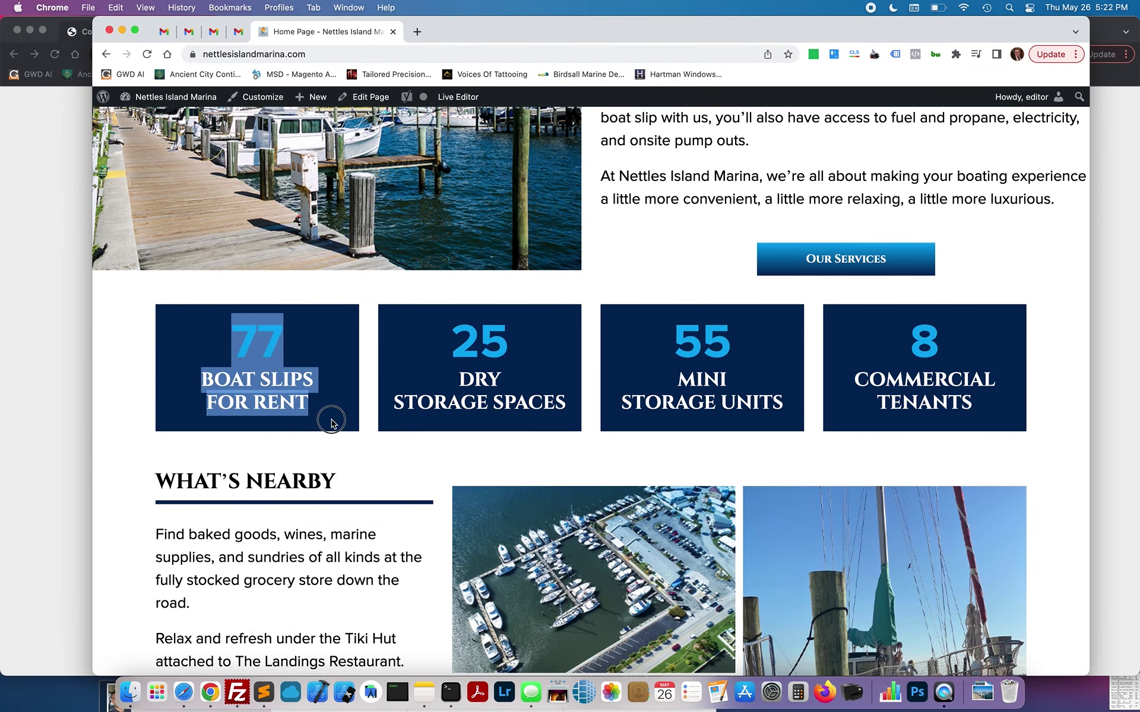
drag(434, 344, 580, 427)
drag(674, 343, 775, 406)
click(855, 378)
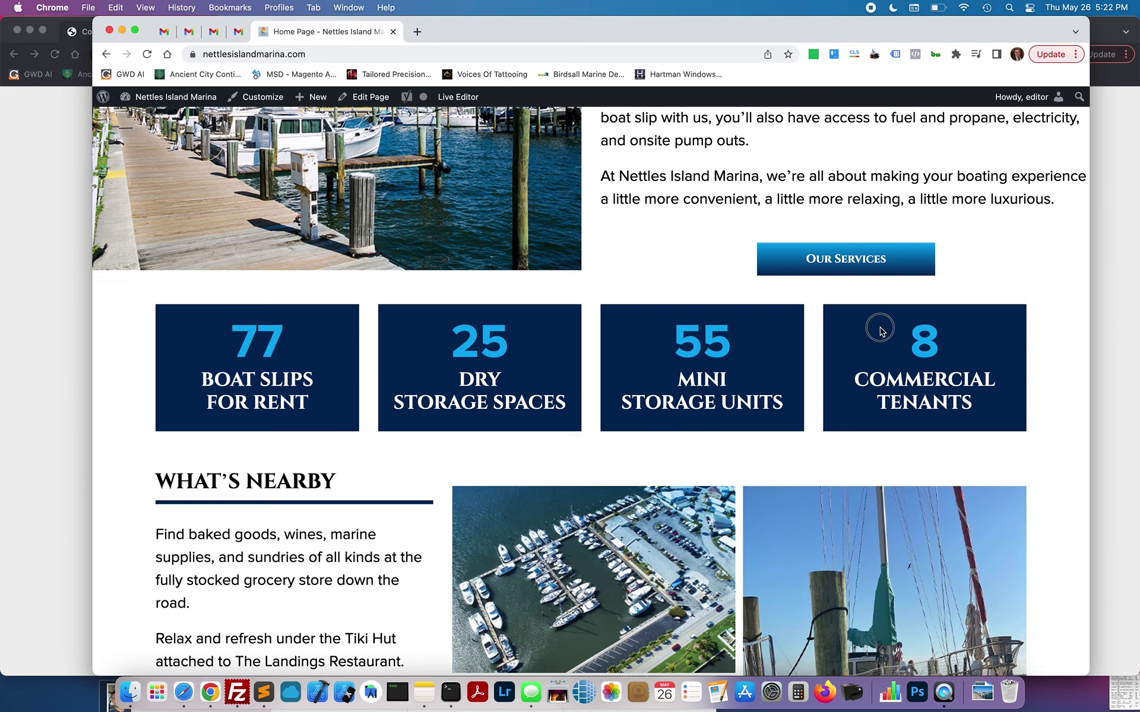
drag(880, 328, 854, 331)
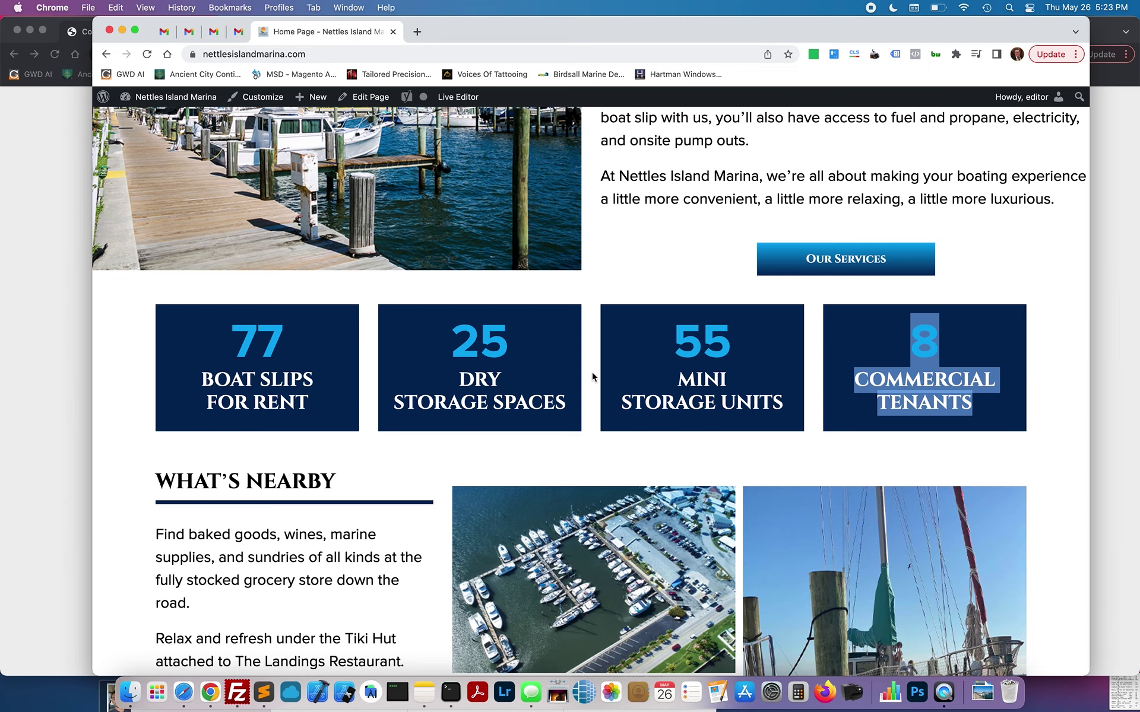
click(521, 340)
Step: Look through the remaining home page sections and highlight the Contact and Explore blocks in the footer
scroll(522, 340, down, 8)
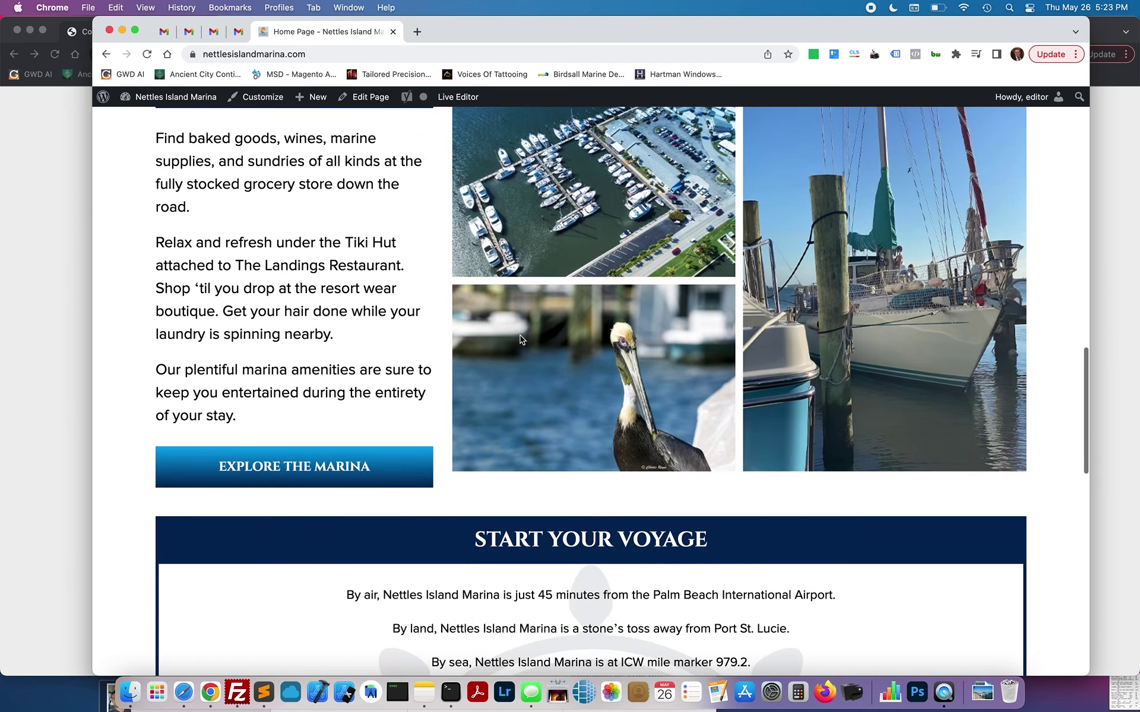
scroll(520, 340, down, 13)
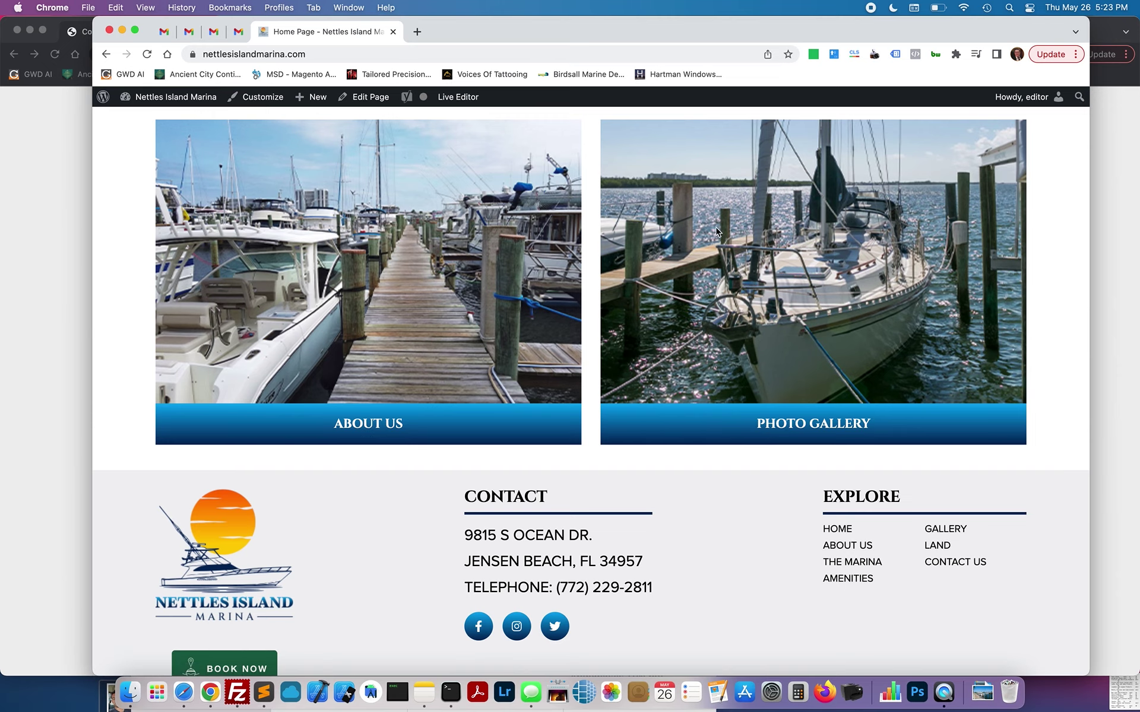
scroll(333, 541, down, 2)
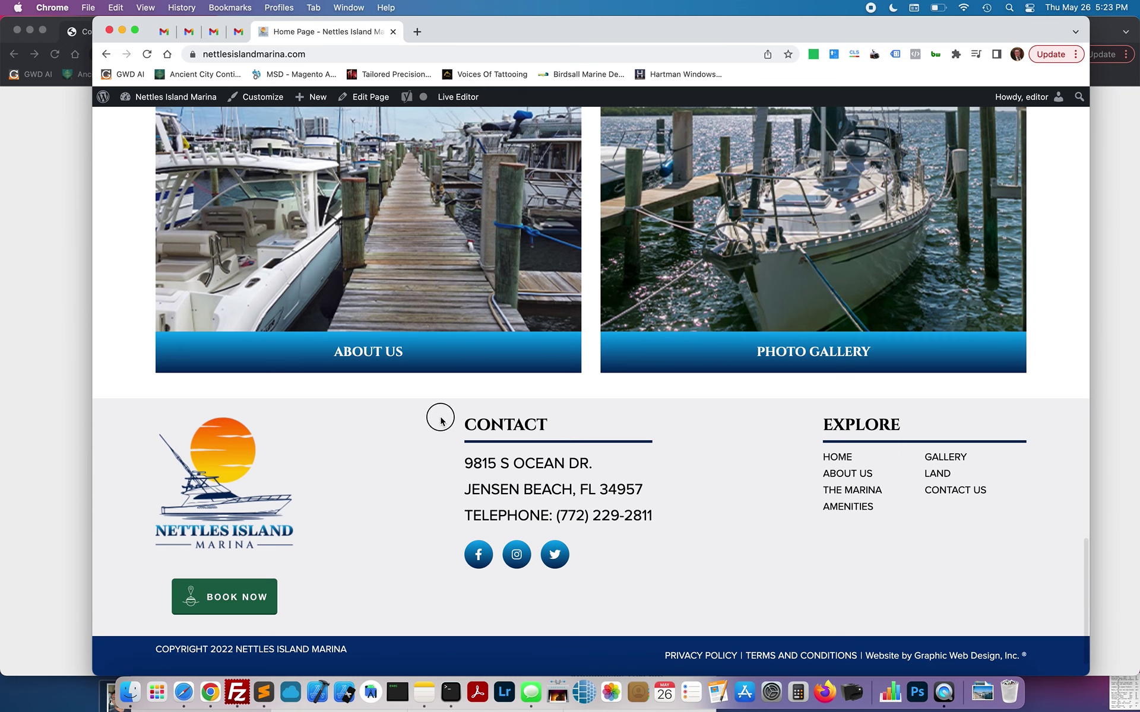
drag(437, 415, 700, 529)
drag(997, 523, 781, 415)
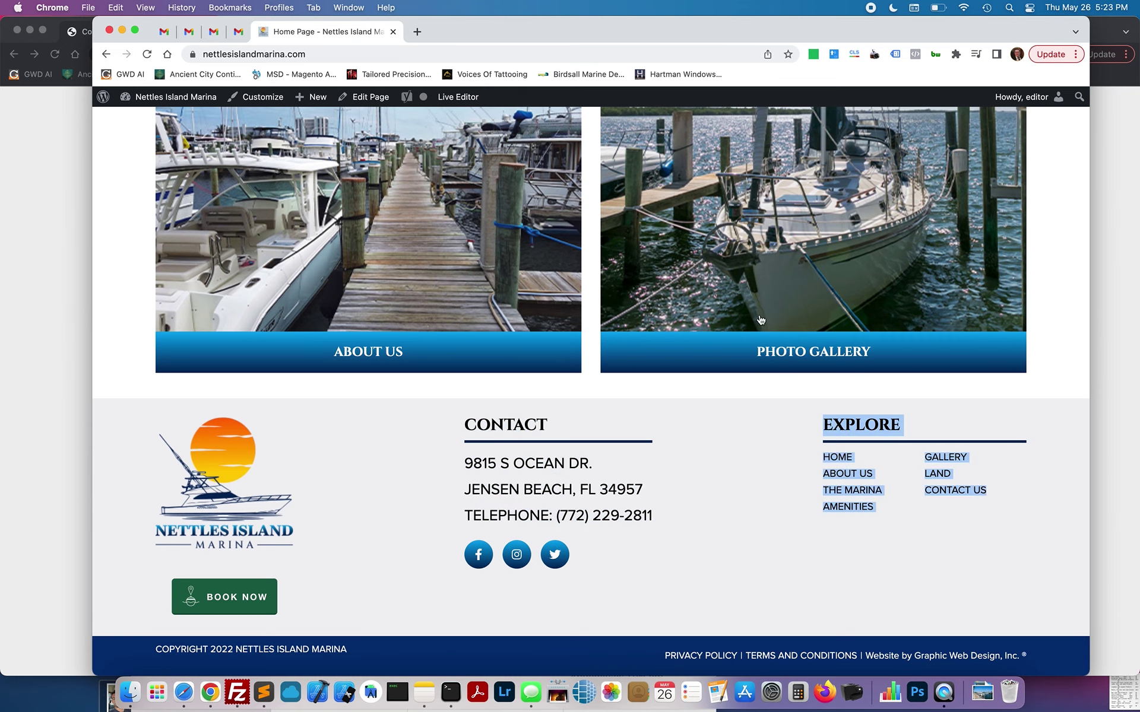
scroll(717, 519, up, 1)
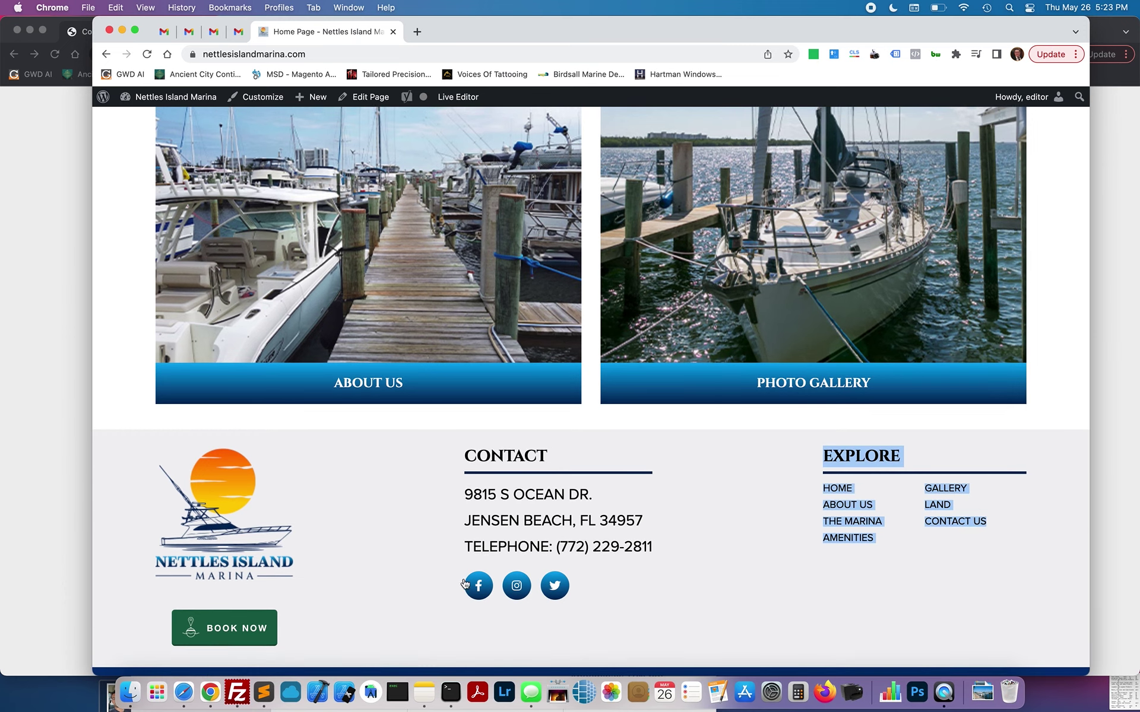